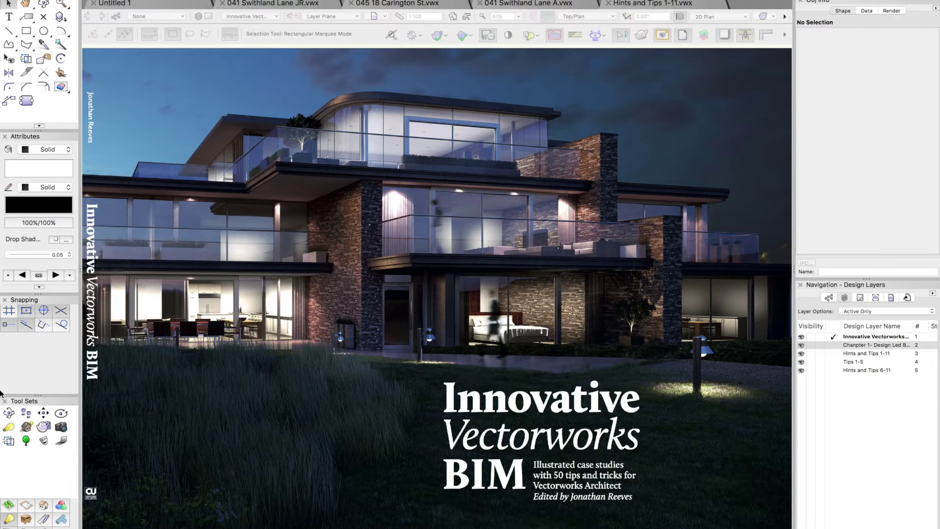
- Activate the Chapter 1 - Design Led BIM layer and zoom in closely on page 14
left_click(833, 345)
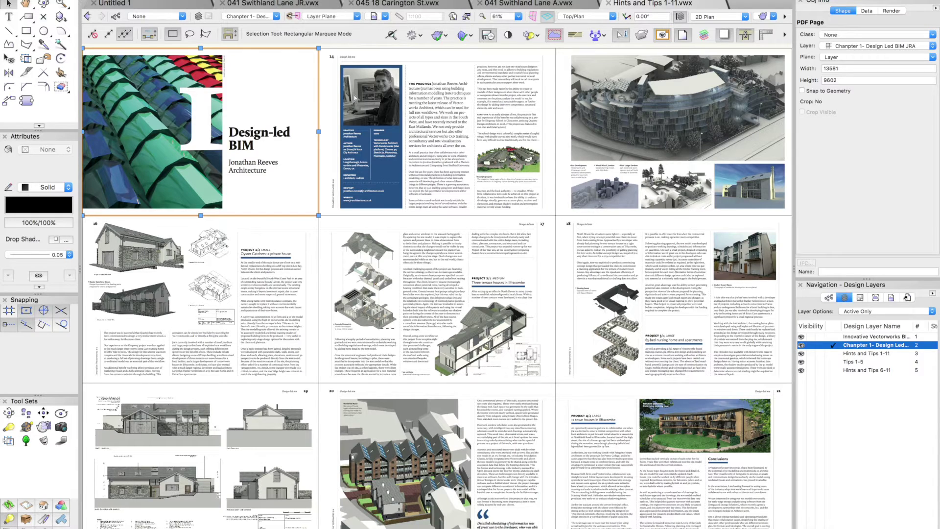
key("c")
left_click_drag(318, 46, 558, 230)
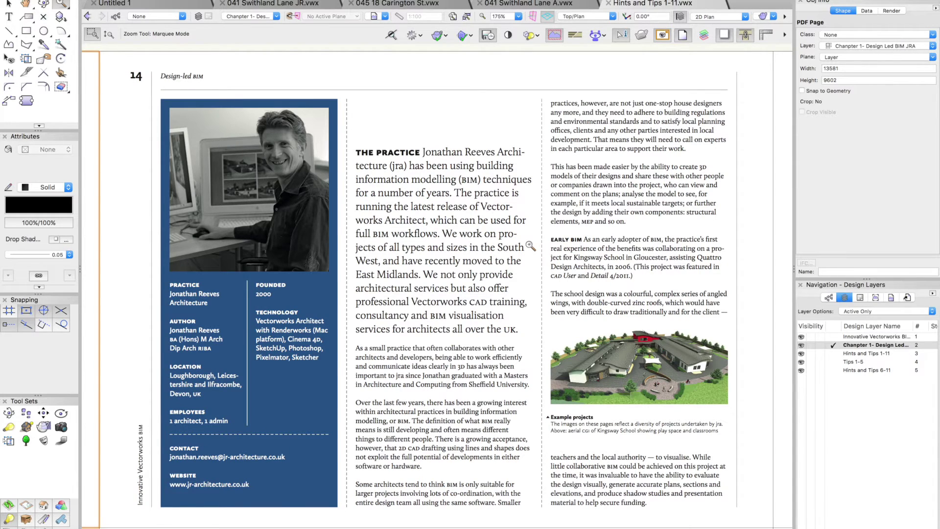
- Scroll through the neighbouring pages, then zoom back out to the page overview
scroll(529, 245, "right", 10)
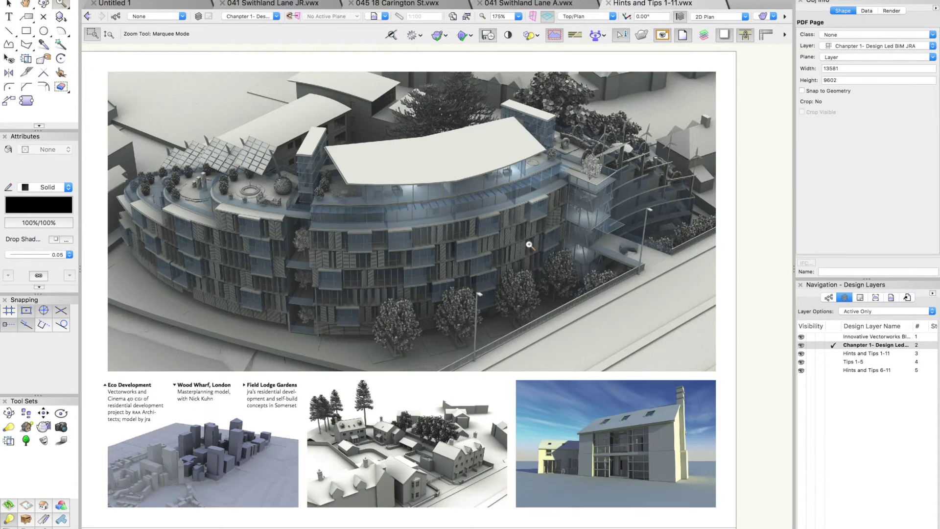
scroll(529, 245, "down", 5)
scroll(530, 244, "down", 5)
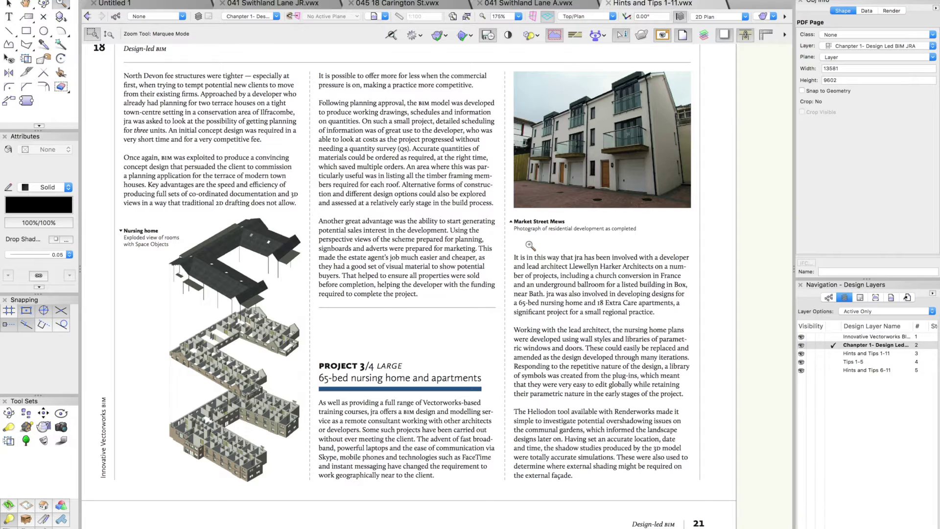
scroll(530, 244, "left", 10)
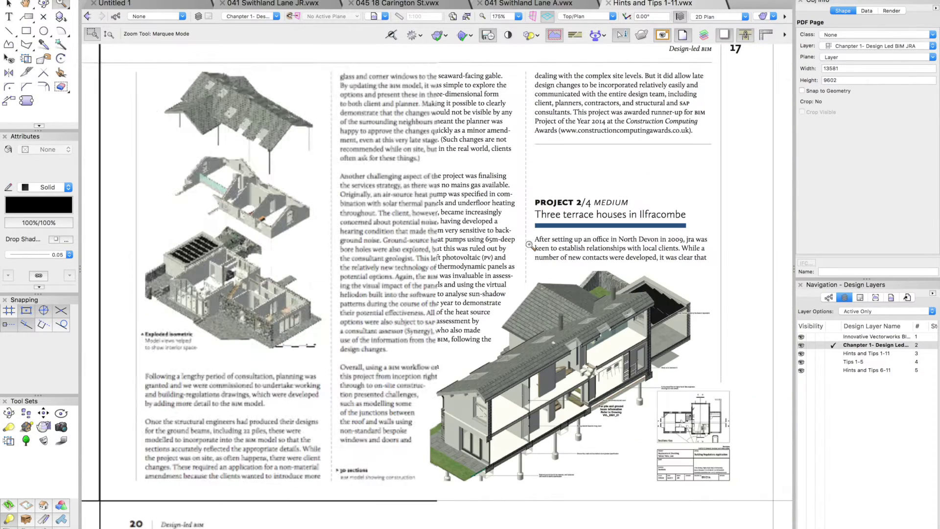
scroll(530, 245, "down", 10)
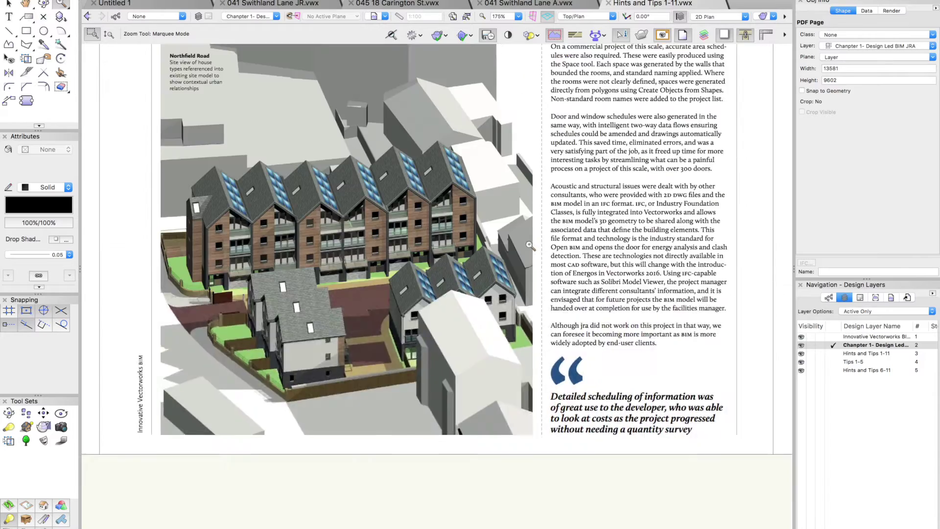
scroll(529, 244, "right", 12)
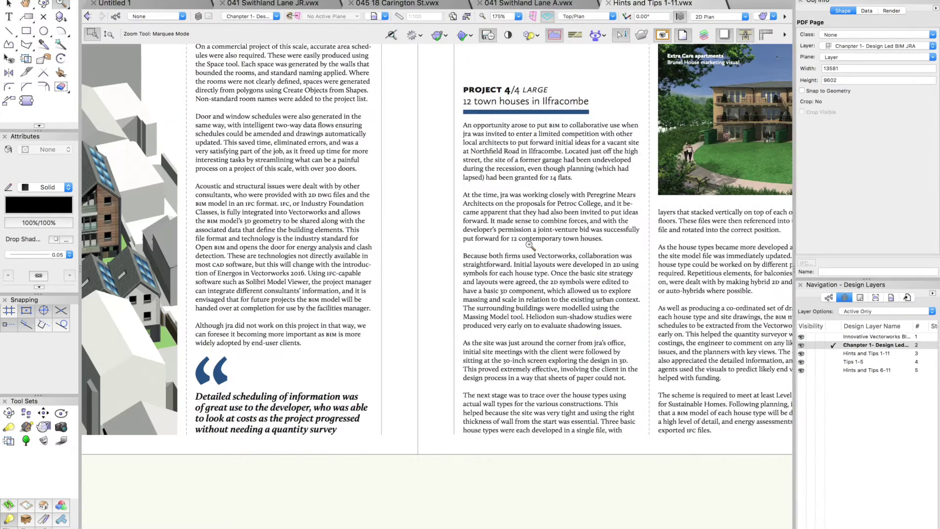
key("super+5")
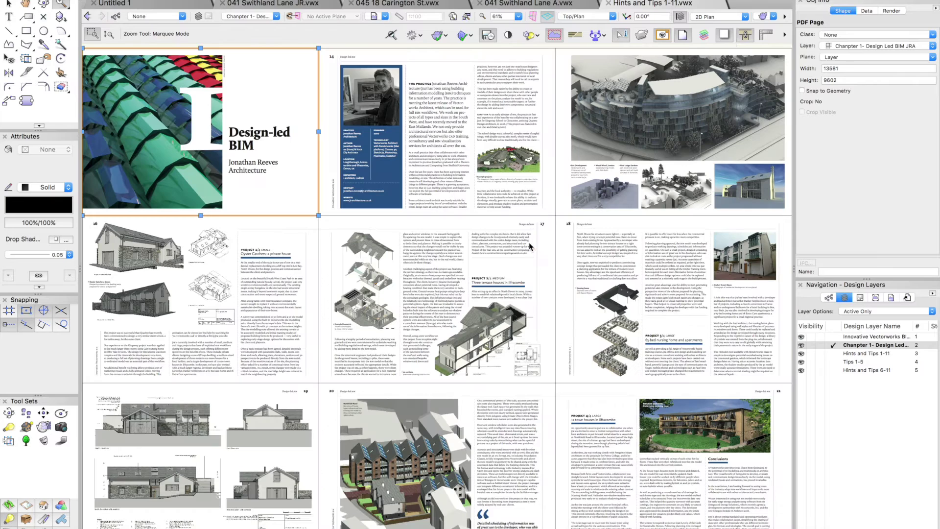
- Activate the Hints and Tips 1-11 layer, deselect the PDF page, then activate the Tips 1-5 layer
key("x")
left_click(833, 352)
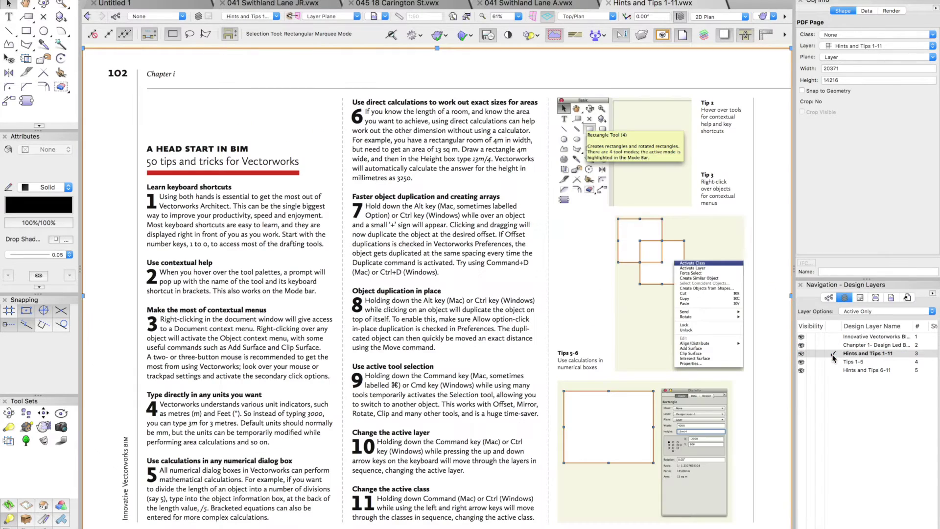
key("x")
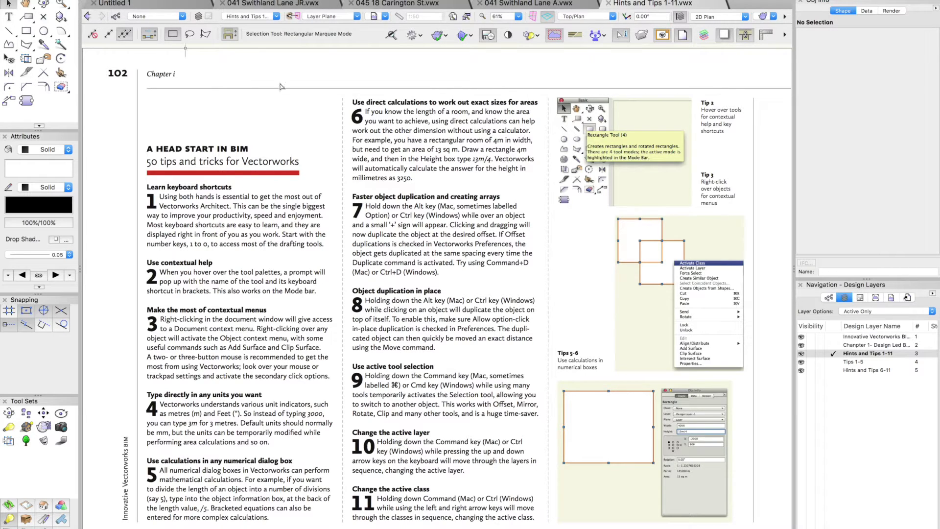
left_click(833, 362)
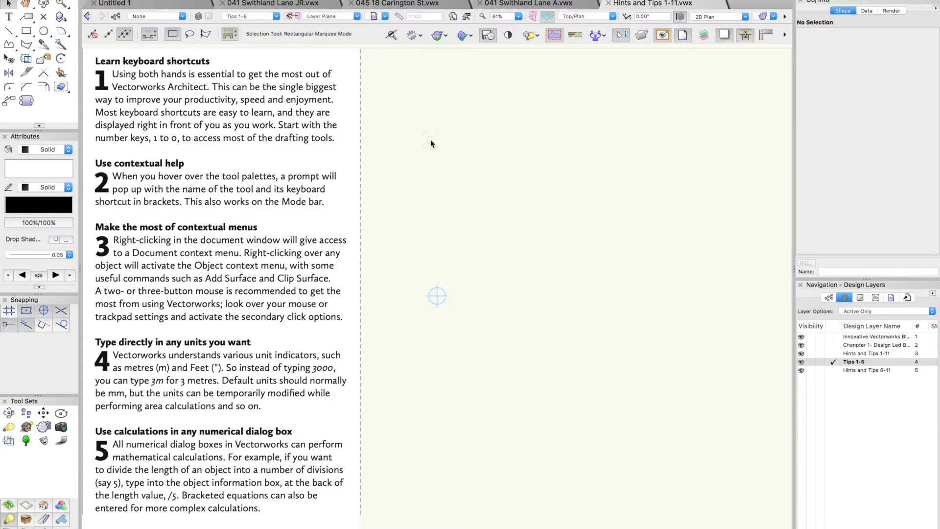
key("1")
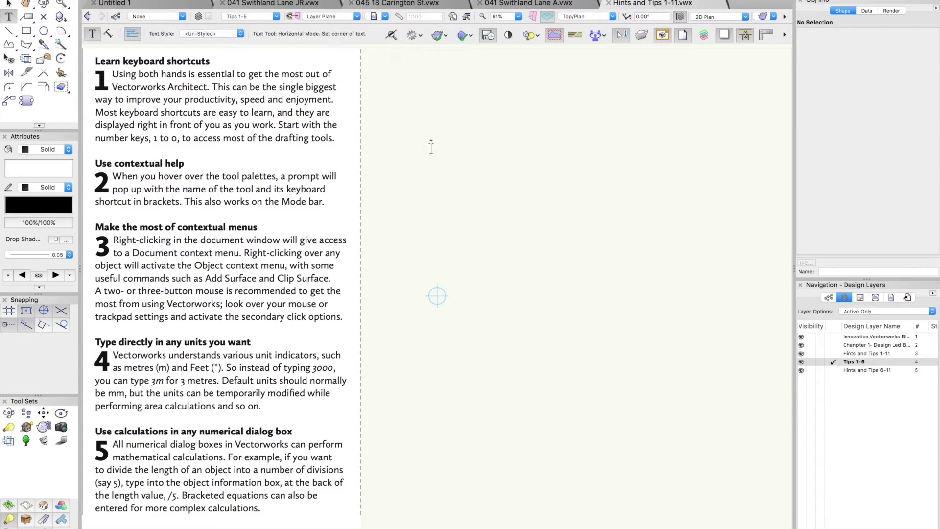
- Place the word 'Text' in the blank area beside the tips
left_click(421, 110)
type("T")
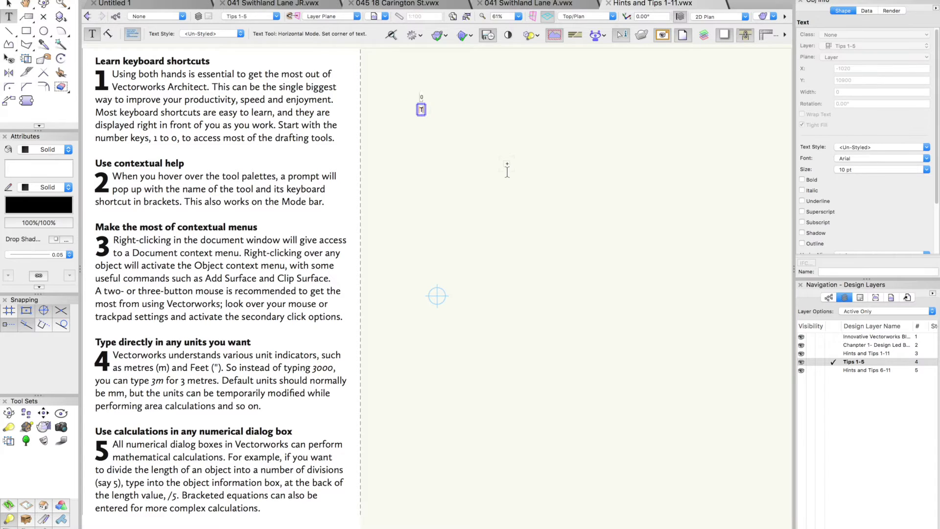
type("ext")
key("Escape")
scroll(437, 110, "up", 5)
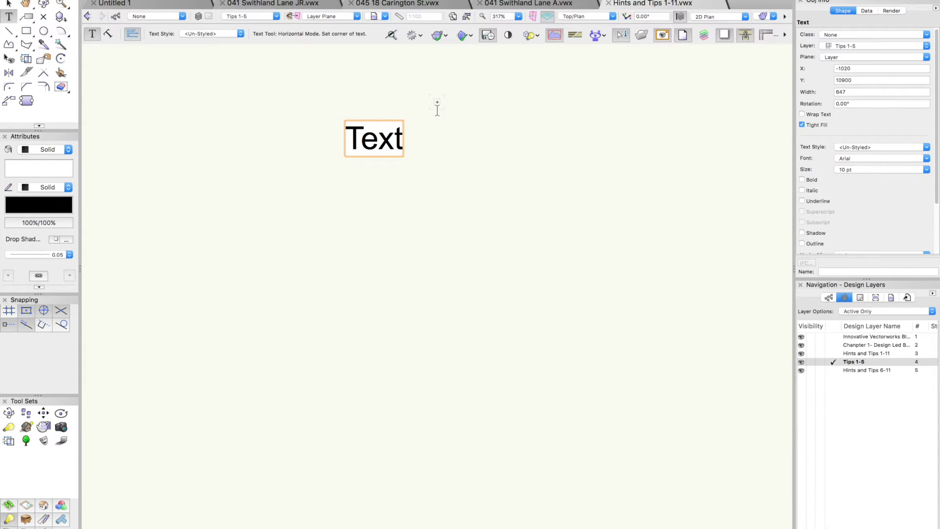
- Draw four straight lines, two vertical and two horizontal, right of the text
key("2")
left_click(452, 120)
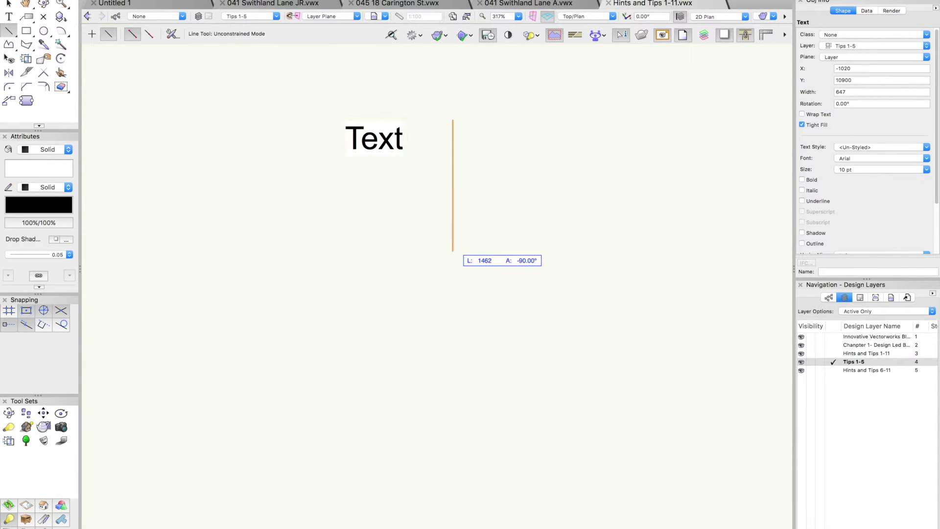
left_click(453, 251)
left_click(470, 240)
left_click(525, 241)
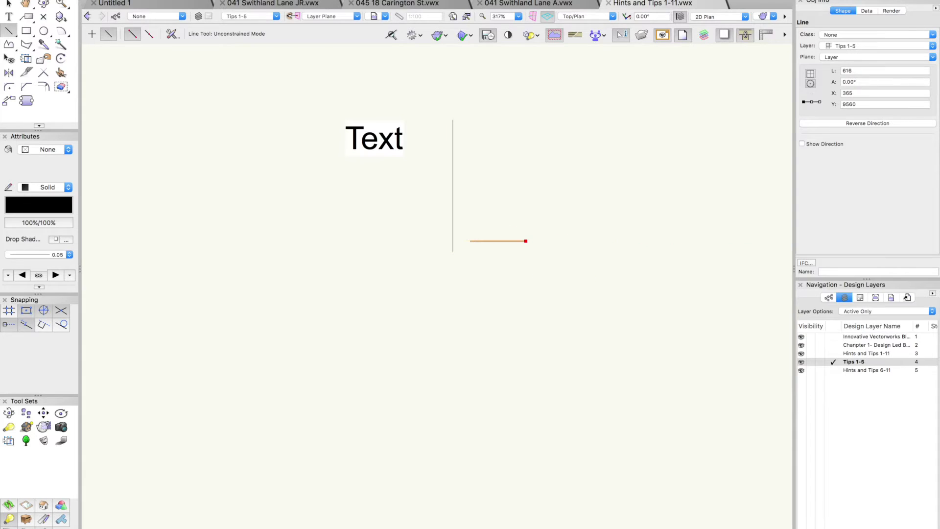
left_click(511, 227)
left_click(511, 147)
left_click(468, 129)
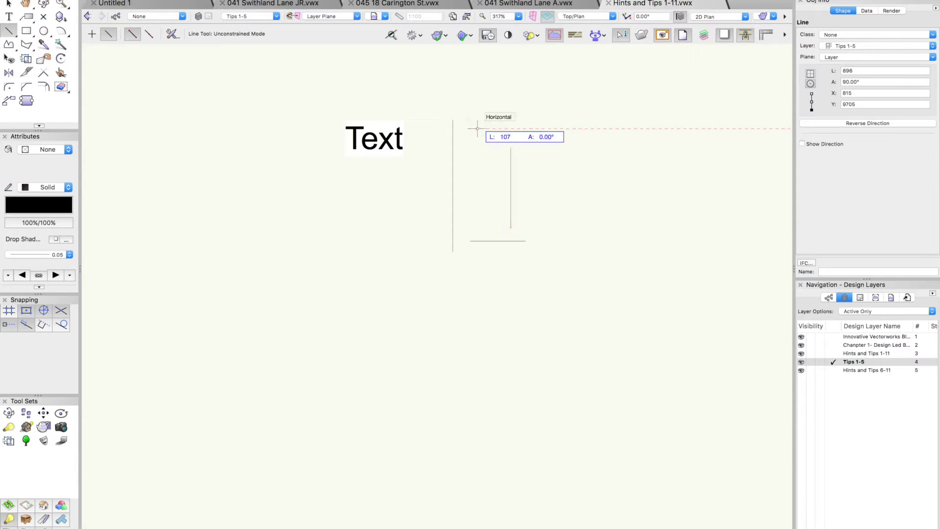
left_click(509, 128)
- Draw a 30° arc by centre and radius with the Arc tool
key("3")
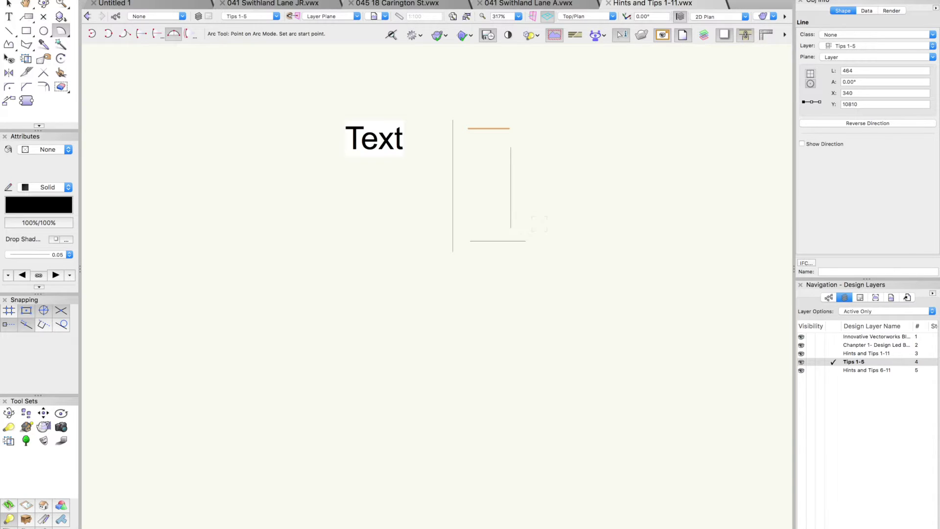
key("u")
key("u")
key("u")
key("u")
key("u")
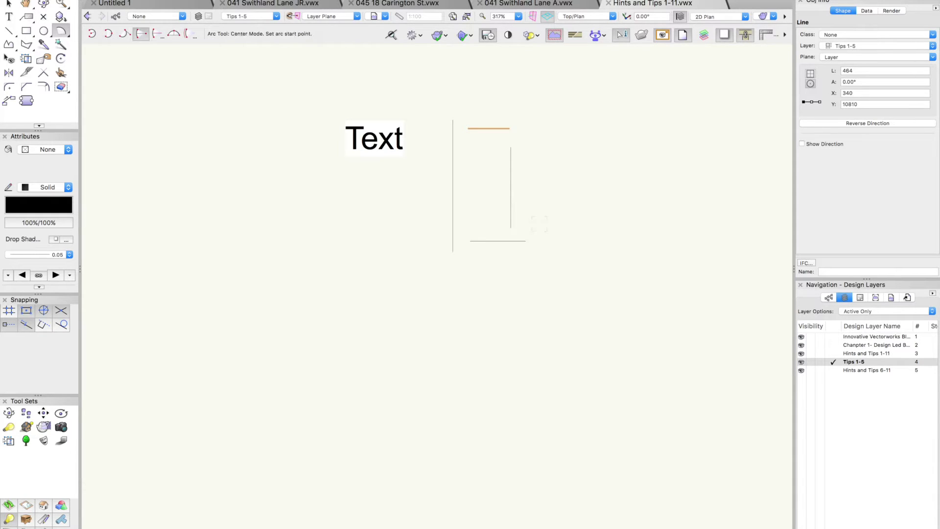
key("u")
key("u")
key("u")
key("u")
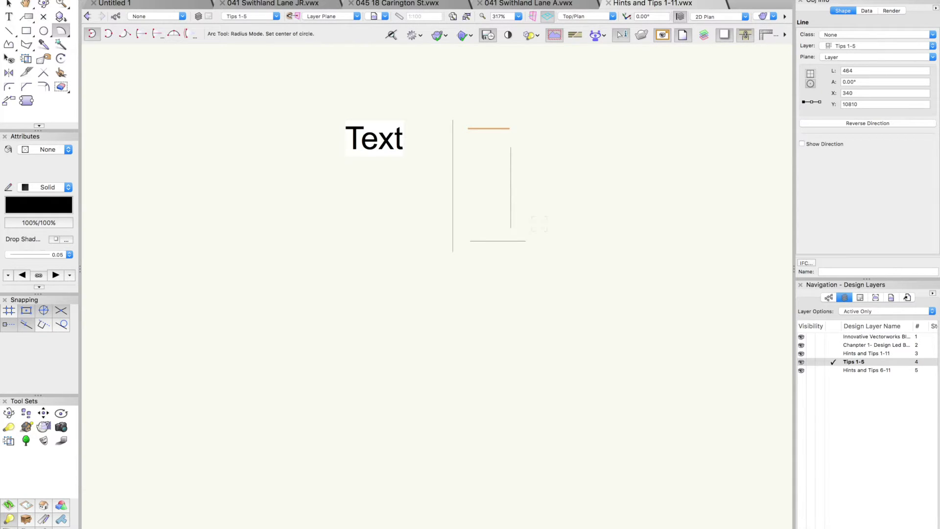
left_click(538, 223)
left_click(558, 147)
left_click(583, 178)
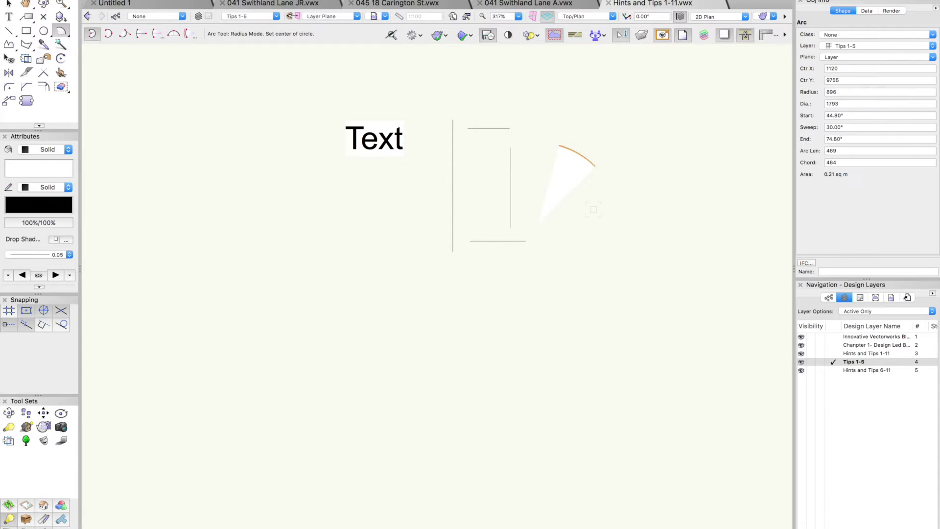
- Draw a three-point semicircle next to the first arc
key("u")
left_click(583, 212)
left_click(604, 232)
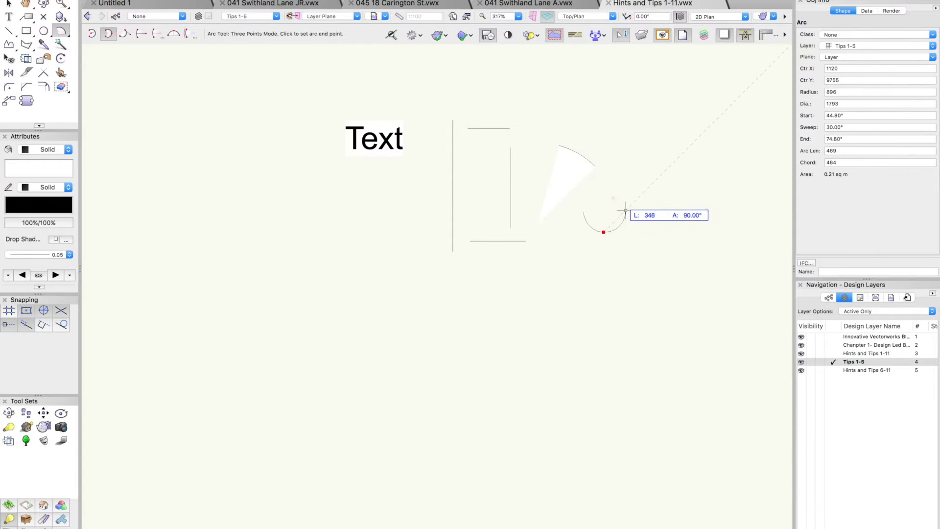
left_click(627, 209)
- Draw a tangent arc at the upper right, then pan the drawings left
key("u")
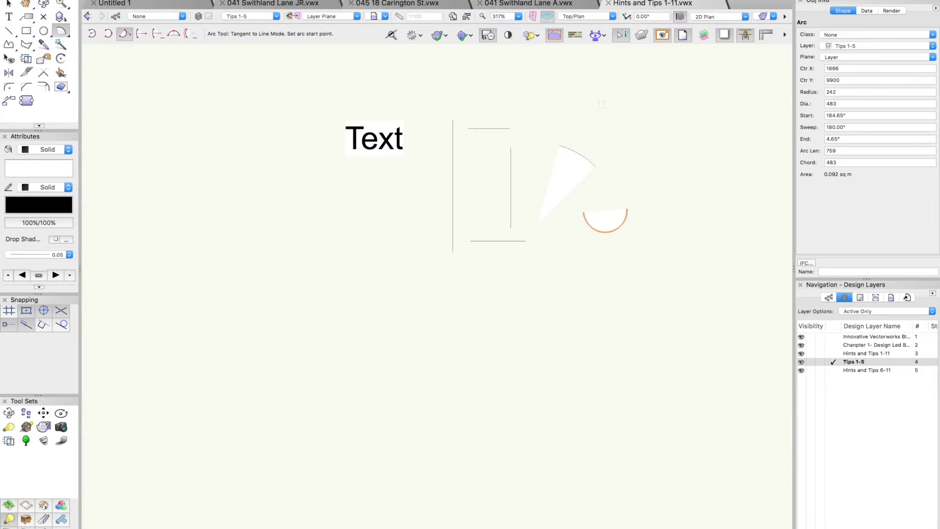
left_click(594, 164)
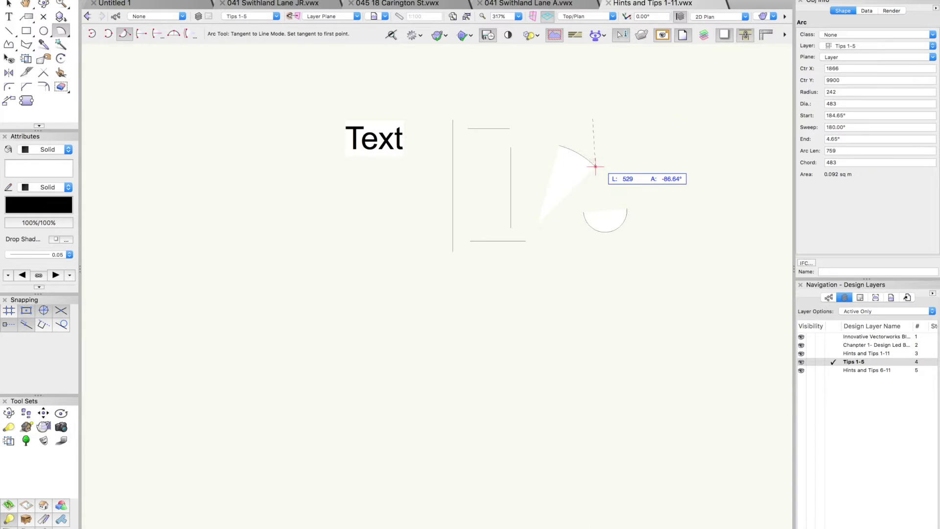
left_click(639, 158)
key("space")
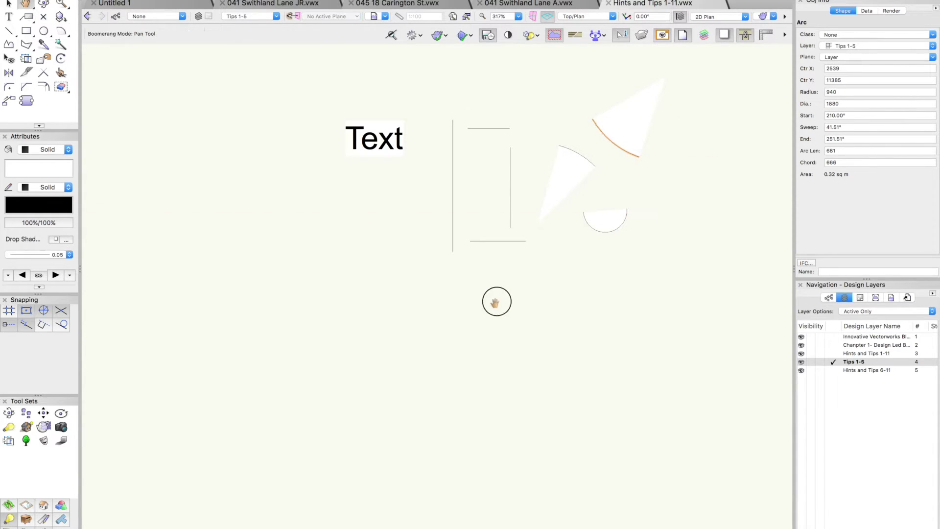
left_click_drag(496, 301, 266, 300)
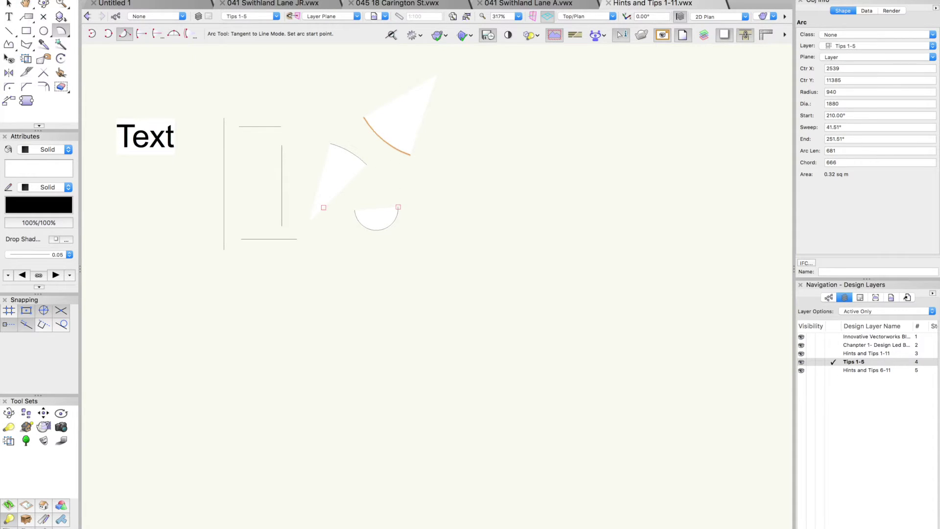
- Draw a corner-to-corner rectangle and a taller centre-out rectangle
key("4")
left_click(439, 133)
left_click(495, 208)
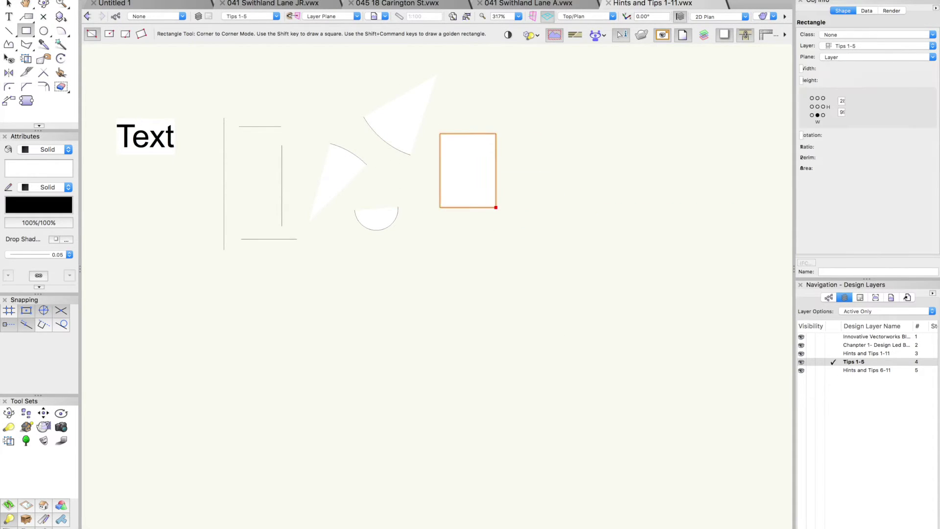
key("u")
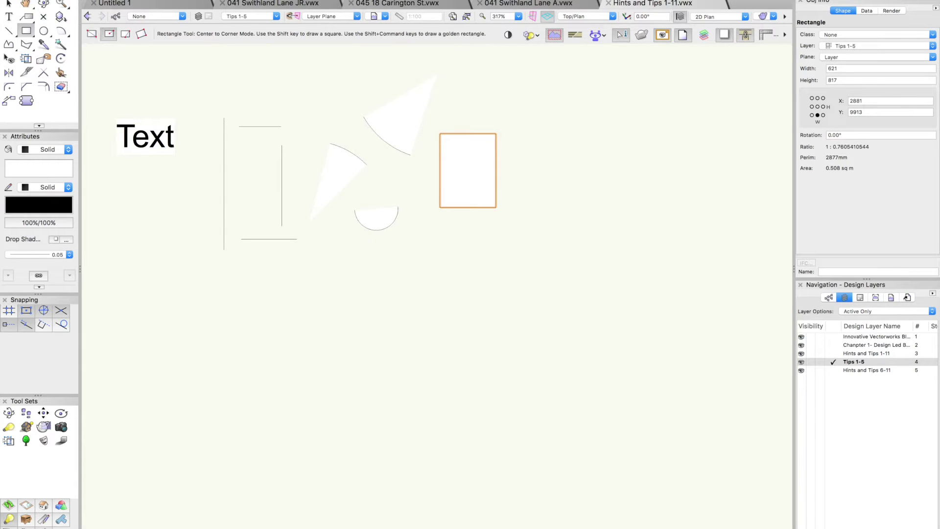
left_click(512, 140)
left_click(537, 184)
- Add a small rectangle at the tall rectangle's corner, then pan to free space
key("u")
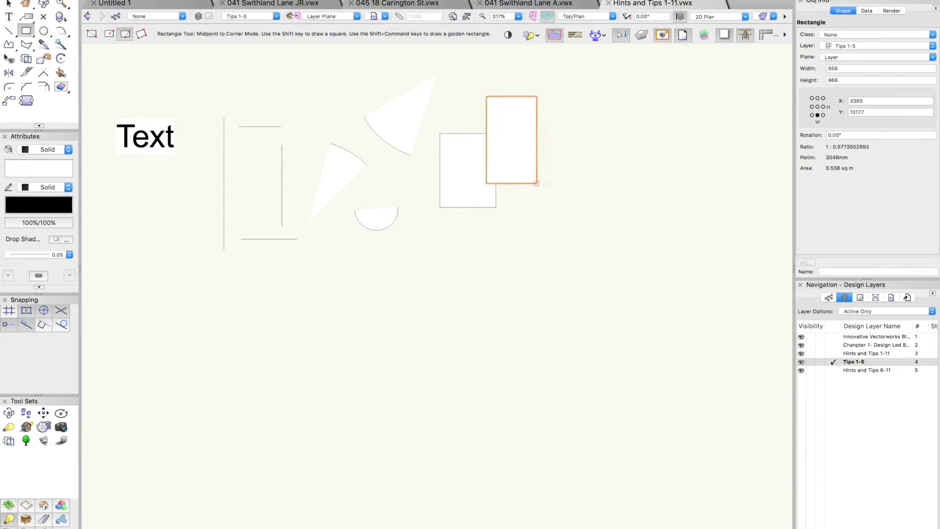
left_click(555, 196)
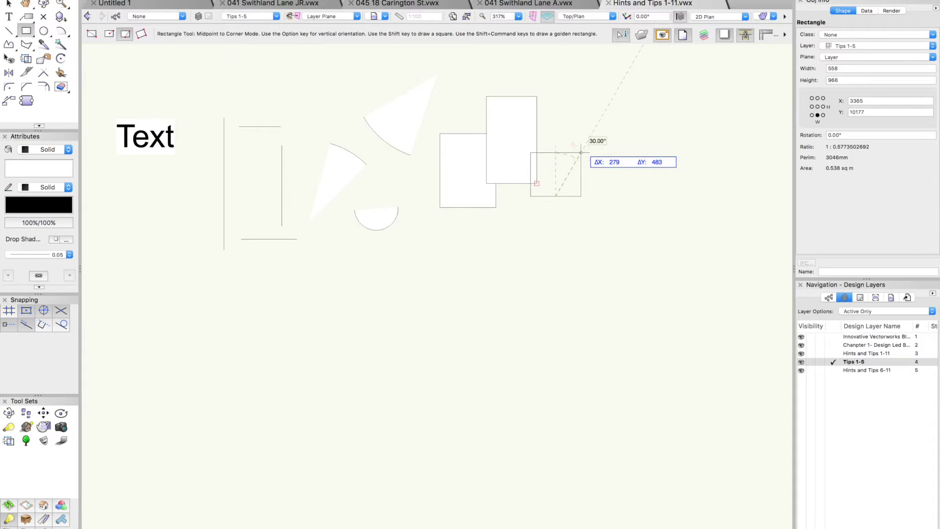
key("u")
key("u")
key("u")
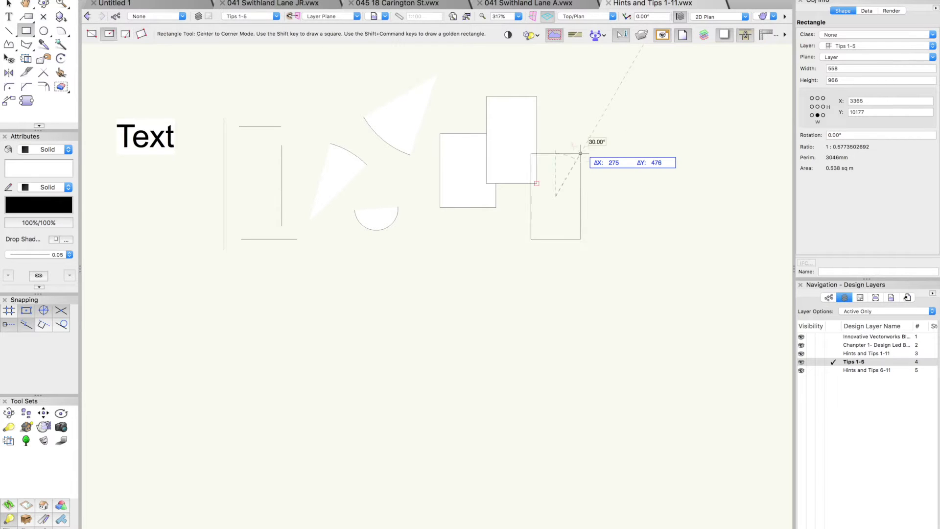
key("u")
key("u")
key("u")
key("u")
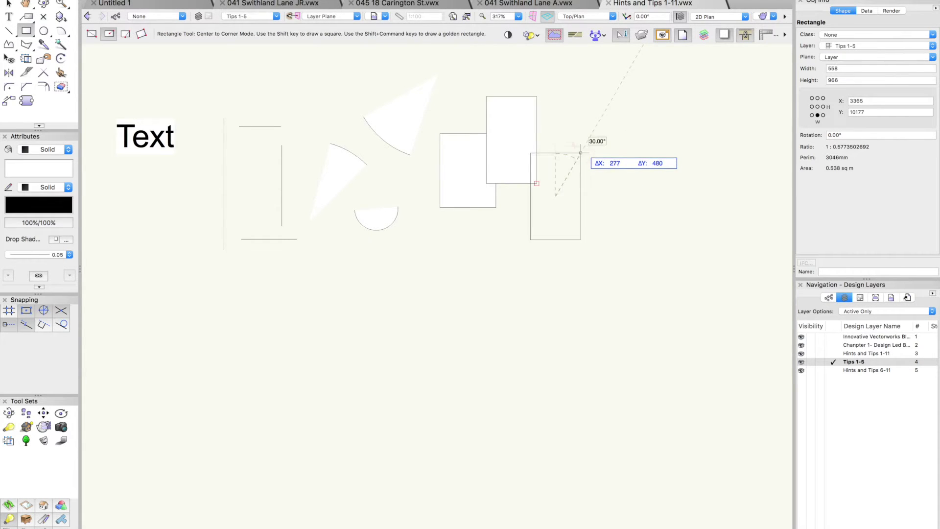
left_click(578, 183)
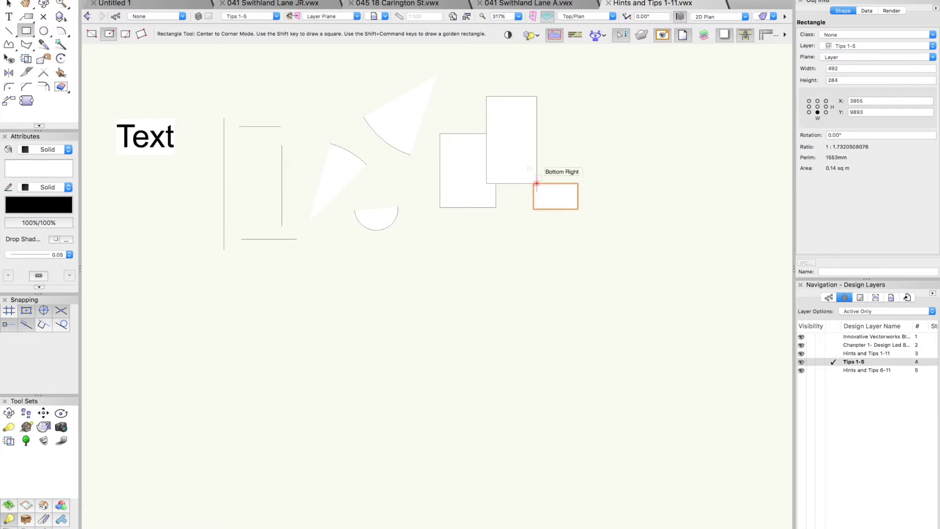
middle_click_drag(600, 187, 424, 202)
- Start a polyline with sharp Corner Vertex points forming stepped right-angled edges
key("p")
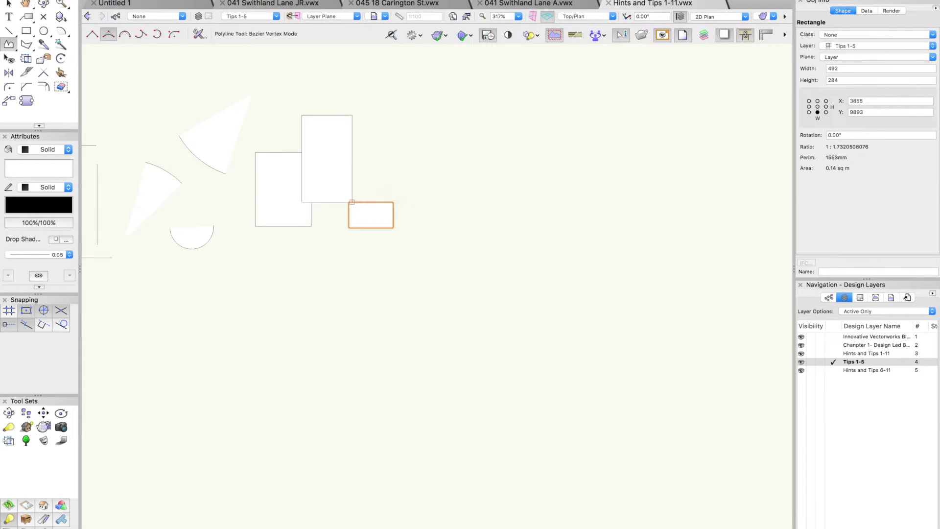
left_click(92, 34)
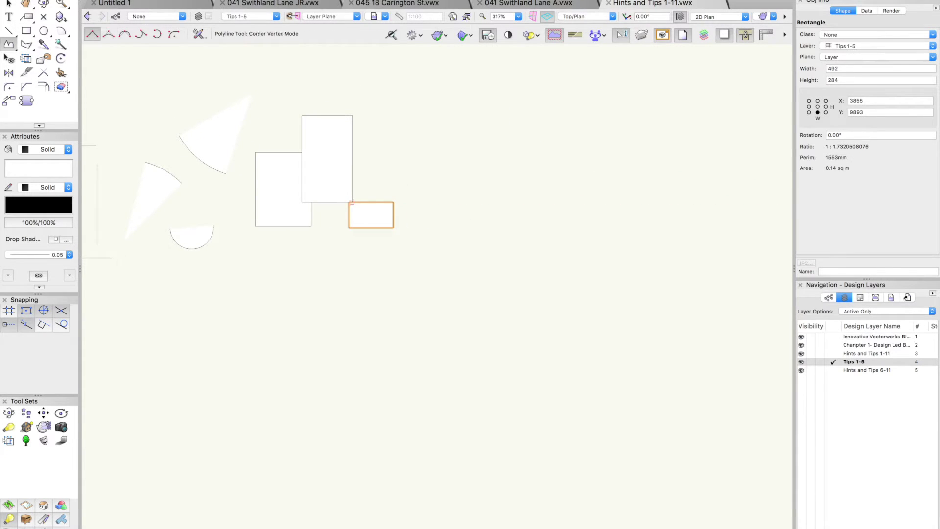
left_click(428, 224)
left_click(427, 160)
left_click(479, 159)
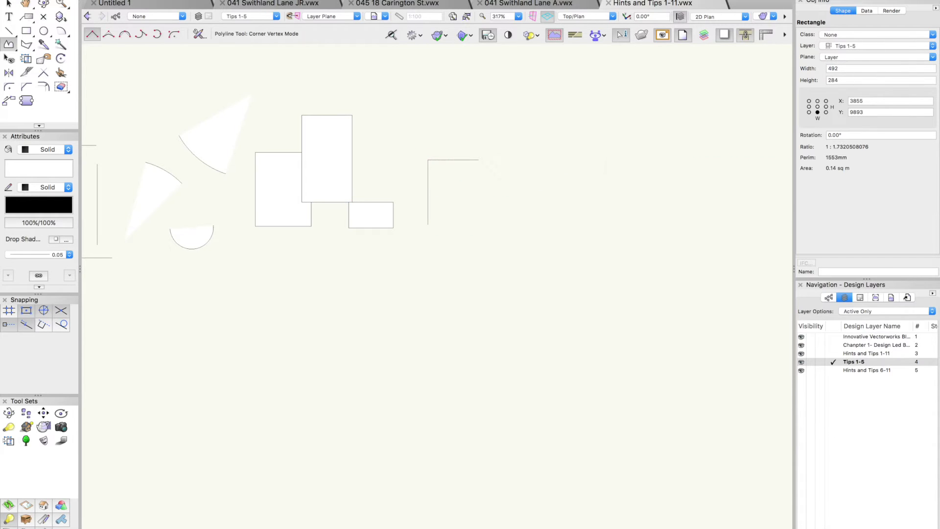
left_click(478, 111)
- Finish the polyline with tangent arcs and close it into a filled shape
key("u")
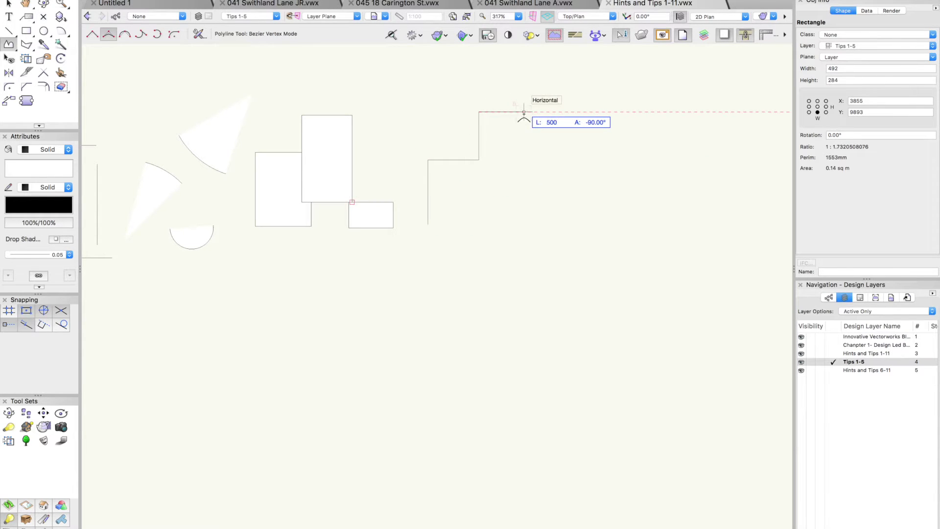
key("u")
key("u")
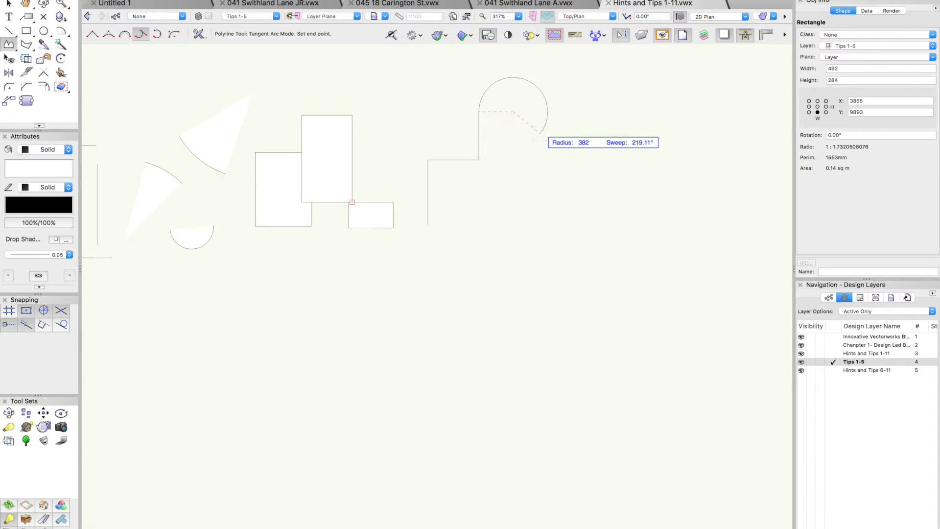
left_click(541, 132)
left_click(544, 182)
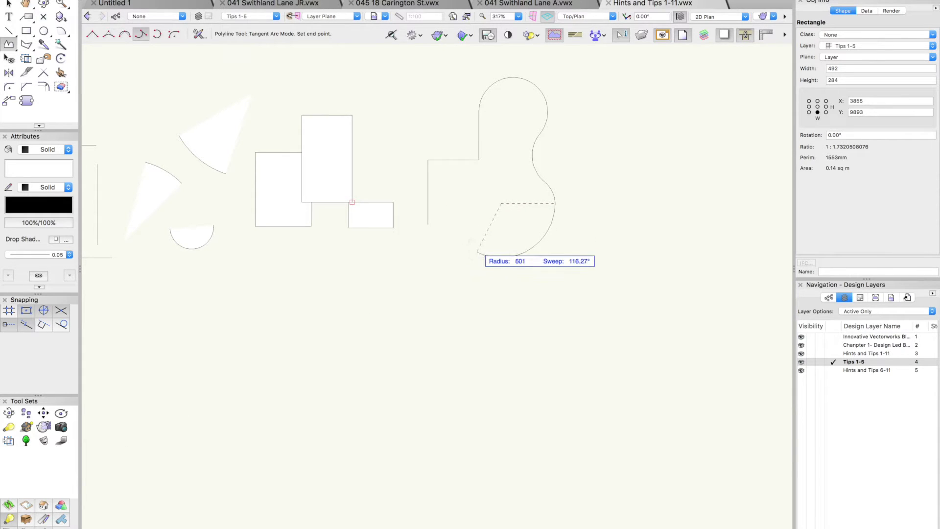
left_click(446, 218)
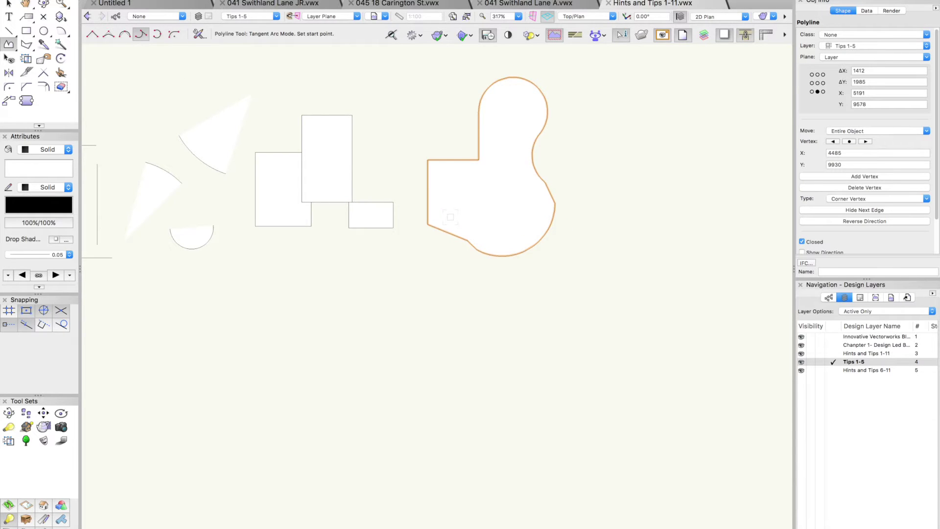
mouse_move(579, 203)
left_mouse_down()
mouse_move(409, 224)
mouse_move(352, 219)
left_mouse_up()
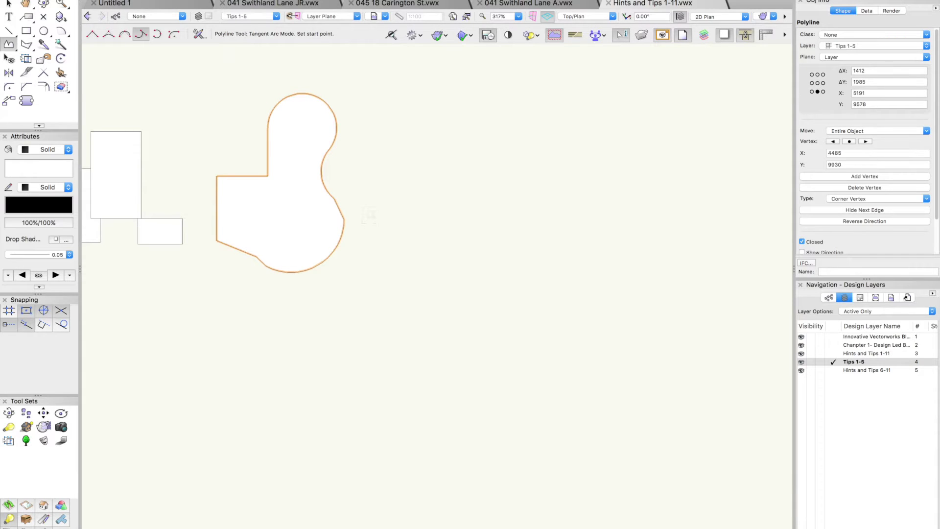
- Draw three circles right of the shape: by radius (387), by diameter, and through three points
key("6")
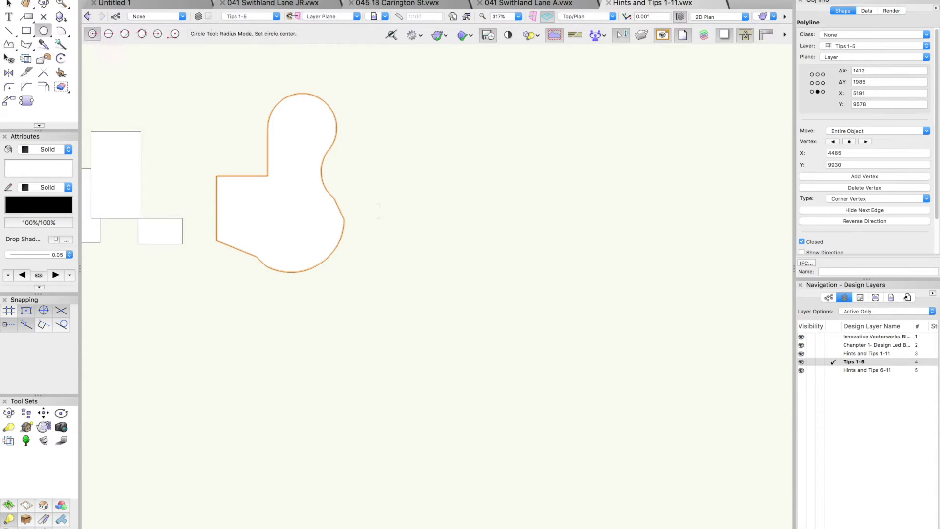
left_click(399, 193)
left_click(400, 159)
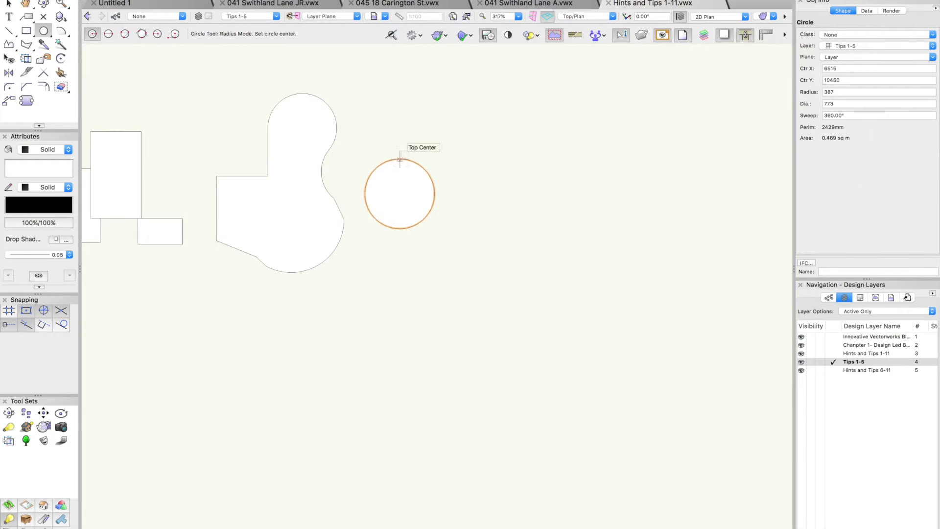
key("u")
left_click(409, 140)
left_click(408, 101)
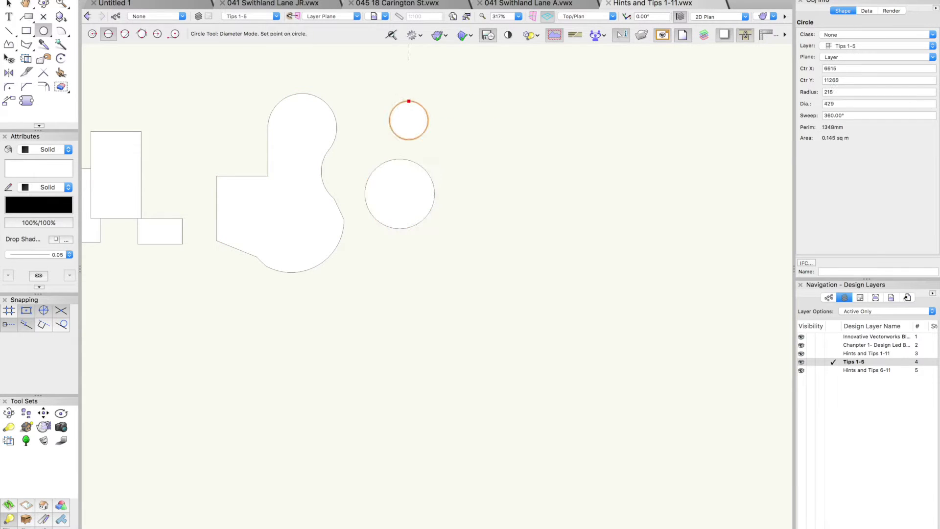
key("u")
left_click(448, 157)
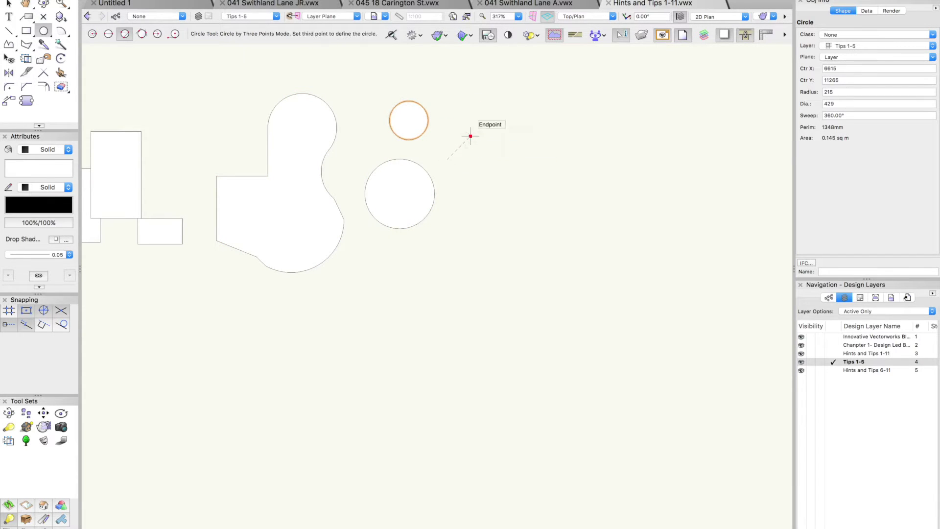
left_click(470, 137)
left_click(491, 165)
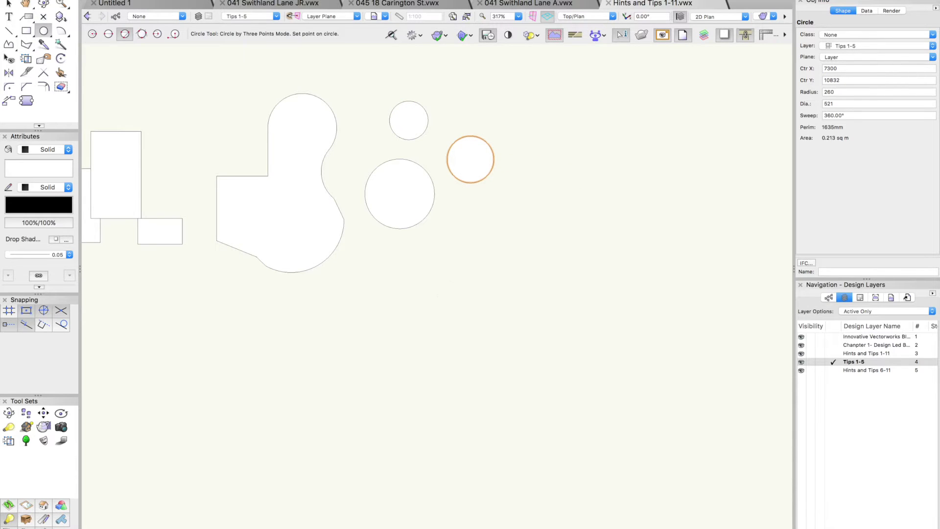
middle_click_drag(482, 237, 304, 251)
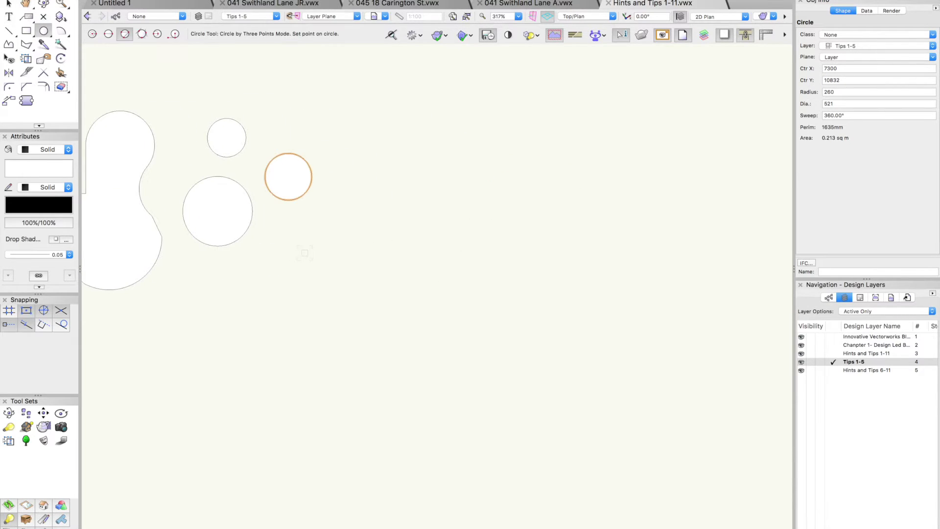
key("shift+v")
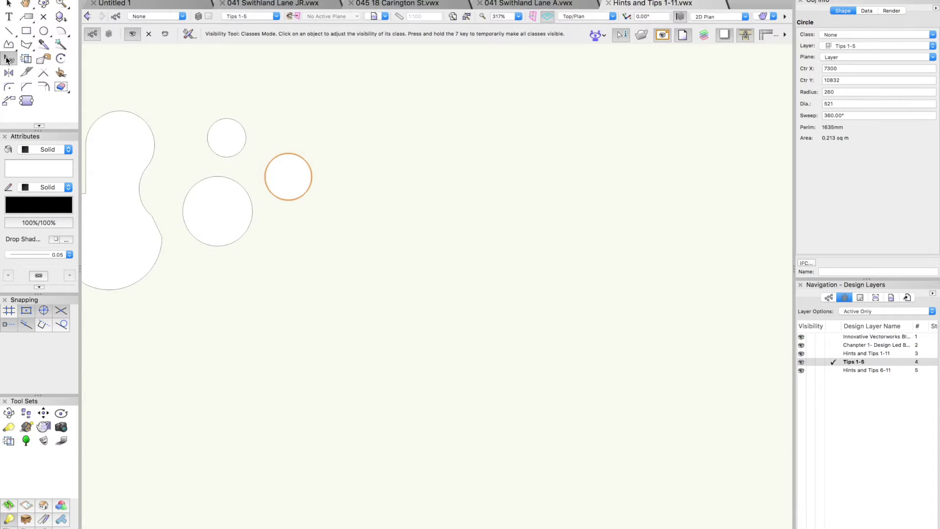
- Place the straight-edged polygon's vertices, stepping up to a peak and around the right side
key("8")
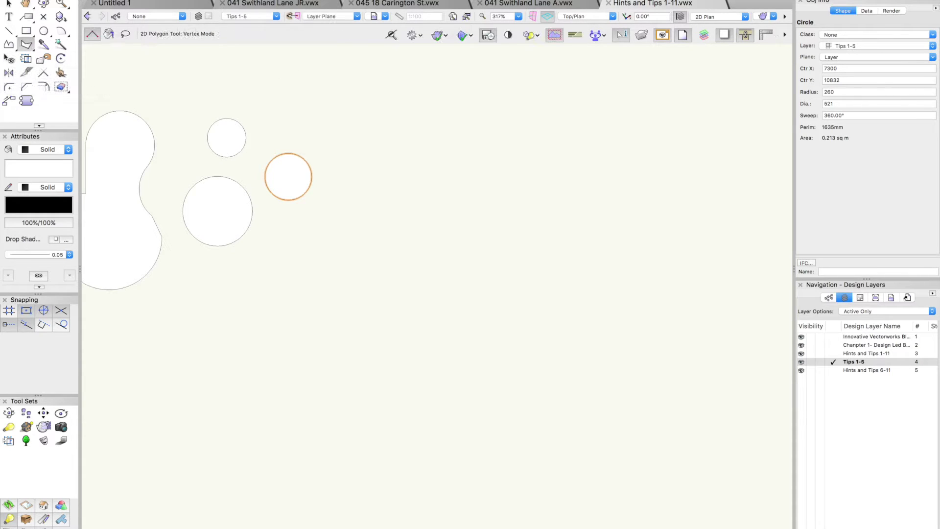
left_click(343, 248)
left_click(344, 163)
left_click(388, 163)
left_click(387, 124)
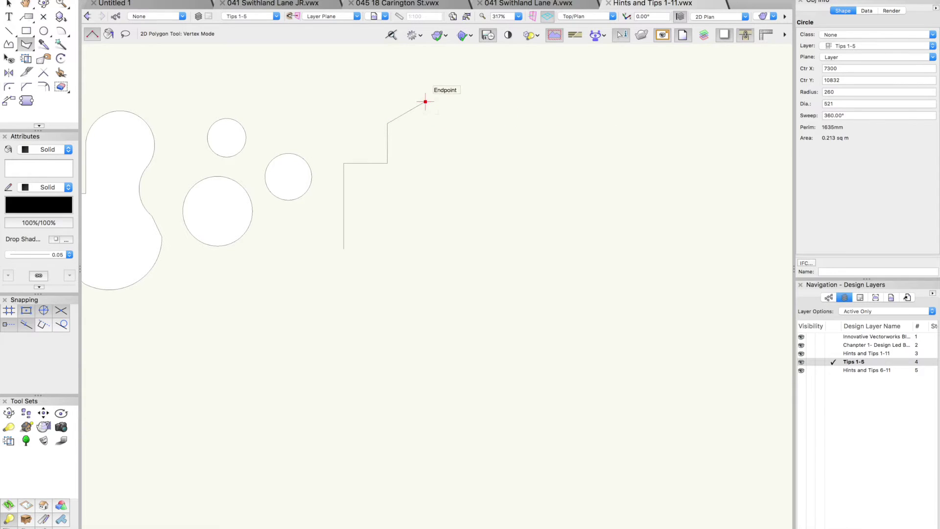
left_click(425, 102)
left_click(463, 145)
left_click(496, 157)
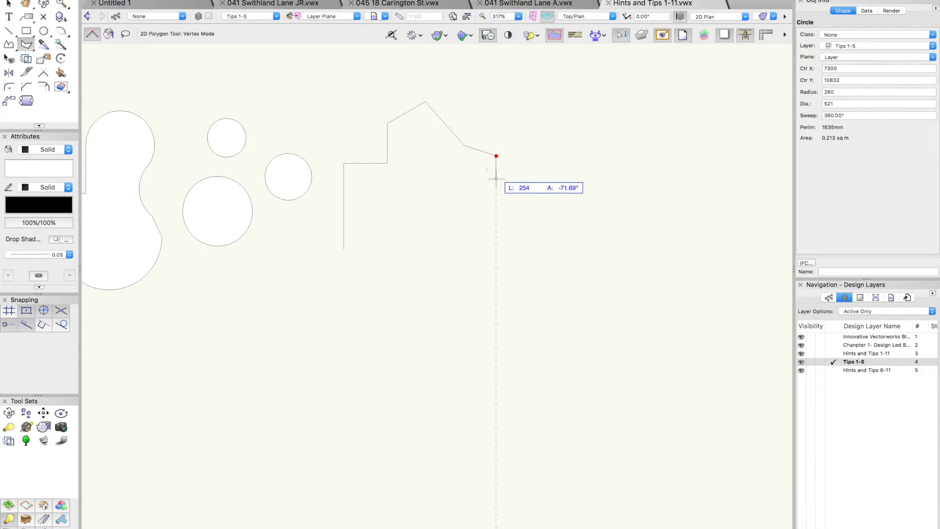
left_click(485, 188)
left_click(448, 221)
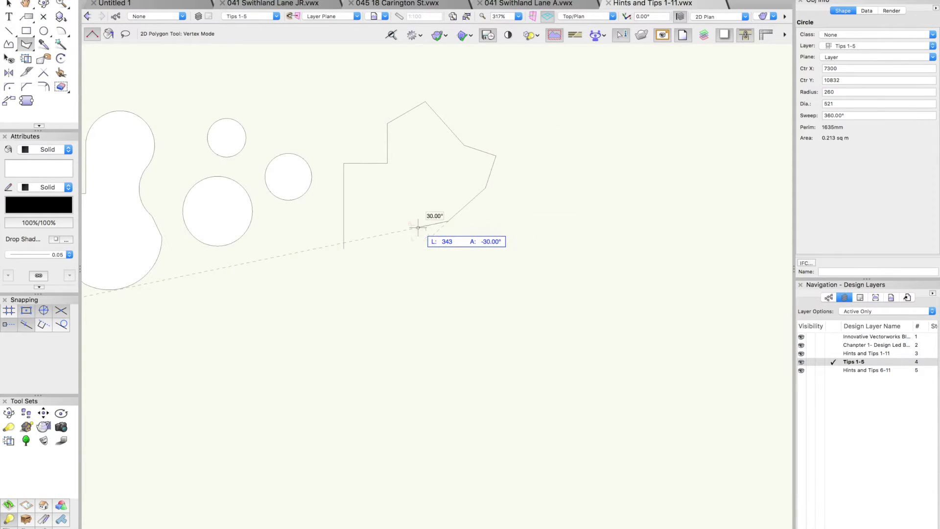
- Remove the misplaced vertices, add a notch and close the ten-vertex polygon
key("BackSpace")
key("BackSpace")
left_click(433, 239)
left_click(406, 217)
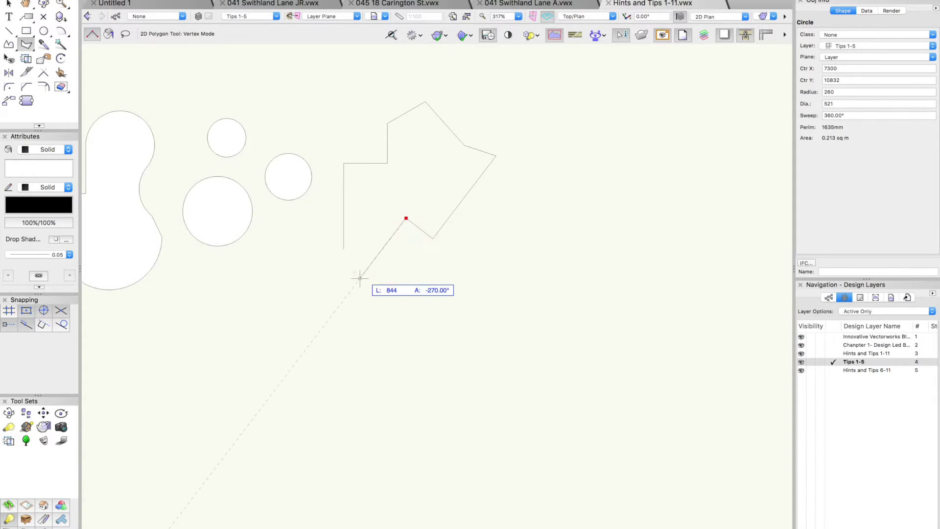
left_click(384, 246)
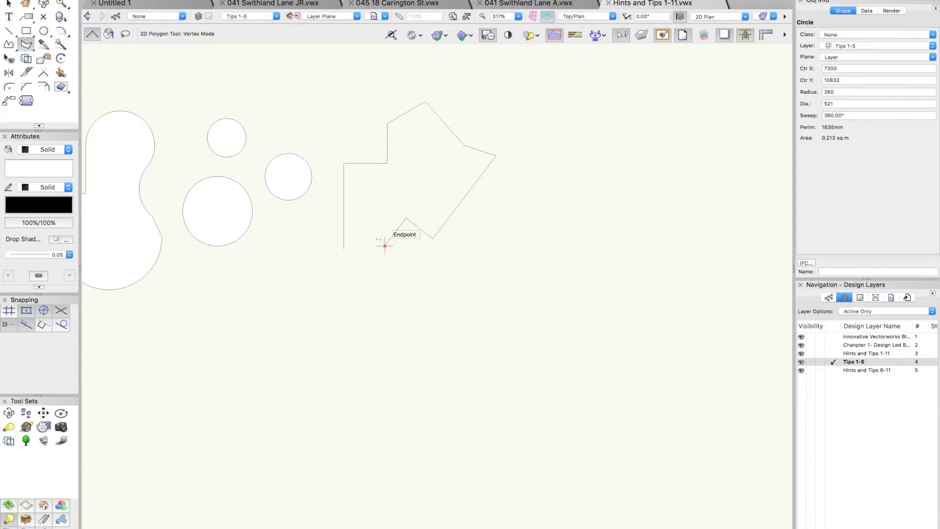
double_click(385, 245)
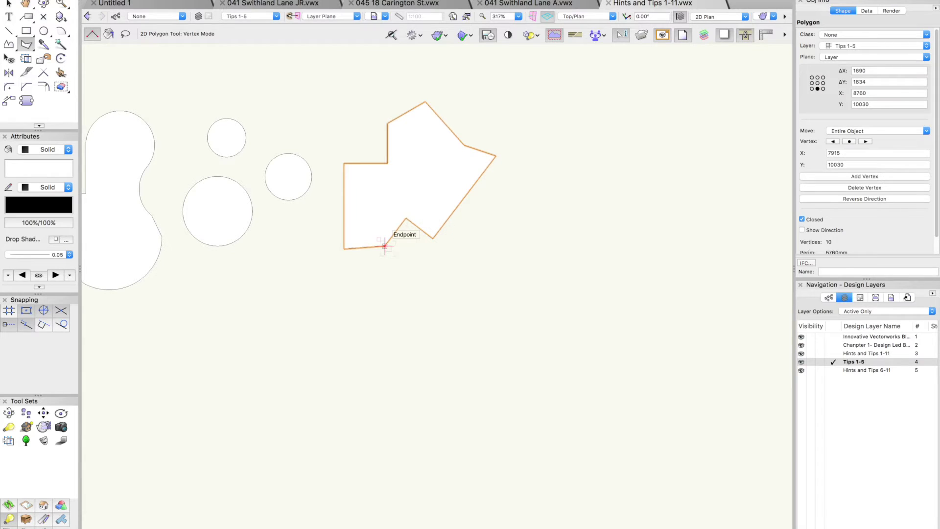
scroll(330, 220, "right", 5)
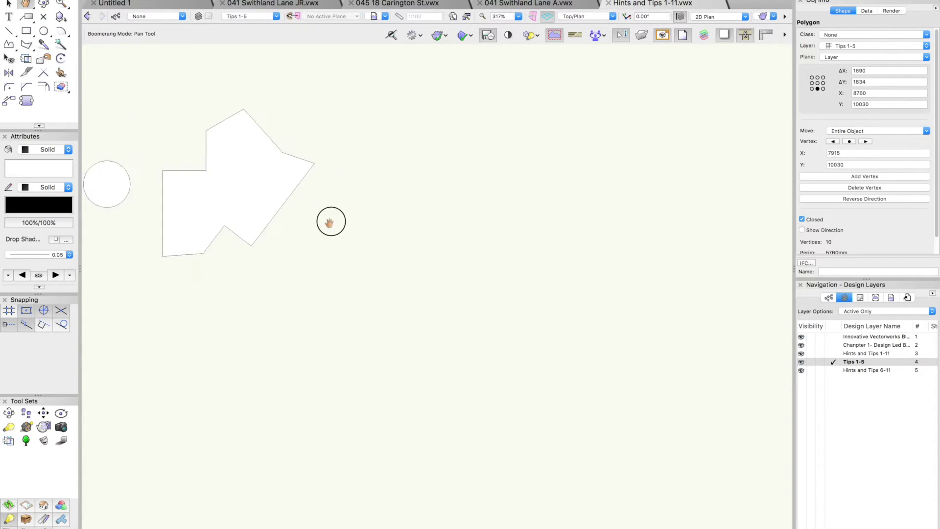
- Draw a closed, stepped run of nine walls with an angled lower edge
key("9")
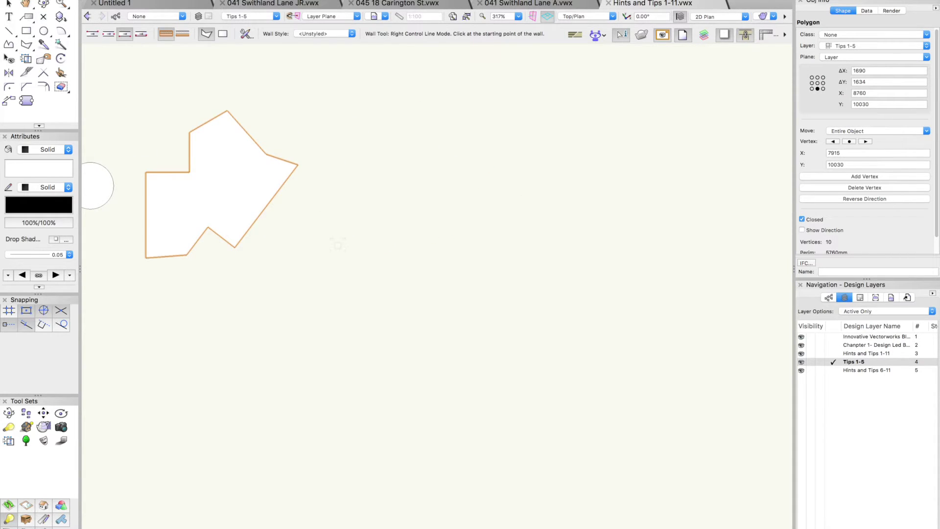
left_click(337, 246)
left_click(338, 183)
left_click(397, 184)
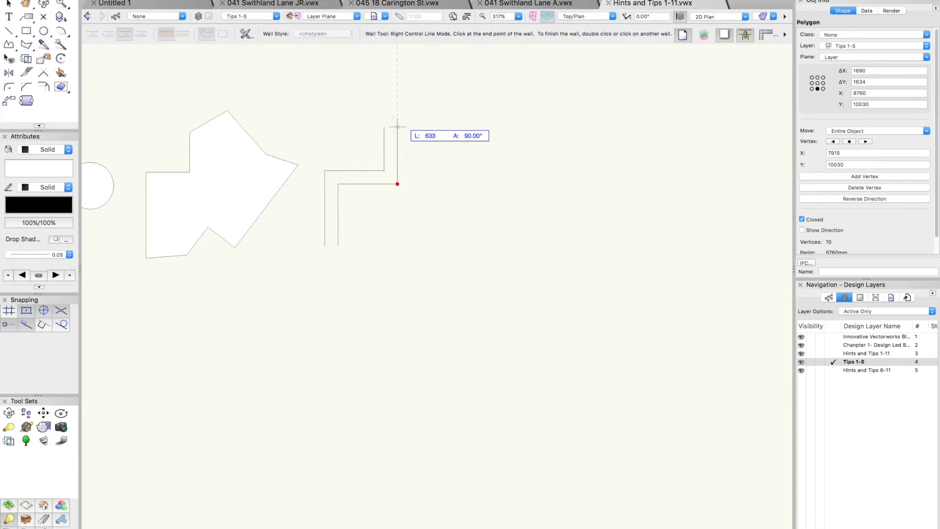
left_click(397, 123)
left_click(463, 123)
left_click(463, 88)
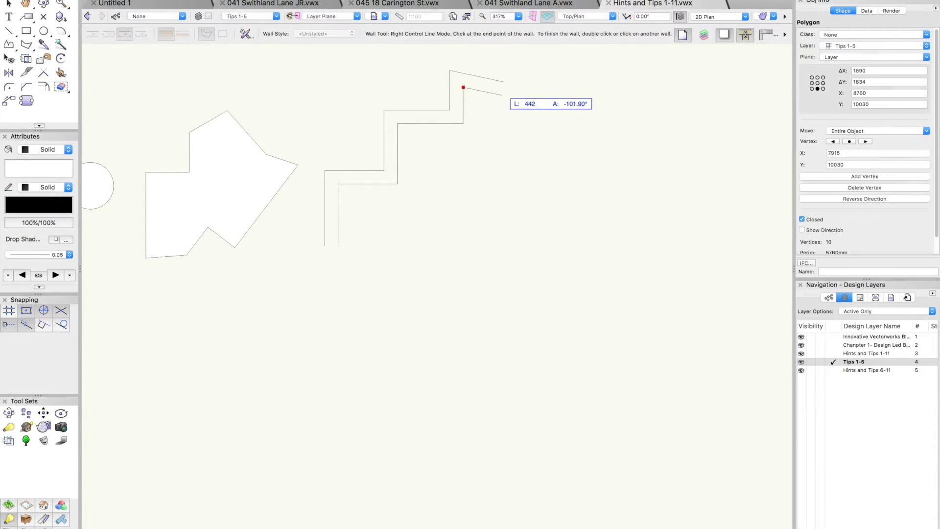
left_click(502, 87)
left_click(502, 138)
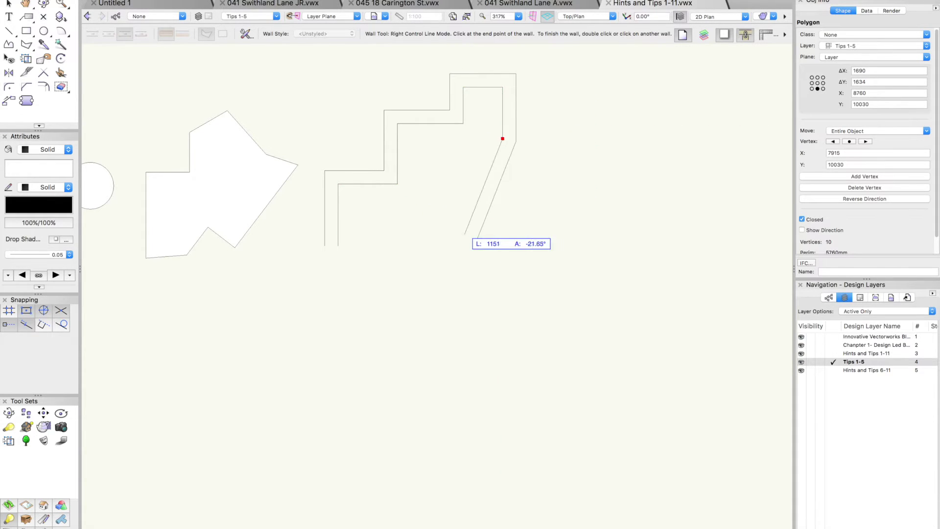
left_click(451, 228)
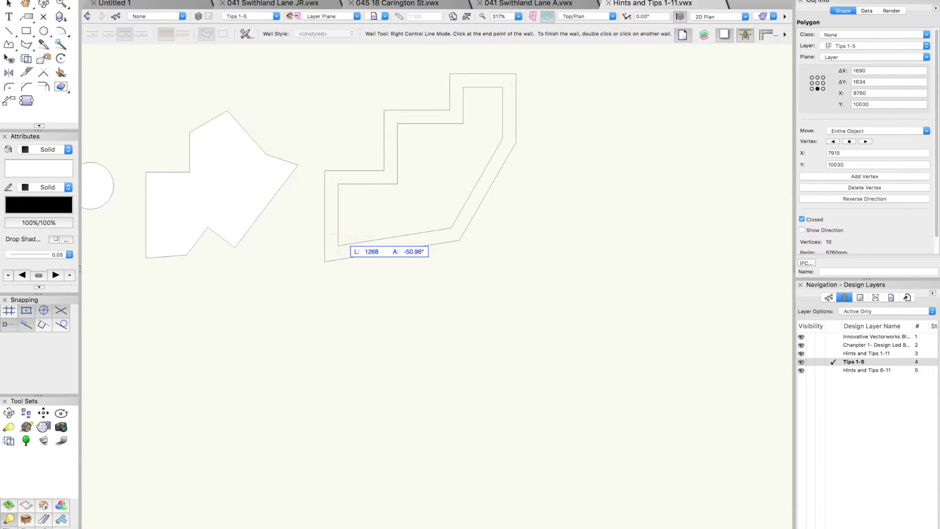
left_click(338, 244)
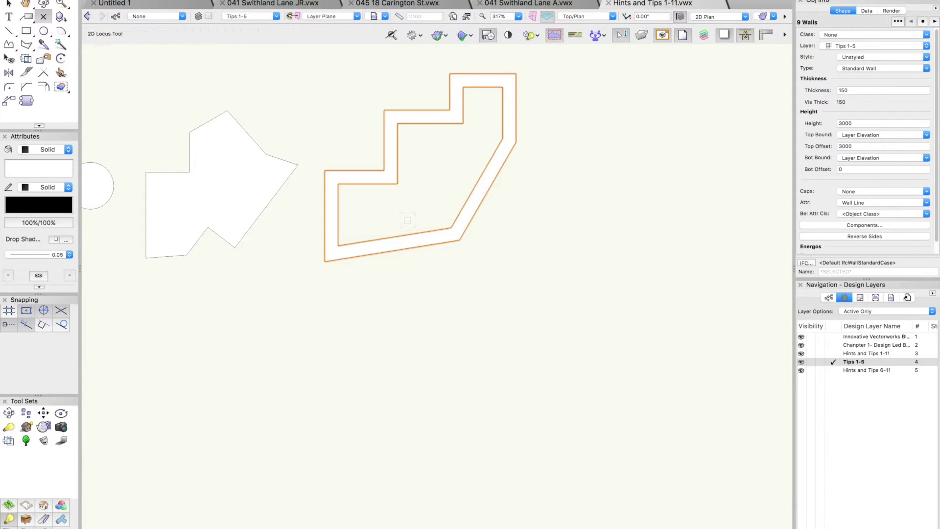
- Pan the walls lower left and place two 2D locus points beside them
key("space")
left_click_drag(574, 185, 427, 214)
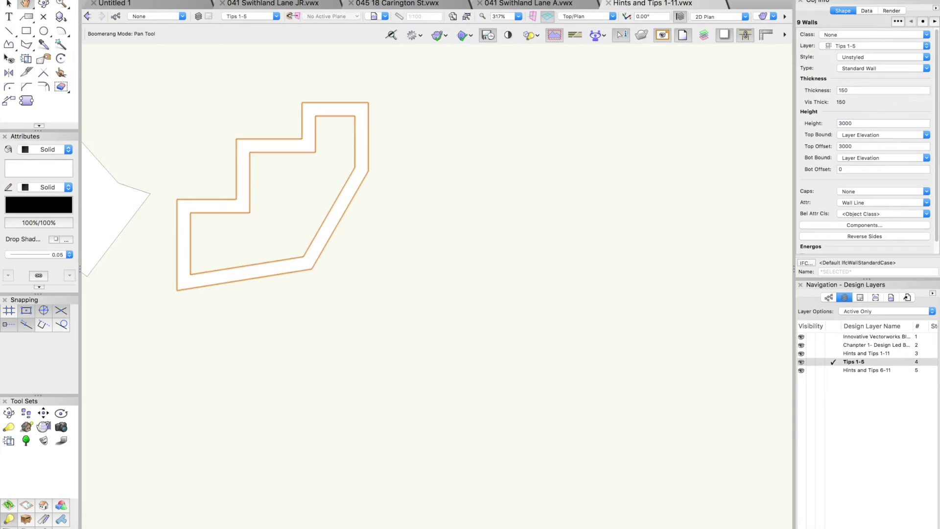
key("0")
left_click(416, 210)
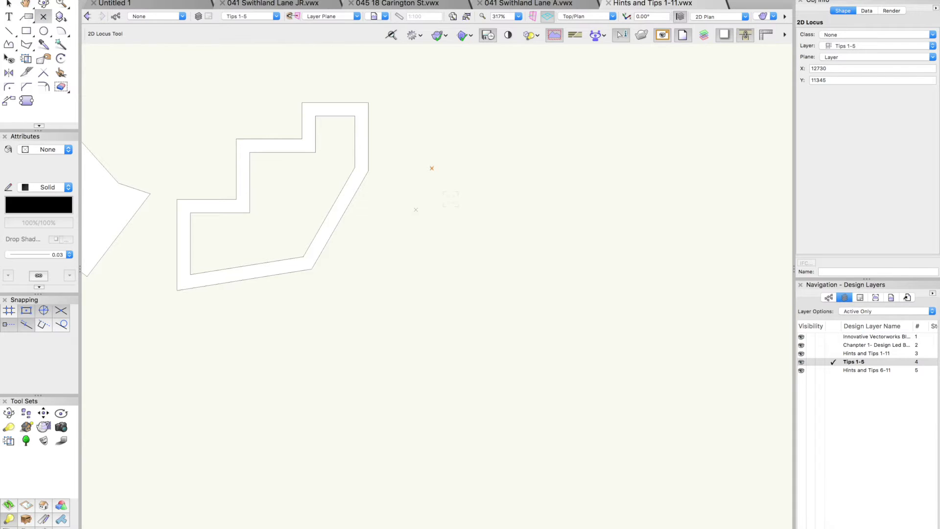
left_click(450, 200)
- Zoom out to the whole tips page and magnify the contextual help tip text
key("super+6")
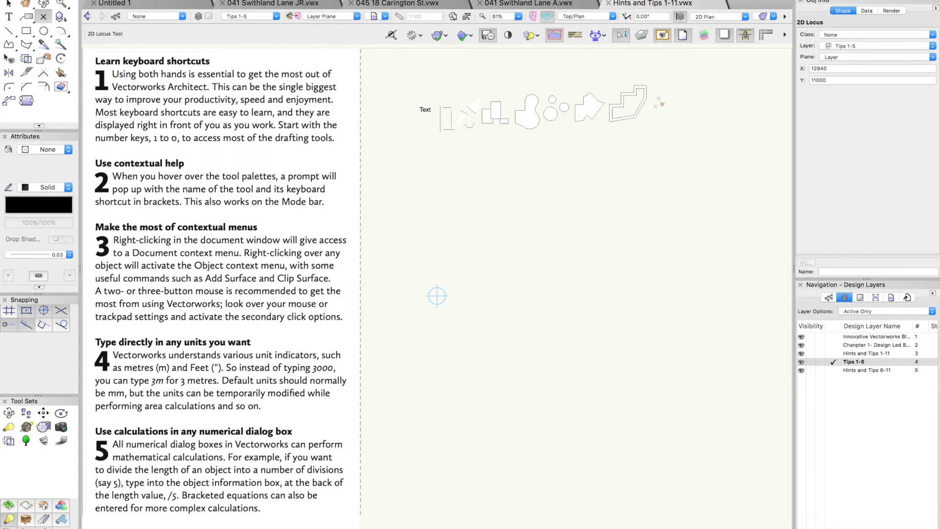
key("x")
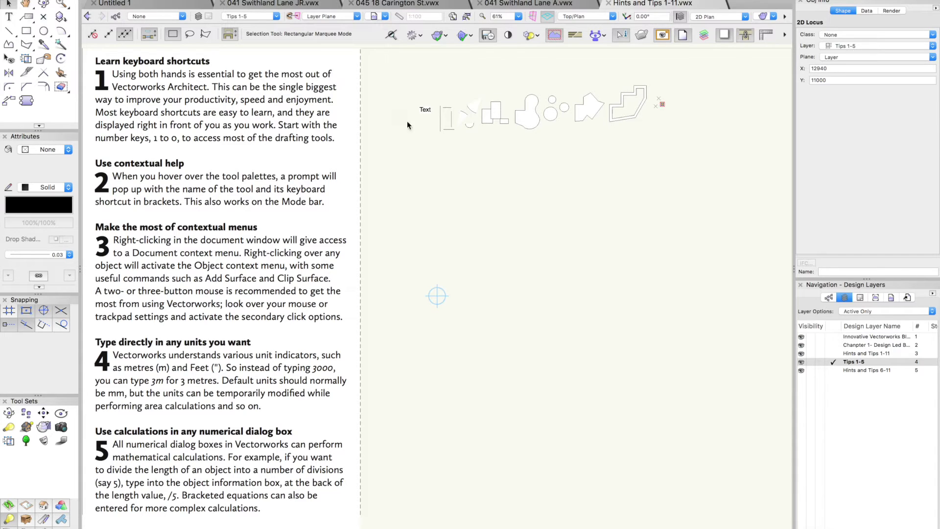
key("c")
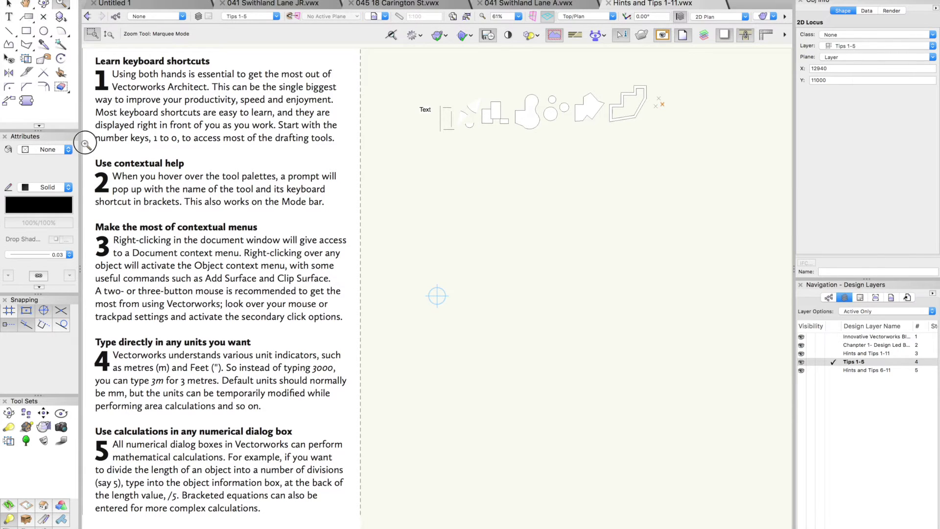
left_click_drag(86, 142, 329, 249)
key("x")
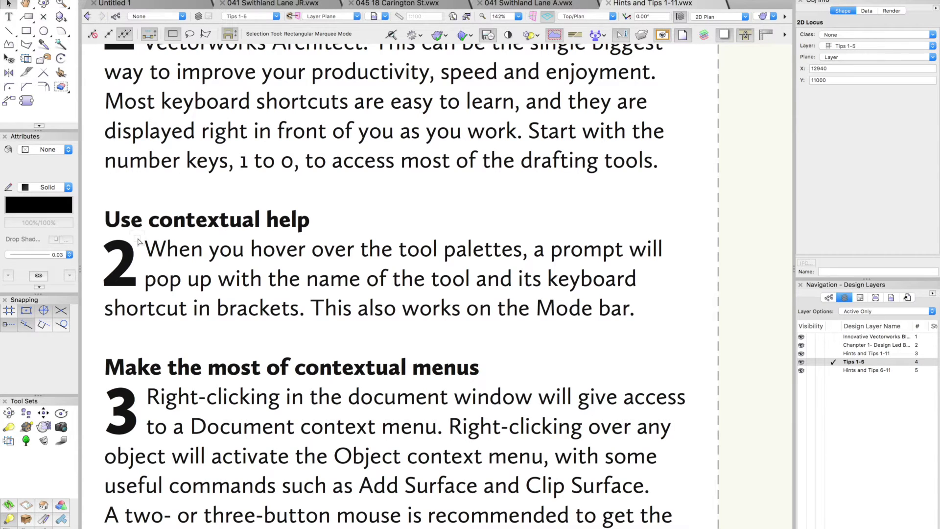
- Return to the previous view, clear the selection and open the Help menu
key("super+bracketleft")
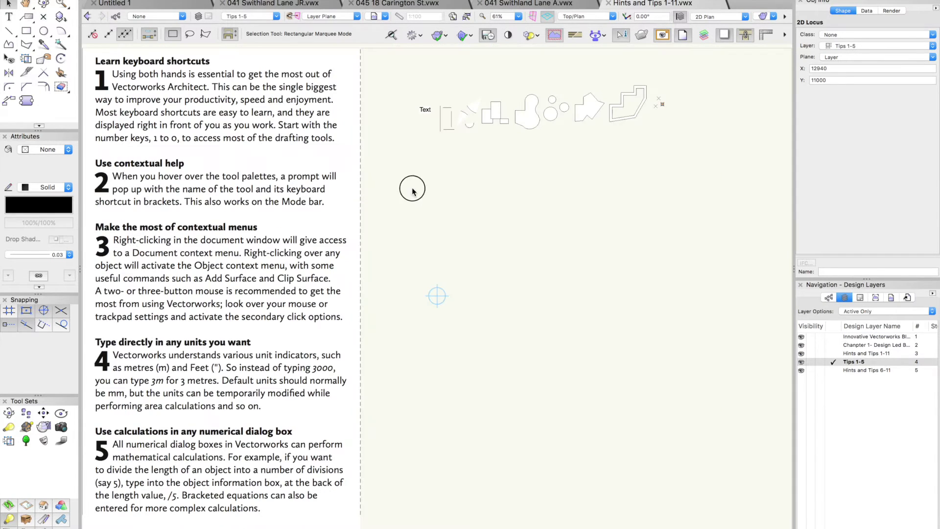
left_click(413, 188)
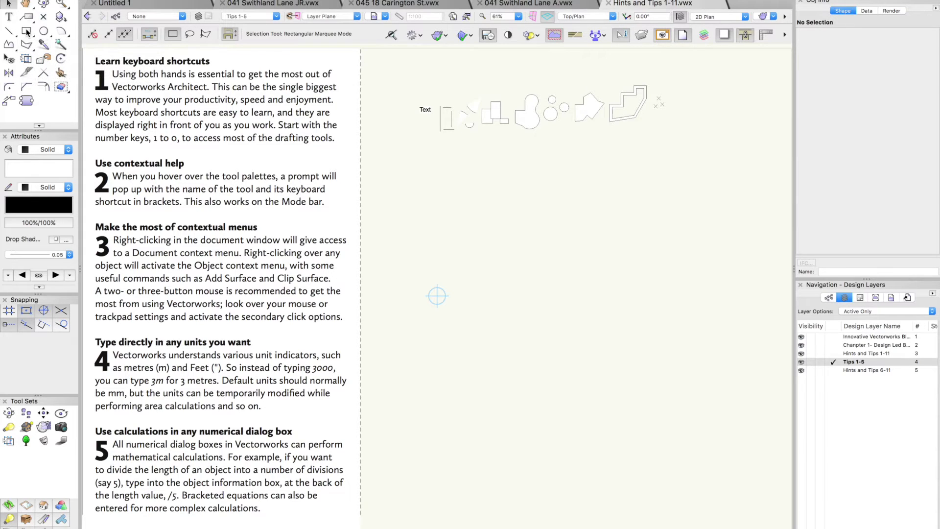
key("super+shift+slash")
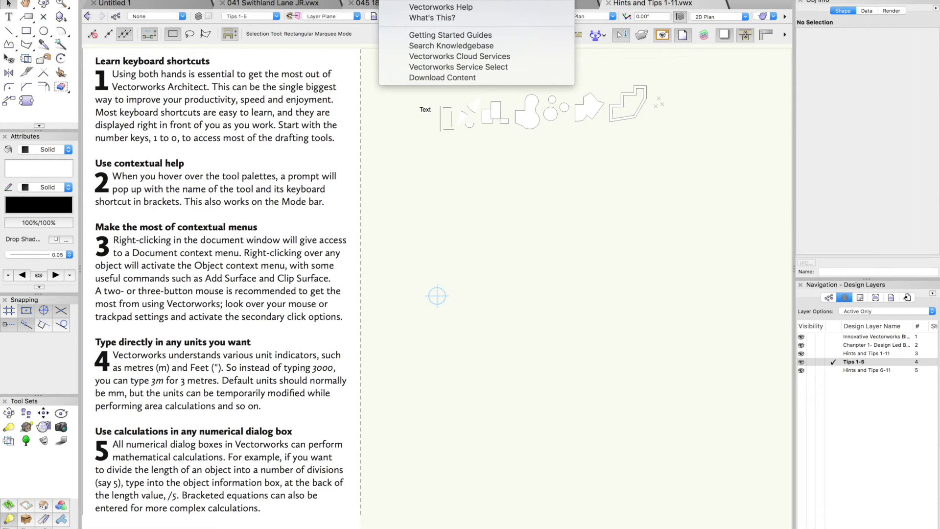
- Use What's This? on the Reshape tool to open its online help
left_click(422, 19)
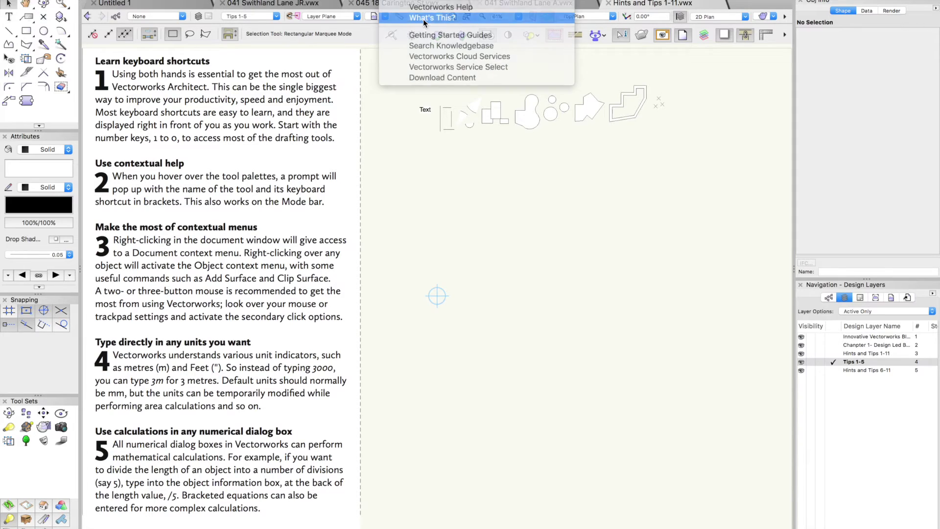
left_click(47, 59)
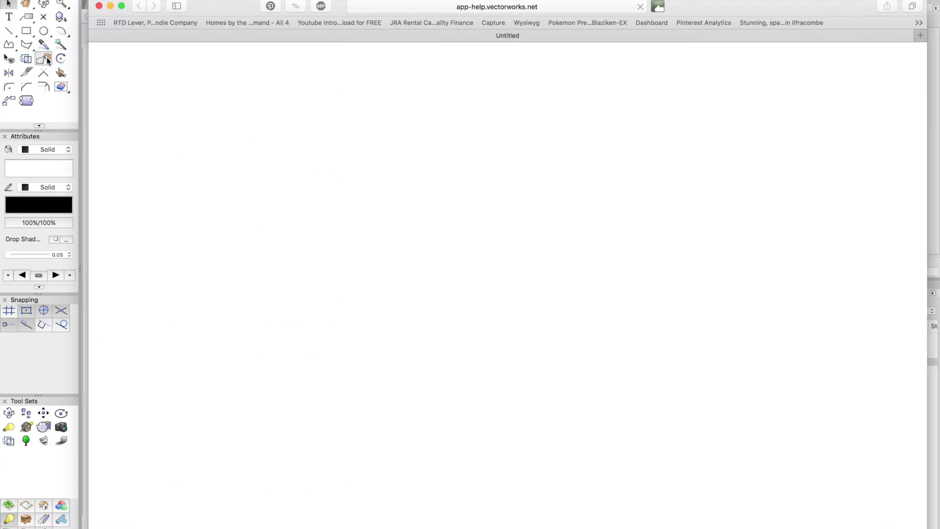
- Bring the help window into view, read the 2D Reshape Modes page, then minimise it
left_click_drag(198, 12, 126, 2)
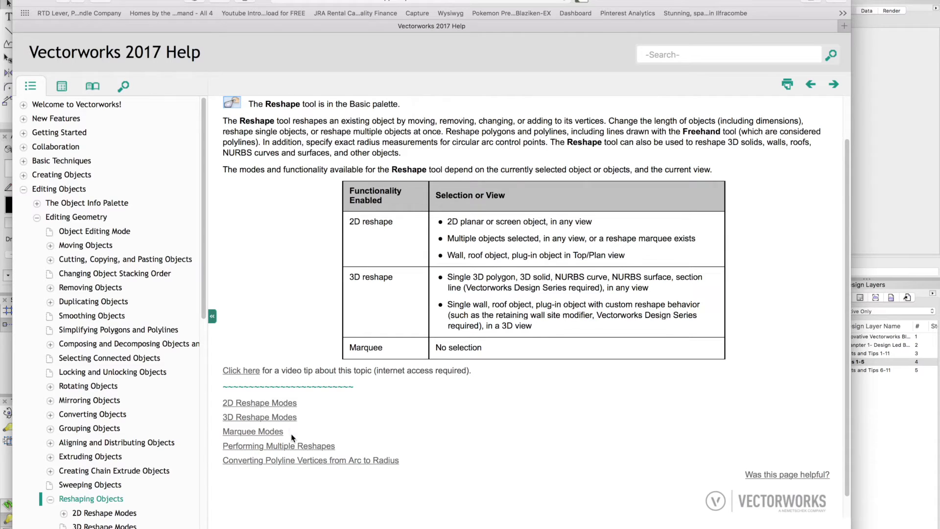
left_click(275, 402)
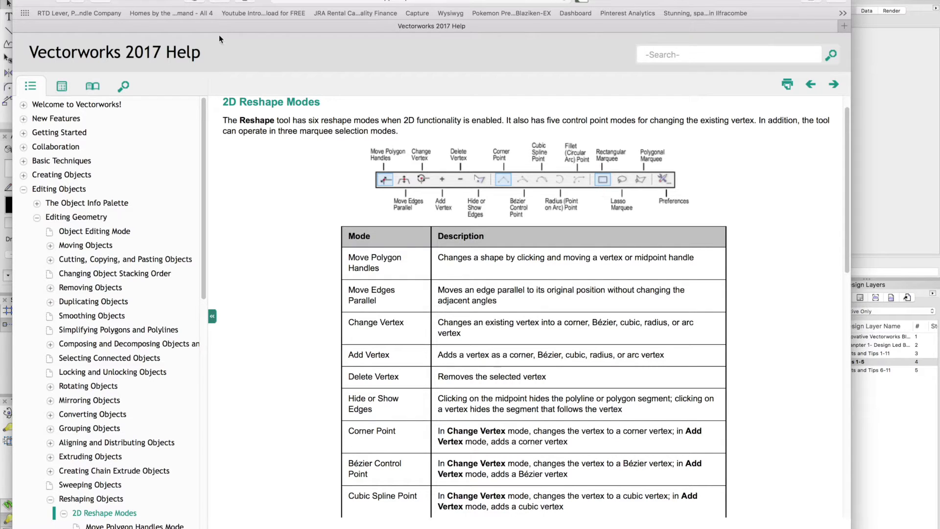
left_click(36, 2)
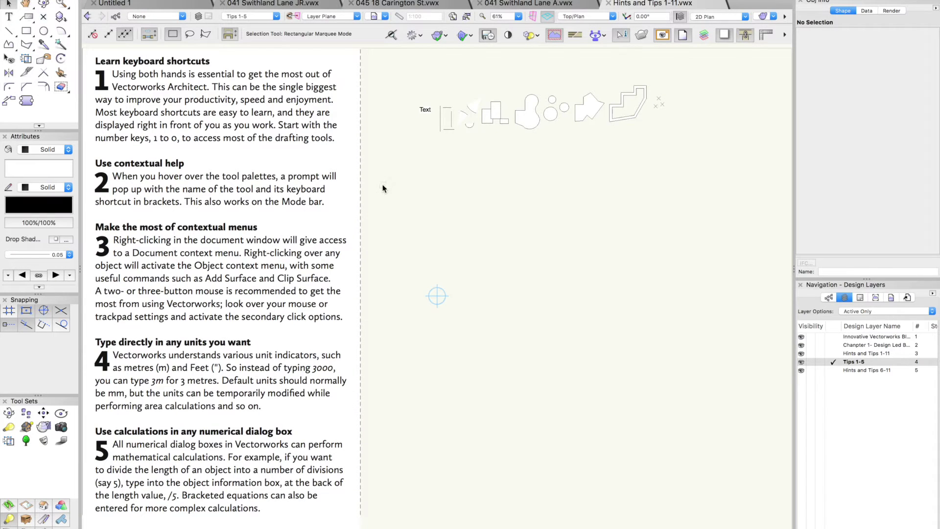
- Zoom in on the contextual menus tip text, then return to the previous view
key("c")
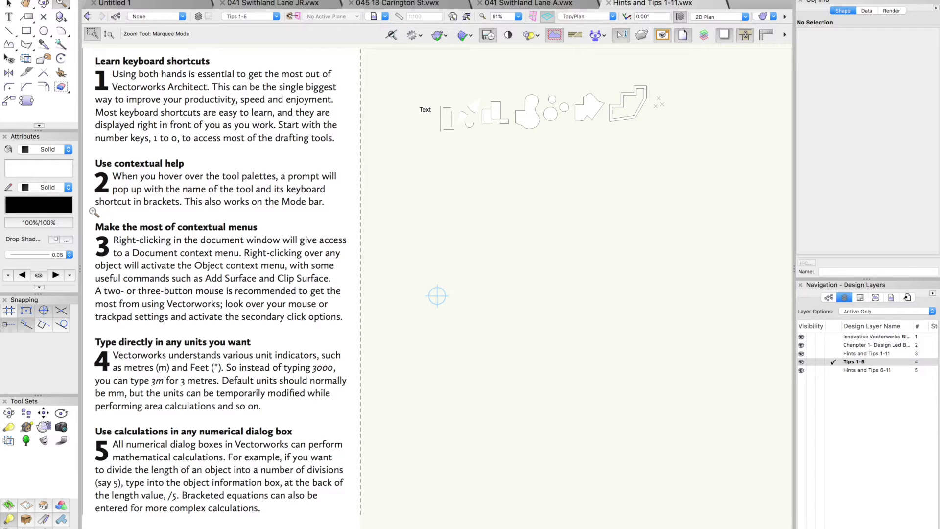
left_click_drag(86, 211, 389, 347)
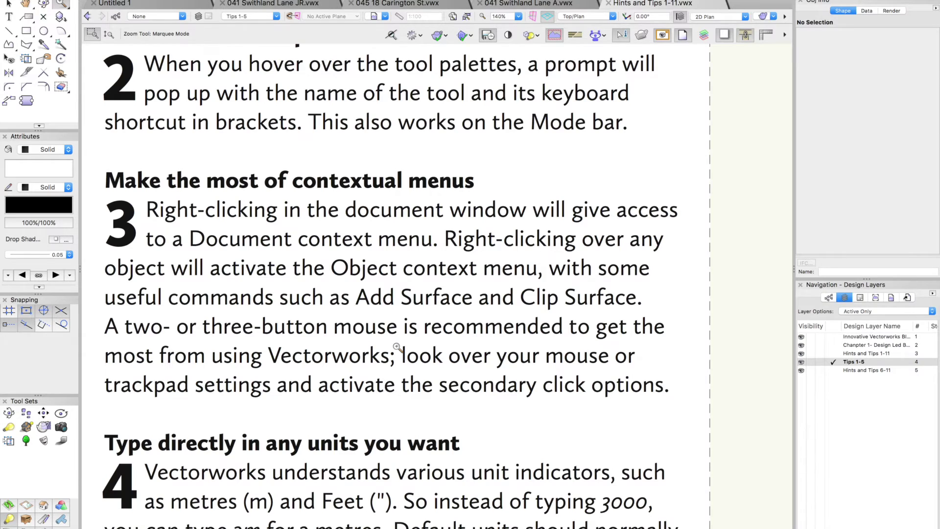
key("ctrl+6")
key("x")
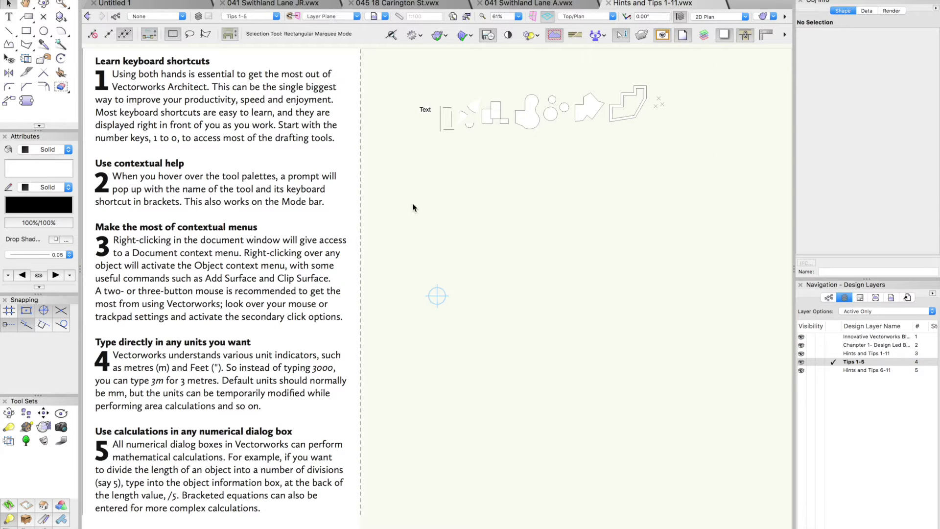
- Draw a 6019 mm square, make an overlapping diagonal copy, and move both down-right
key("4")
left_click_drag(410, 197, 462, 251)
key("9")
left_click(412, 209)
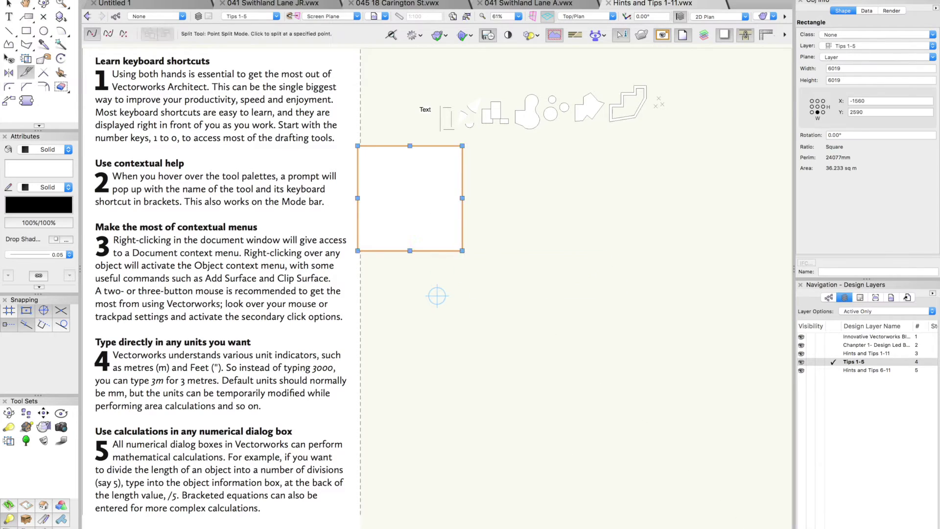
key("x")
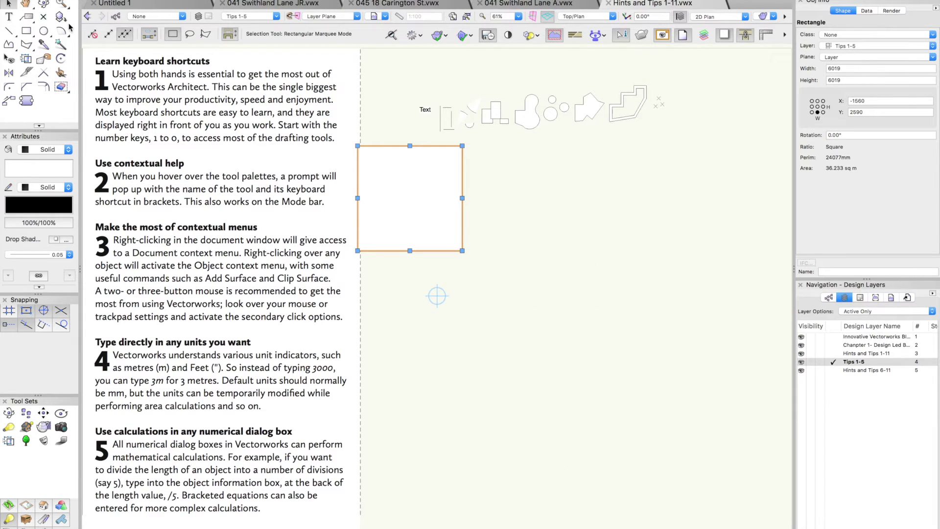
left_click_drag(404, 201, 515, 245)
left_click_drag(378, 157, 616, 357)
left_click_drag(478, 261, 497, 294)
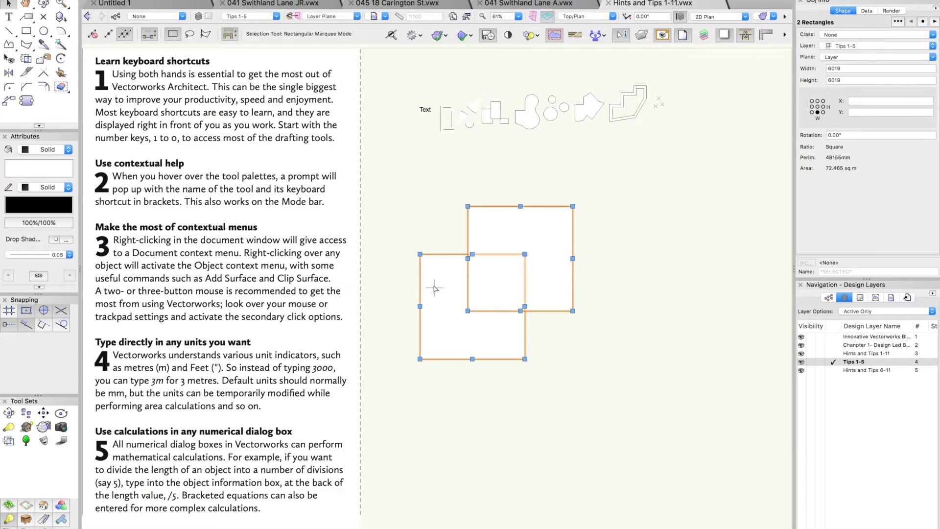
- Add Surface the two squares into one eight-vertex outline and draw a three-point circle at its lower corner
right_click(505, 232)
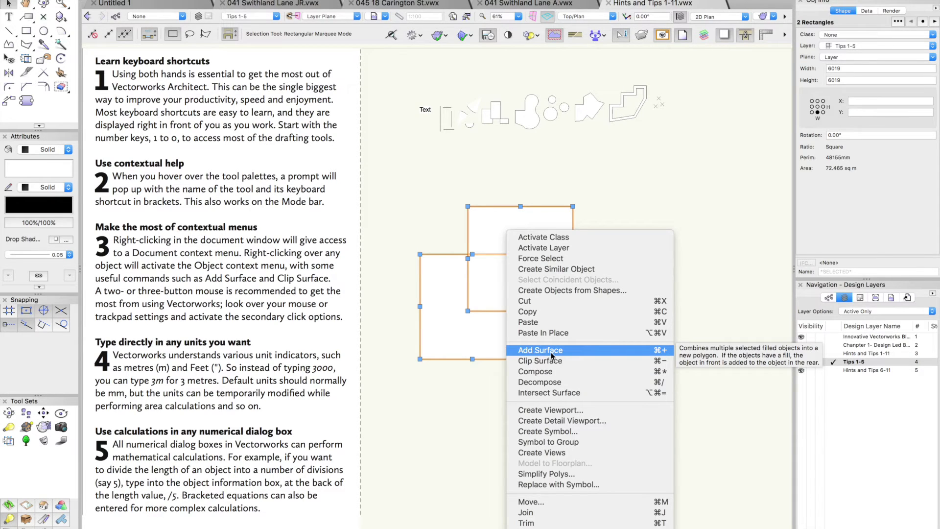
left_click(551, 352)
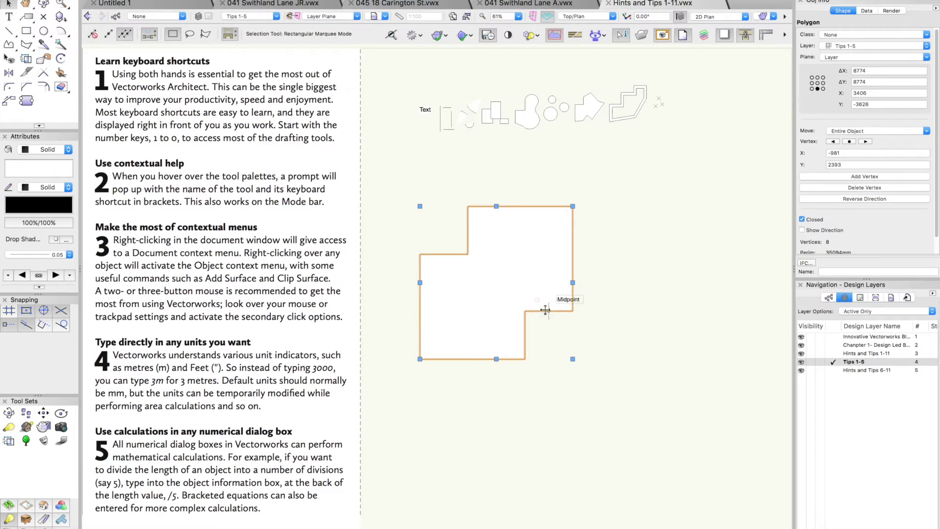
key("6")
left_click(524, 359)
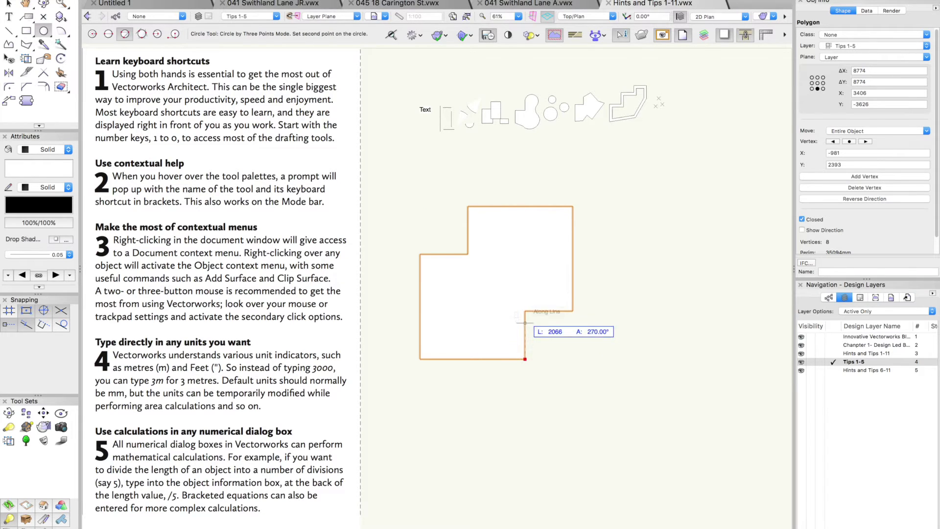
left_click(479, 313)
left_click(483, 397)
- Clip the circle out of the outline to form a notch, then delete the circle
key("x")
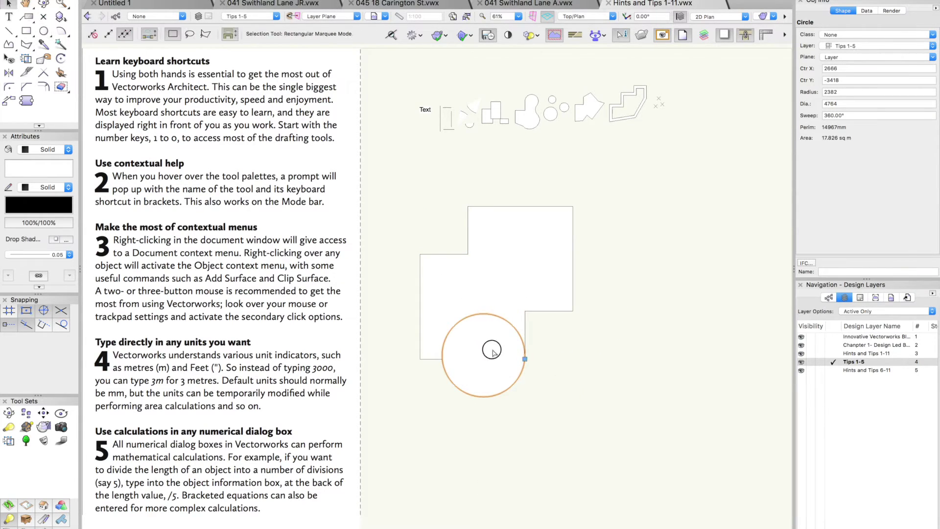
left_click(474, 298, "shift")
right_click(460, 292)
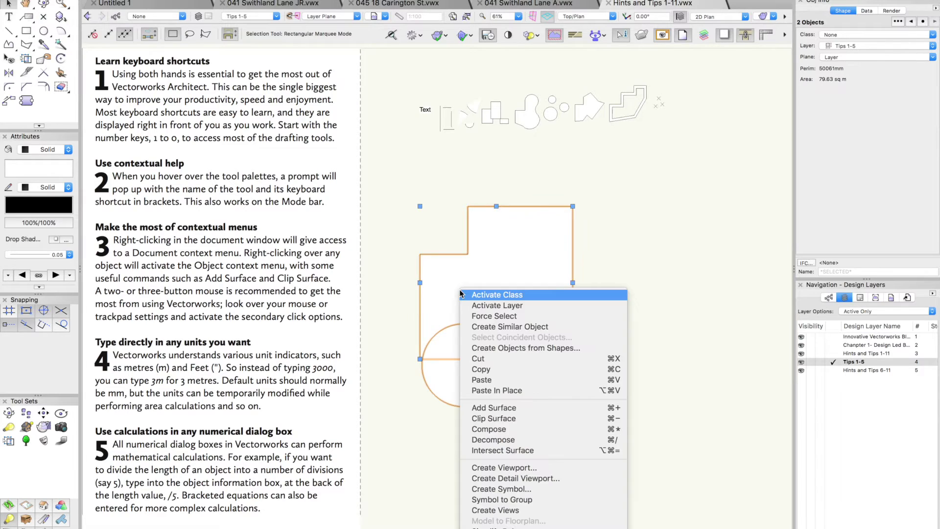
left_click(489, 418)
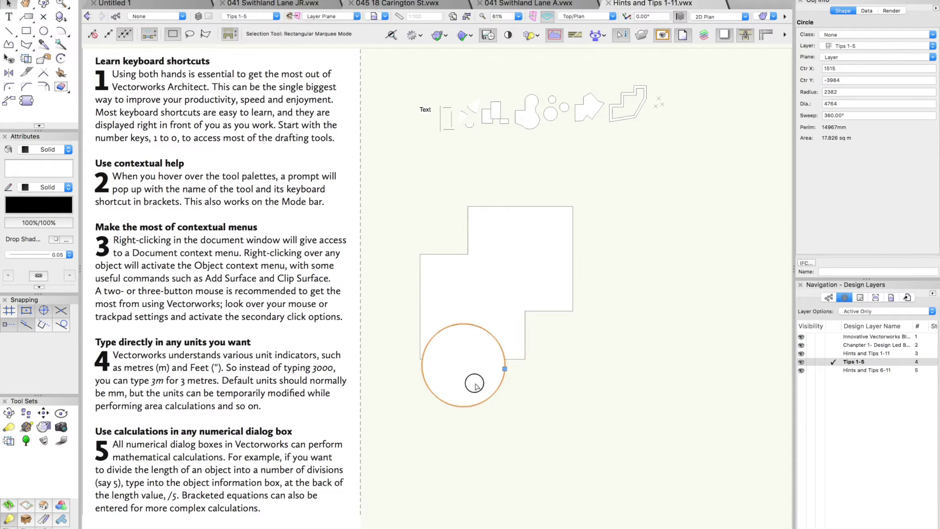
left_click_drag(474, 383, 456, 456)
key("Delete")
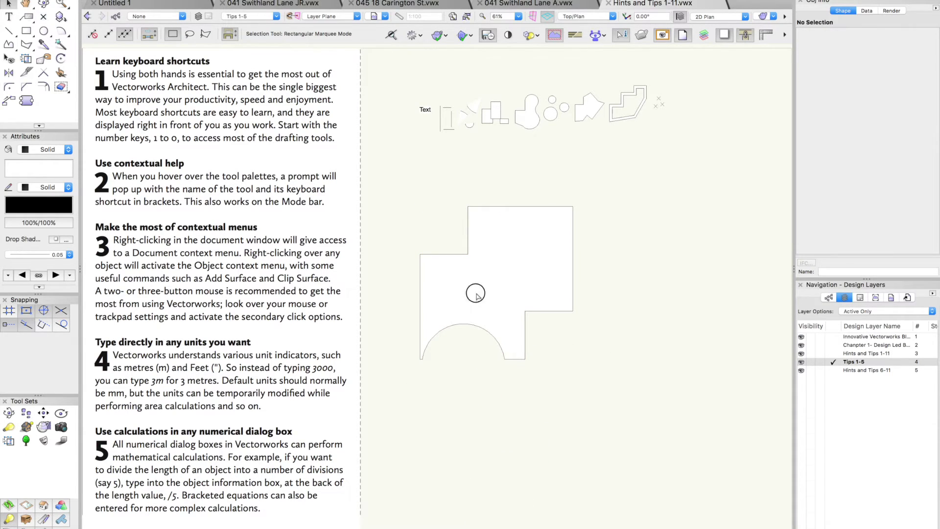
- Decompose the notched outline into separate segments and remove their fill
left_click(476, 294)
right_click(475, 285)
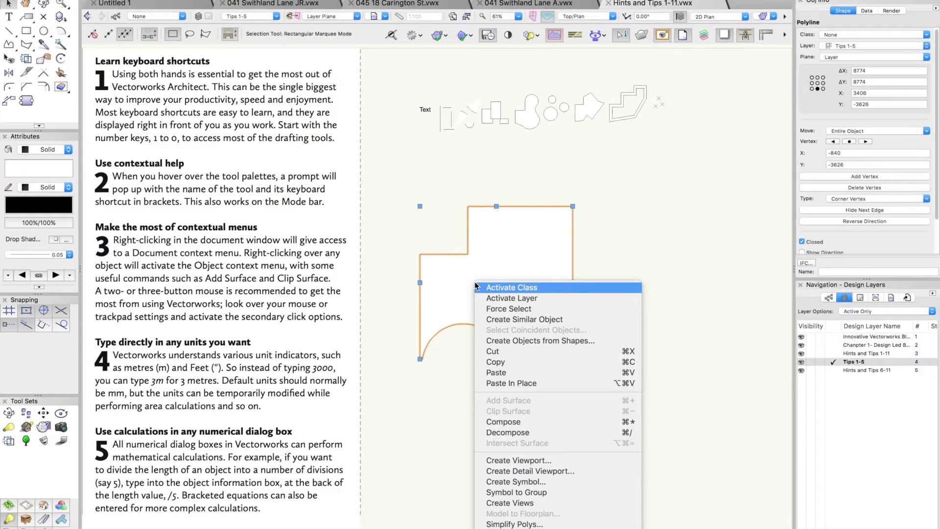
left_click(512, 432)
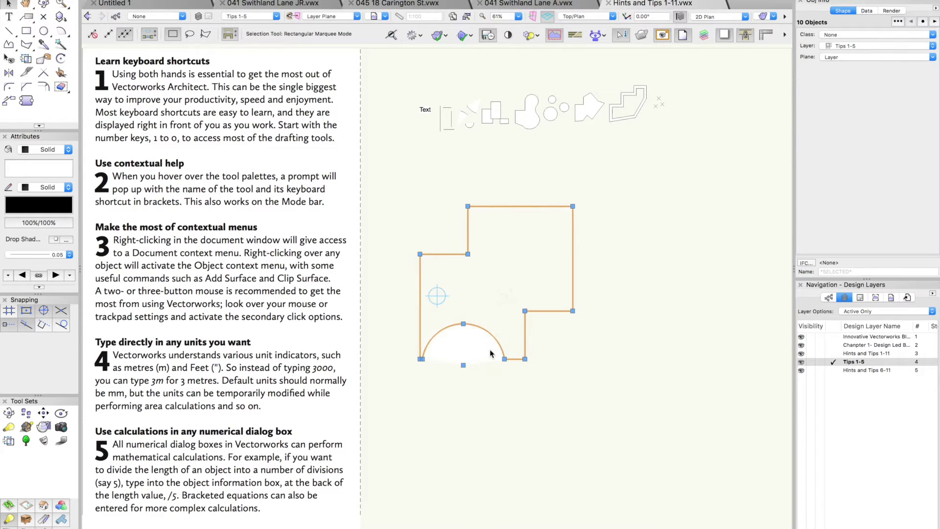
left_click(64, 149)
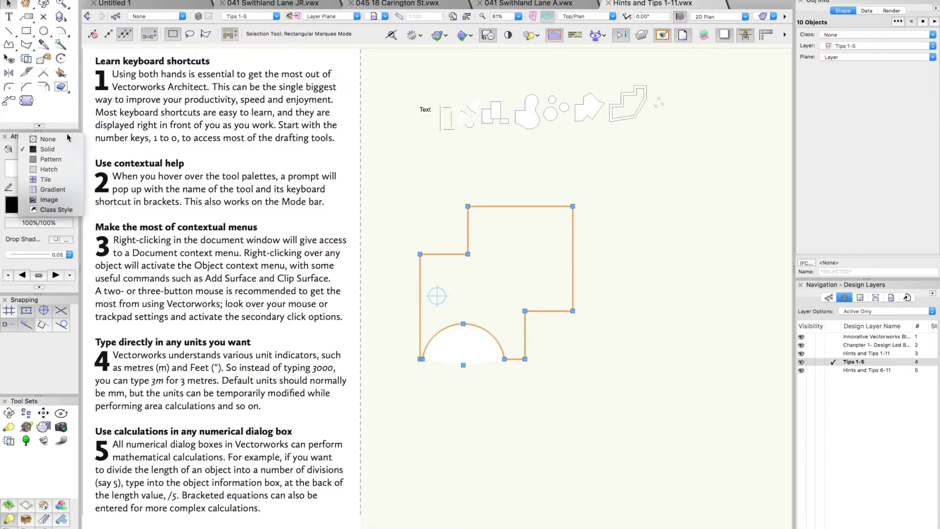
left_click(67, 138)
left_click(500, 199)
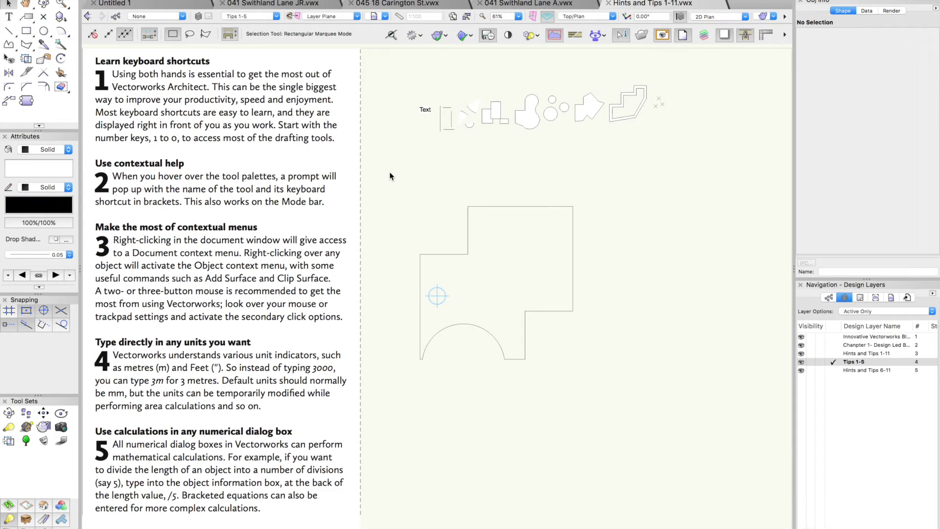
- Angle the left edge into a top diagonal and trim off the leftover portion
left_click(468, 223)
left_click_drag(468, 254, 441, 254)
key("alt+t")
left_click(454, 254)
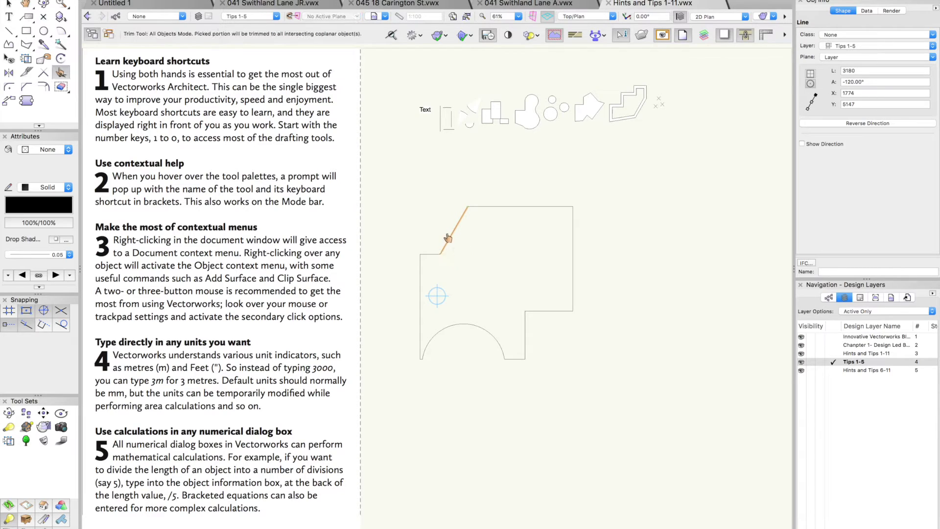
- Compose all the outline pieces into one closed polyline
left_click(9, 4)
left_click_drag(392, 167, 562, 348)
right_click(492, 220)
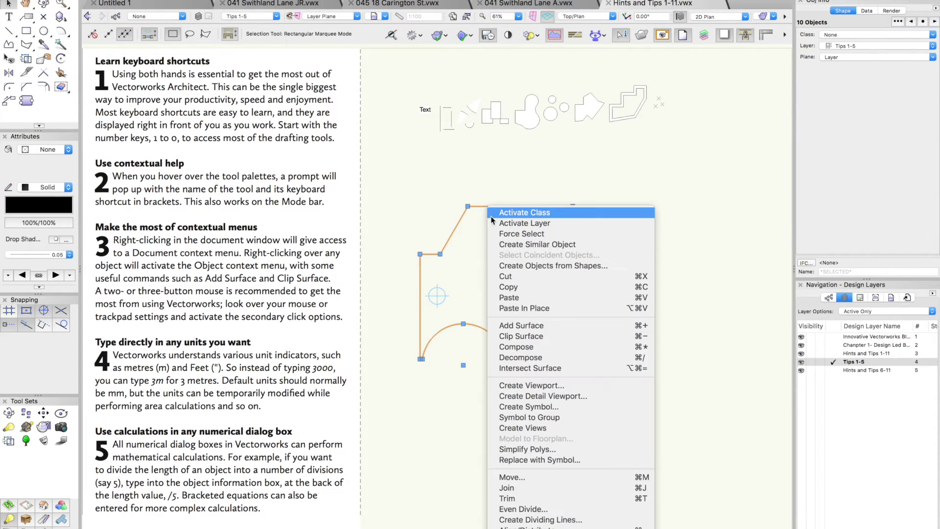
left_click(537, 358)
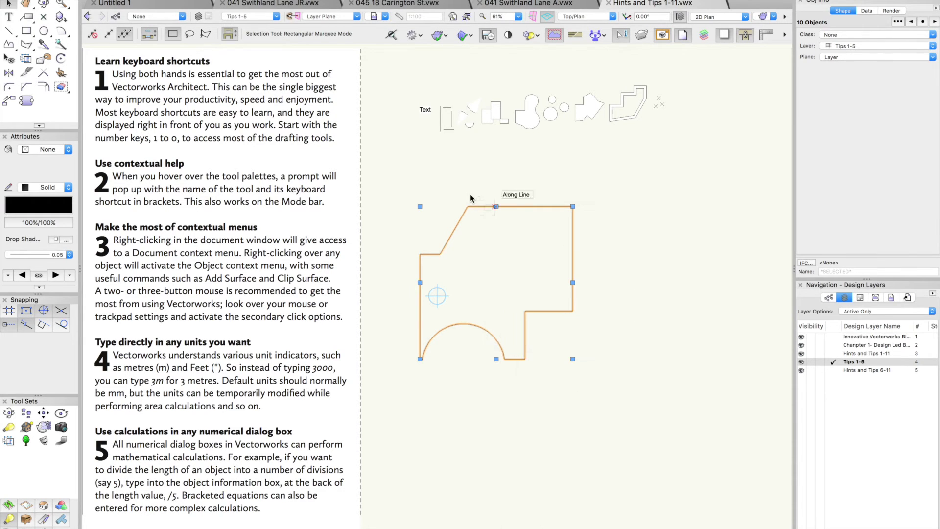
left_click(49, 149)
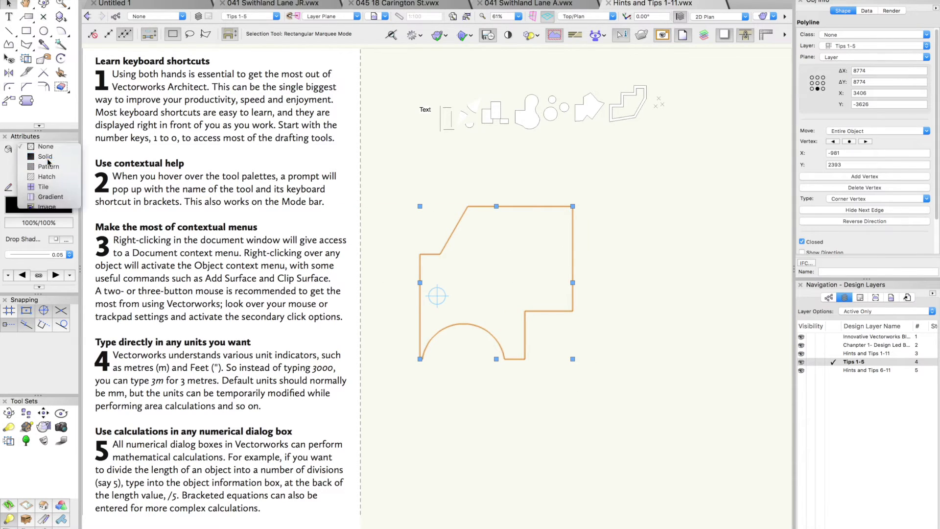
- Fill the polyline solid pale yellow and nudge it slightly up and left
left_click(41, 159)
left_click(41, 171)
left_click(25, 282)
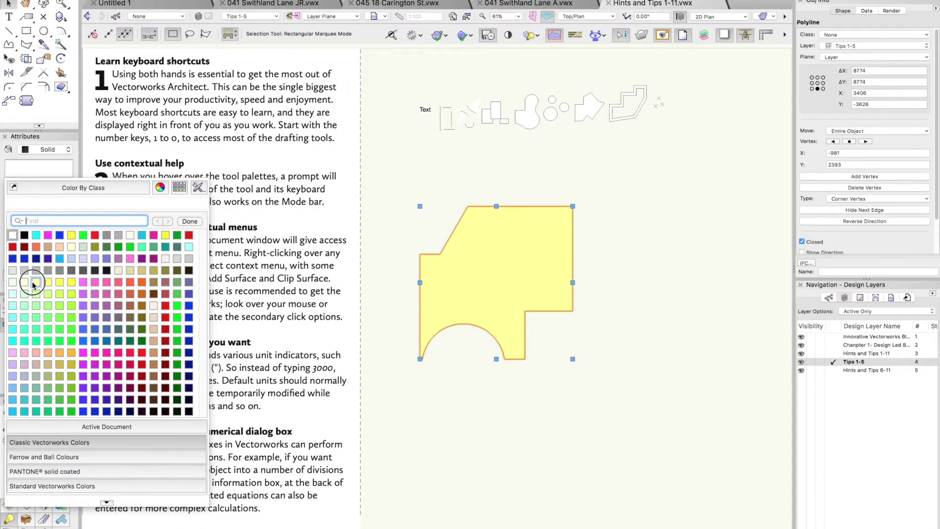
left_click_drag(480, 252, 465, 228)
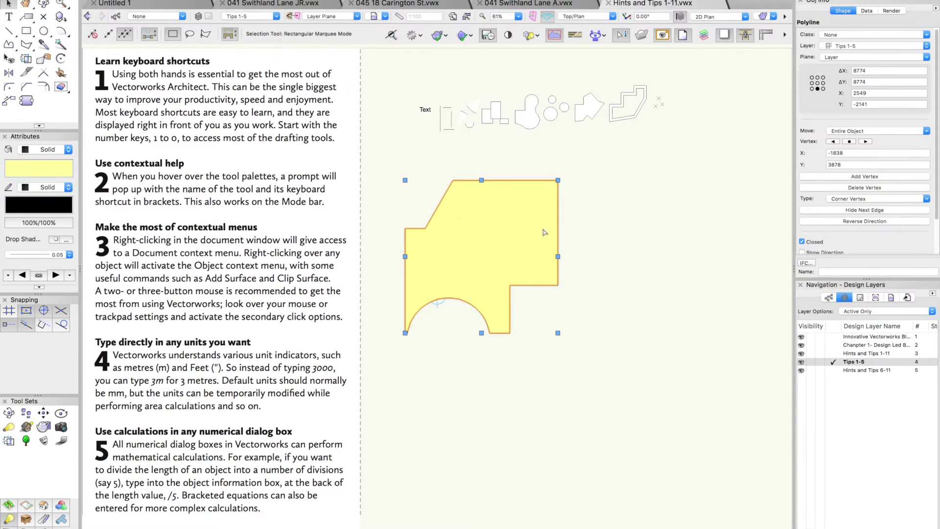
- Browse the shape's context menu, zoom on the paragraph 4 text and back, then deselect
right_click(509, 220)
scroll(547, 352, "down", 2)
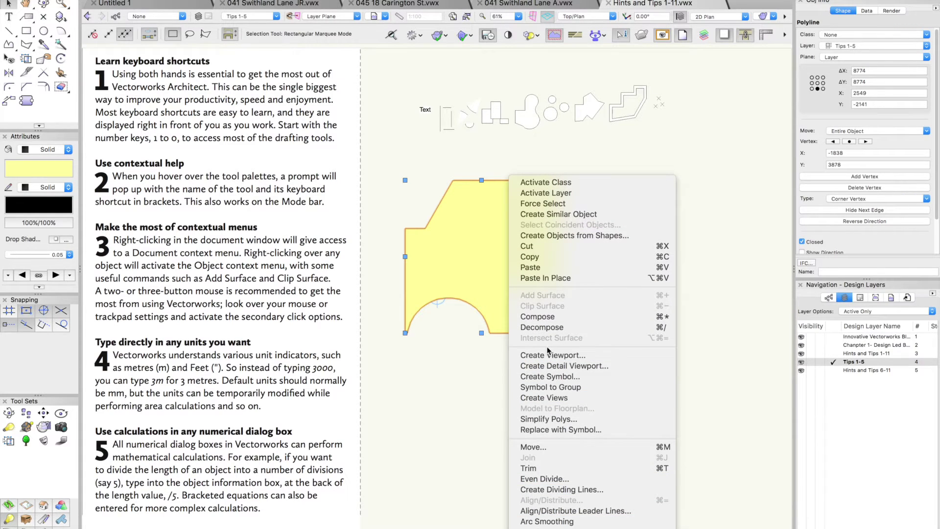
scroll(548, 350, "down", 8)
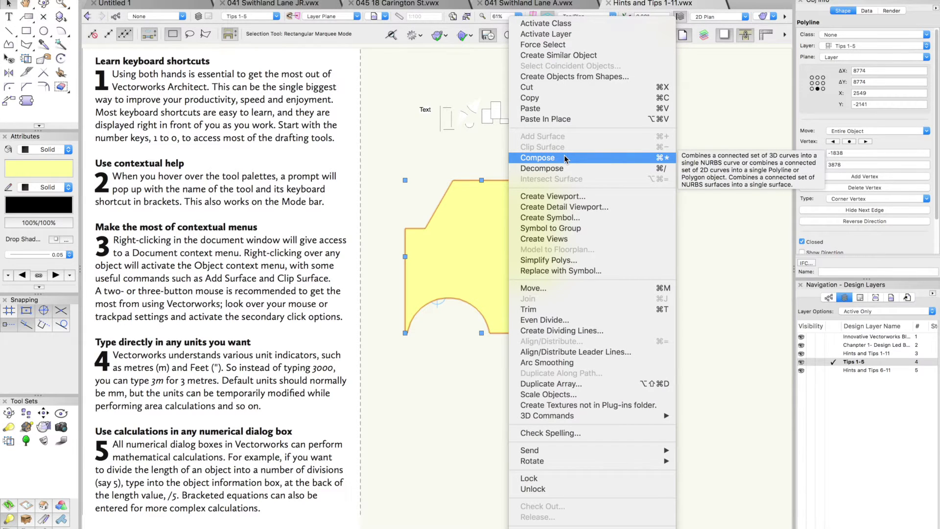
left_click(447, 151)
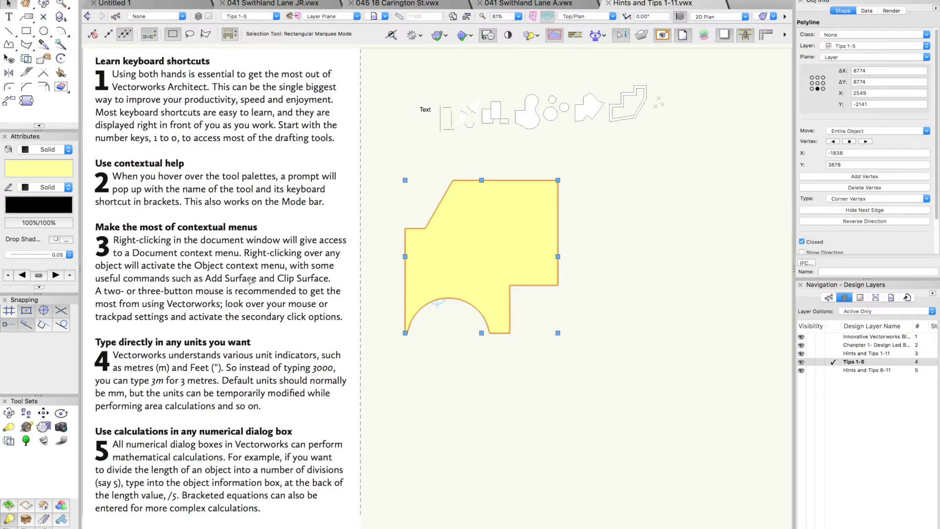
key("c")
left_click_drag(85, 323, 337, 432)
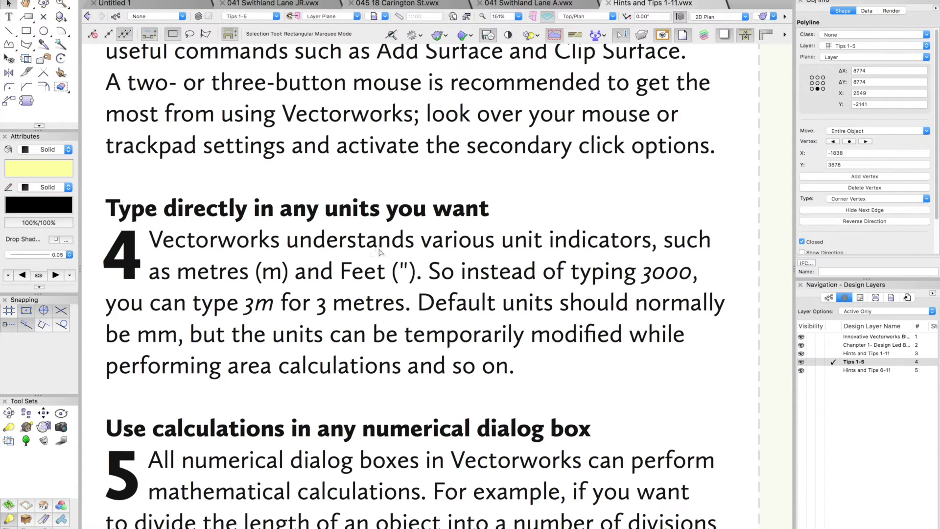
key("super+5")
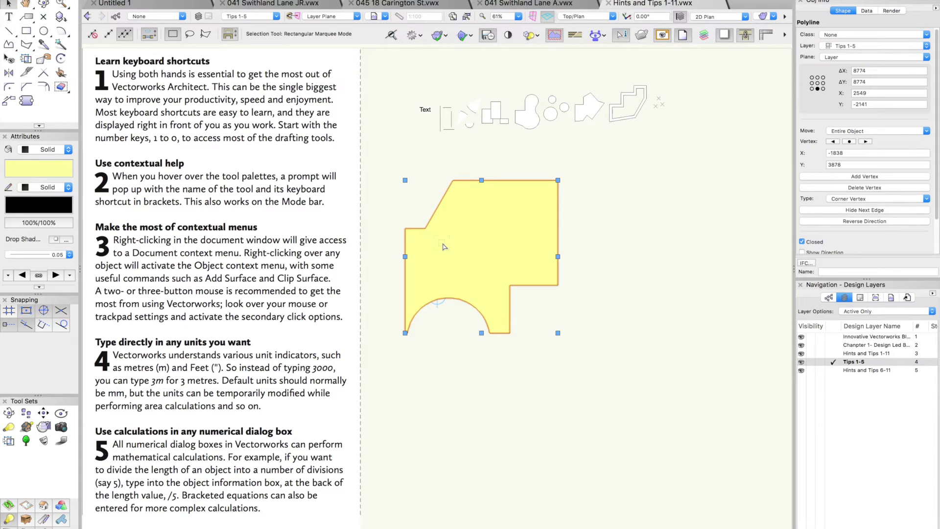
left_click(609, 194)
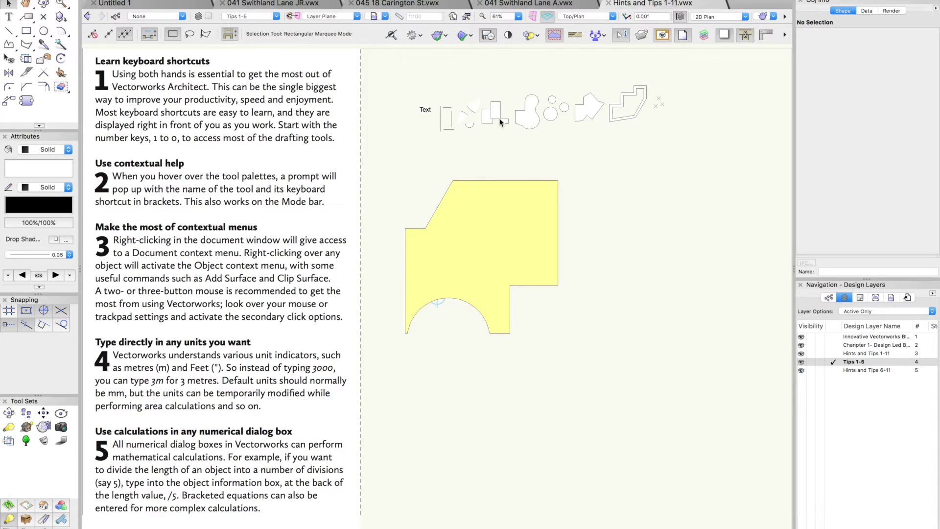
- Set the Data Bar entry option and the double-escape group exit option in the gear menu
left_click(420, 36)
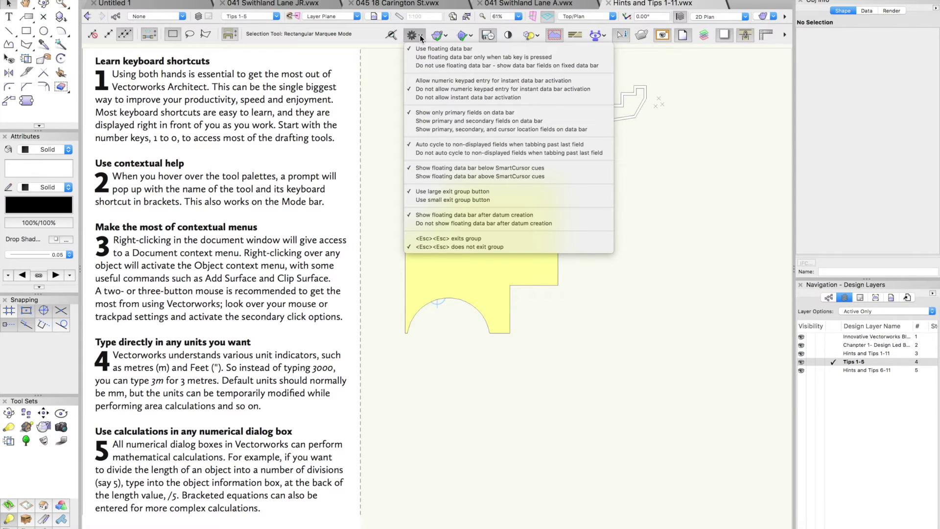
left_click(434, 82)
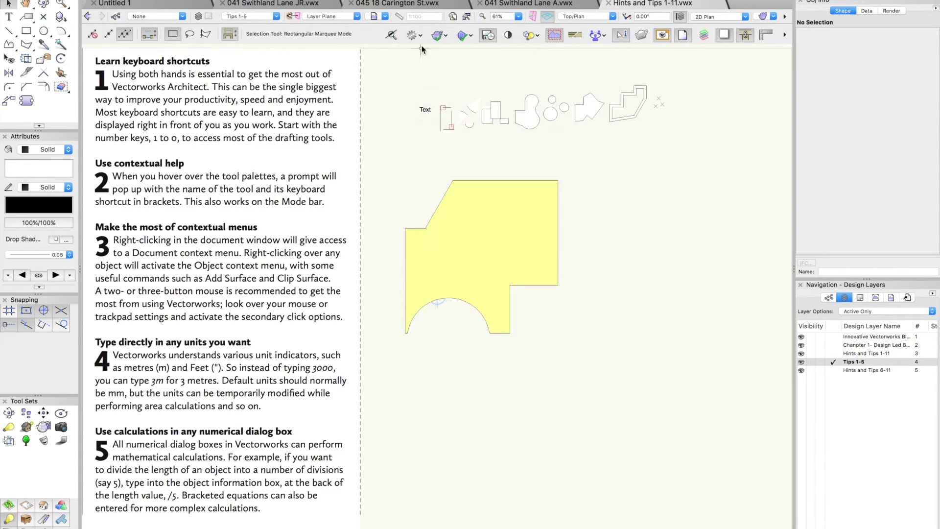
left_click(416, 34)
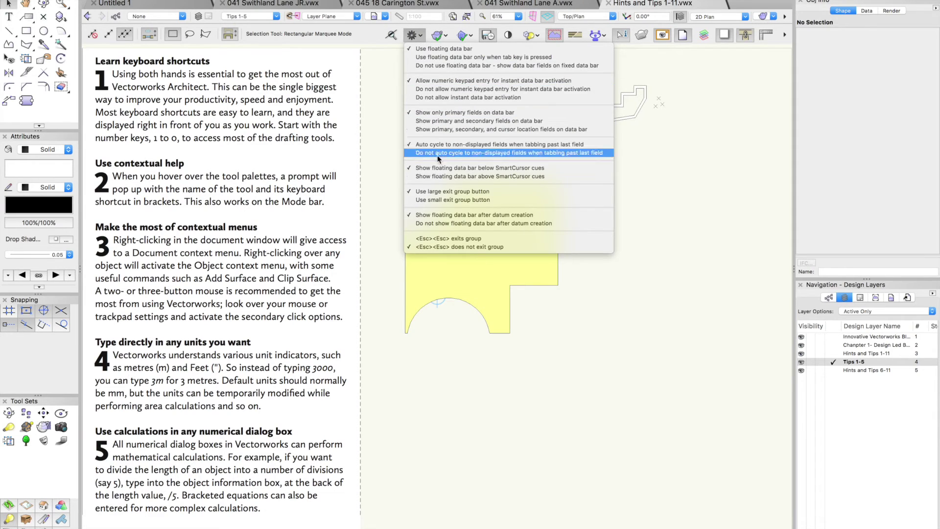
left_click(457, 239)
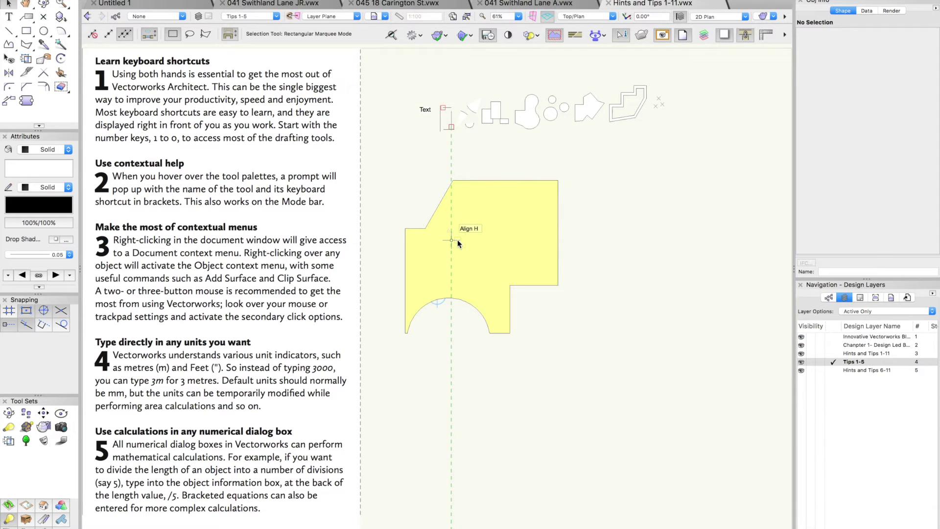
- Select the yellow notched shape and delete it
left_click(478, 233)
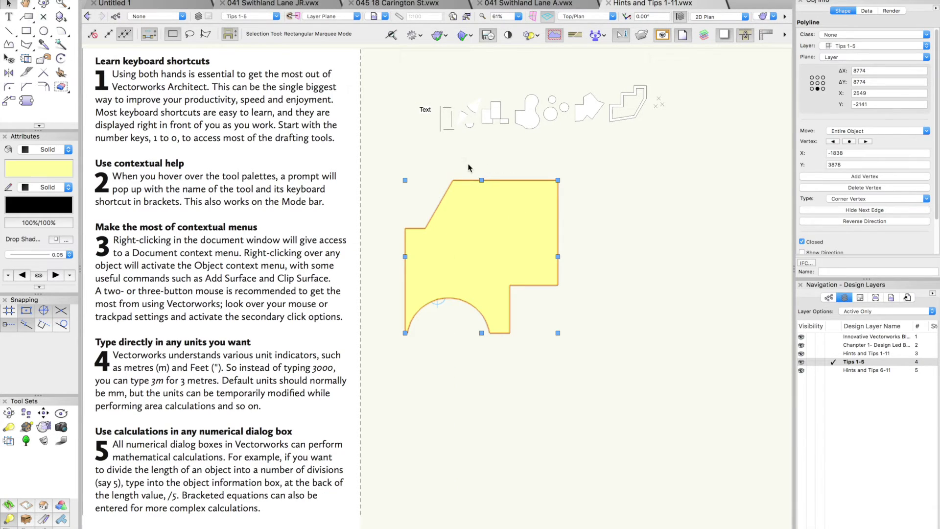
left_click(404, 149)
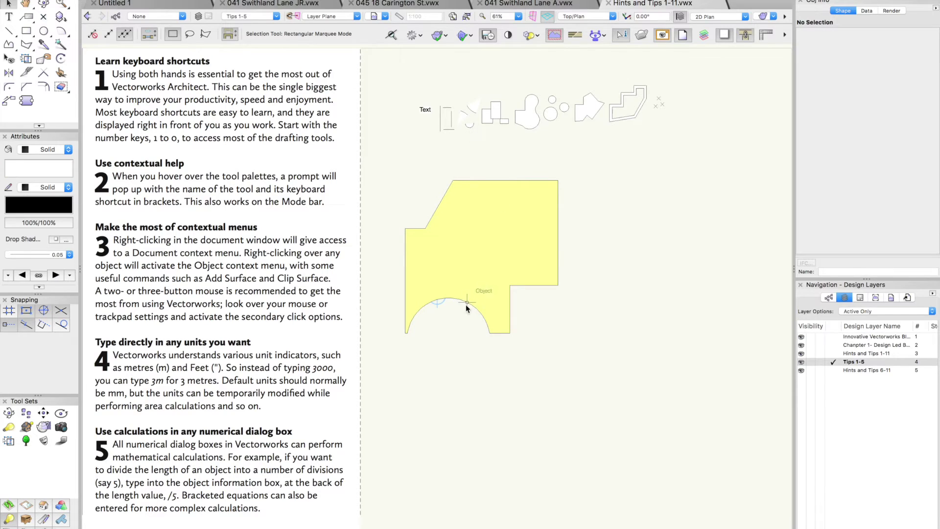
left_click(483, 255)
key("Delete")
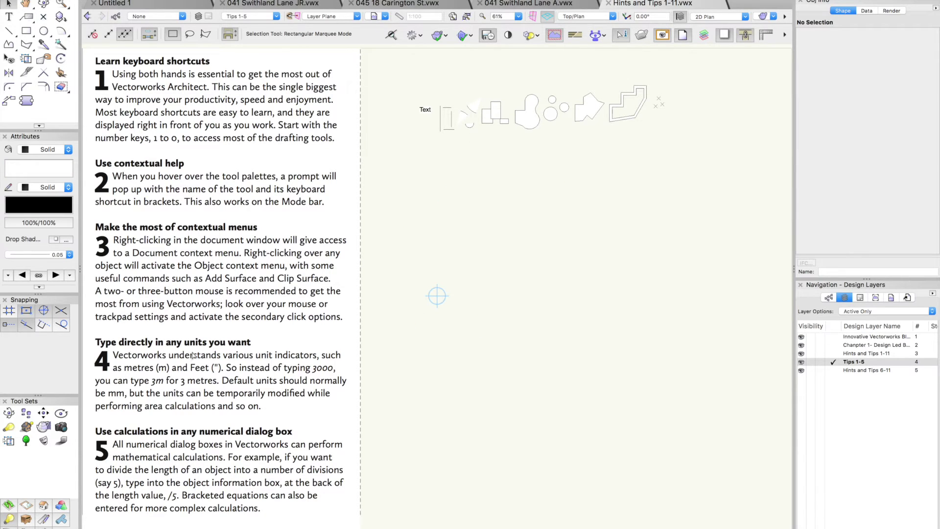
- Draw a 4000 mm wide, 3724 high rectangle below the sample shapes
key("4")
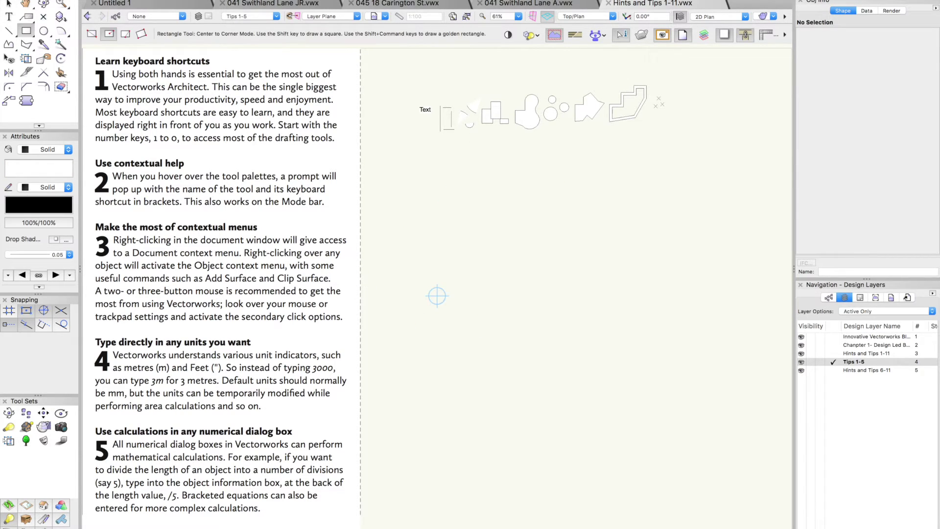
left_click(404, 196)
key("u")
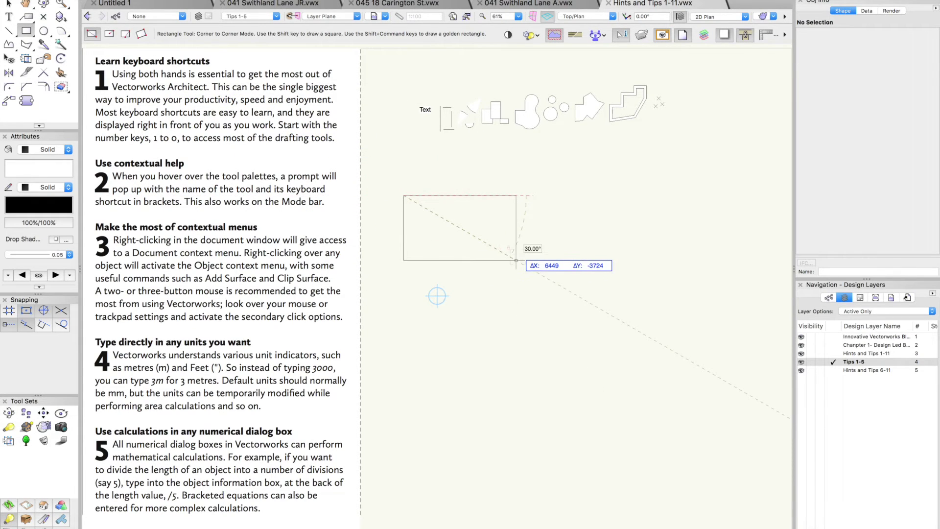
key("Tab")
type("4000")
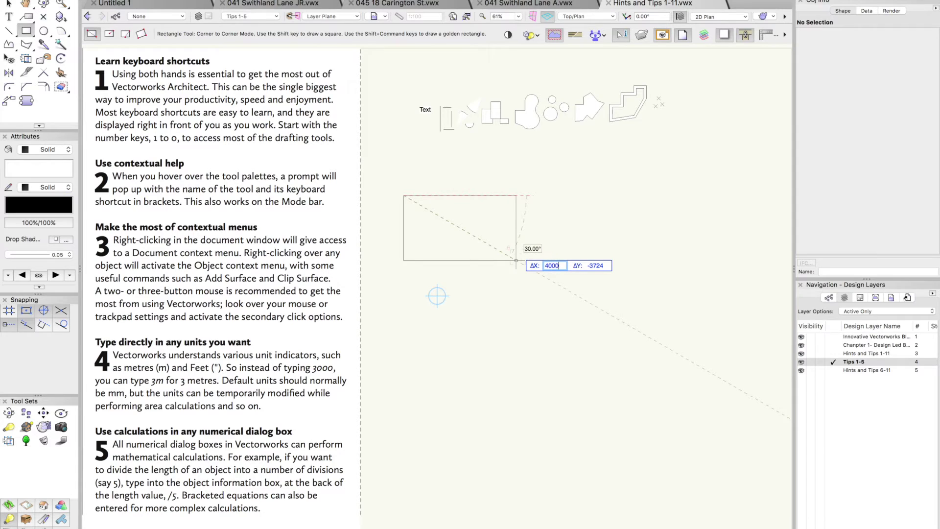
key("Return")
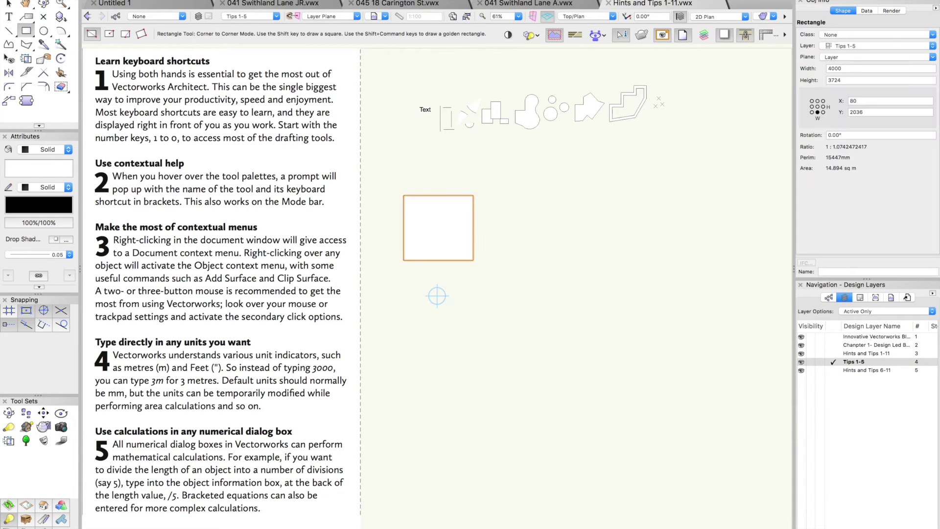
- Draw a second 4m wide, 3660 high rectangle below the first
left_click(402, 279)
key("Tab")
type("4m")
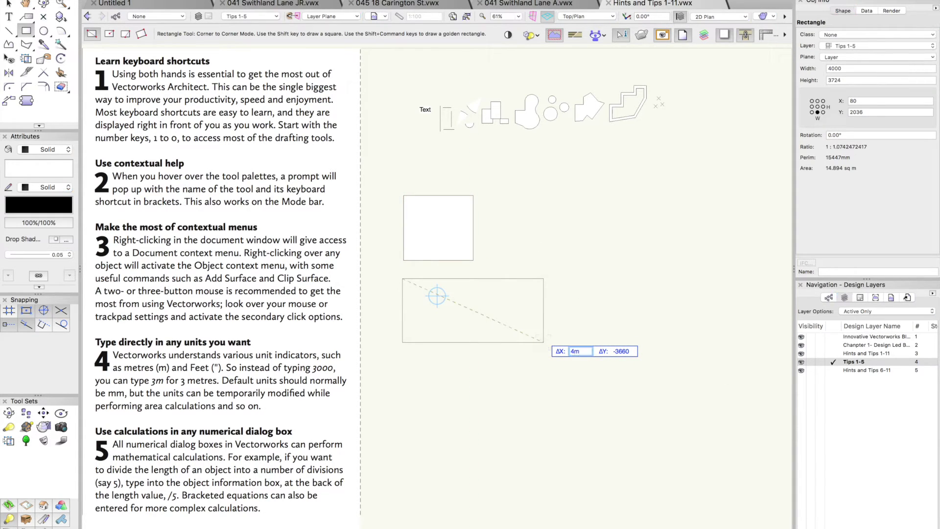
key("Tab")
key("Return")
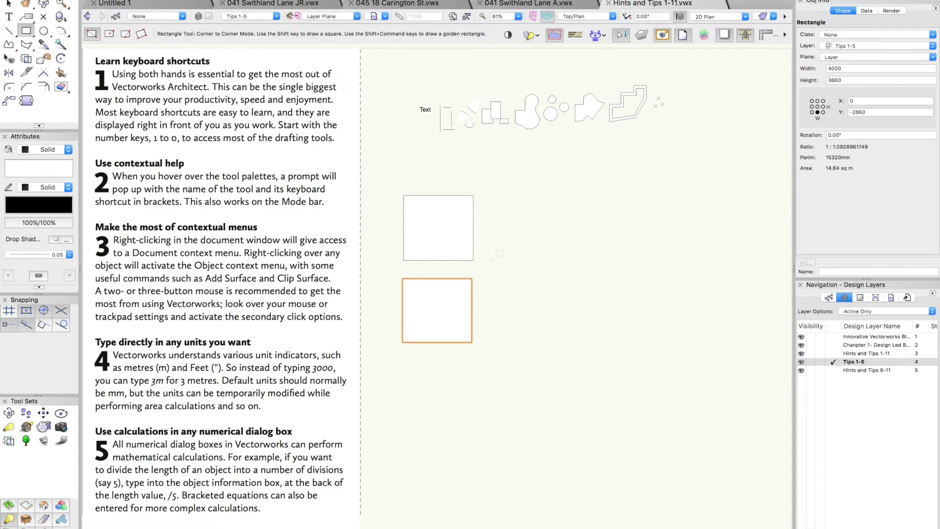
key("1")
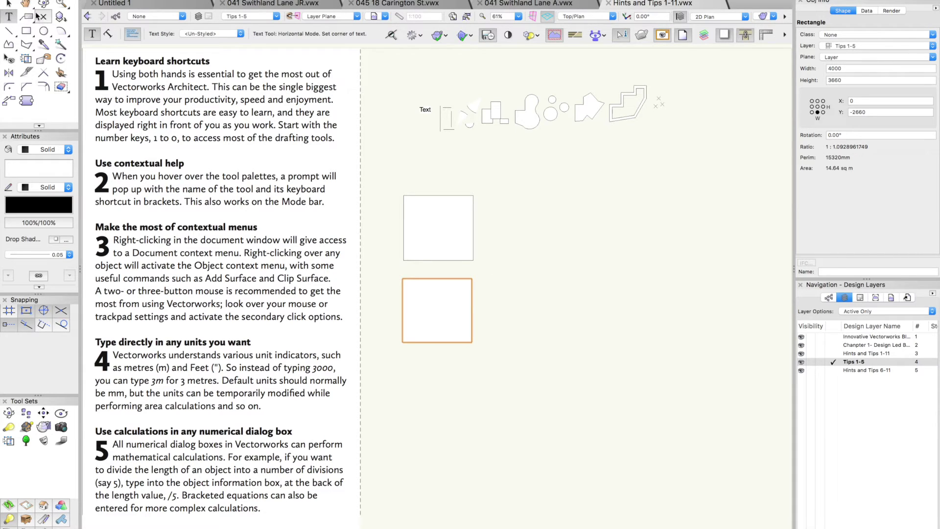
- Draw a 3200 mm horizontal line to the right of the rectangles
key("2")
left_click(499, 267)
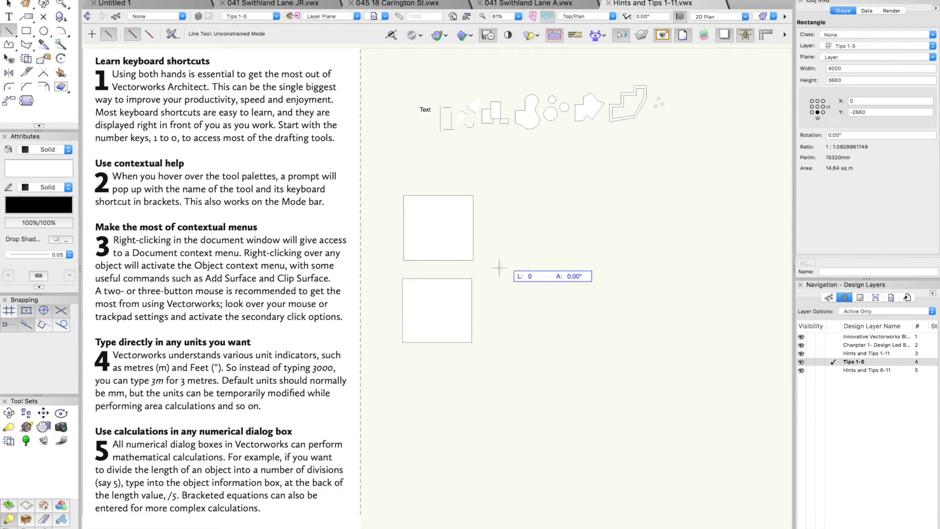
key("Tab")
type("10")
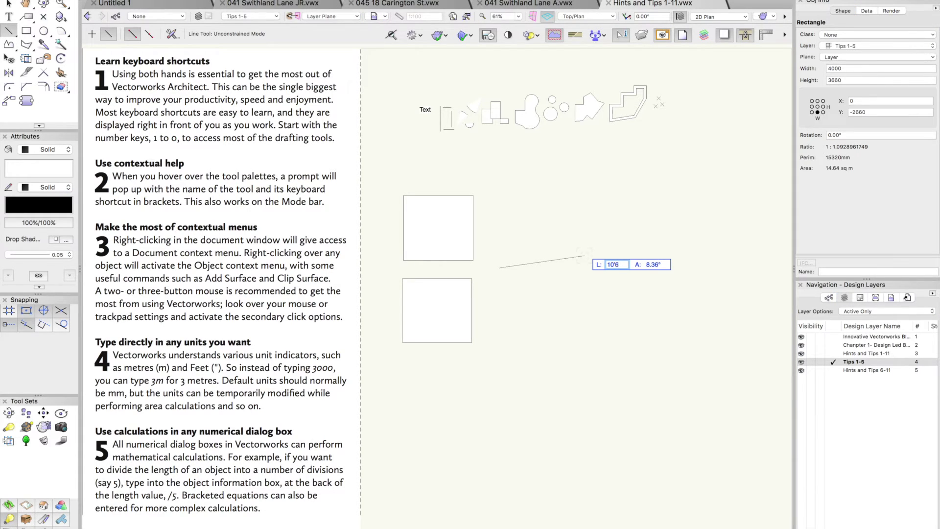
key("Tab")
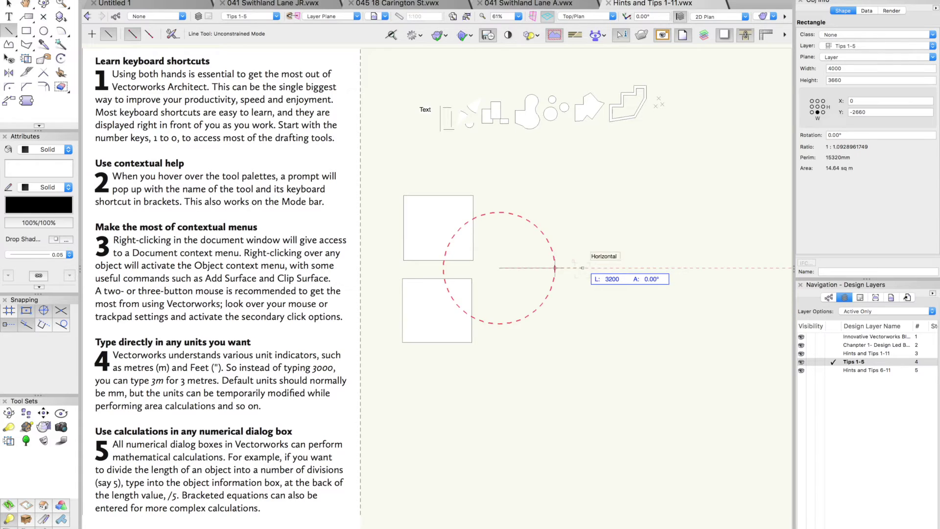
left_click(576, 271)
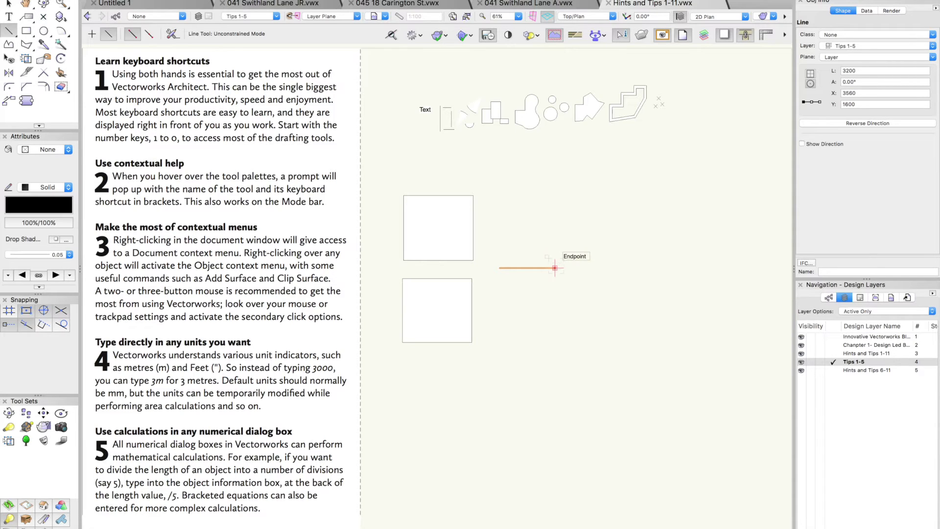
- Draw a 10000 mm line at 60° from the horizontal line's endpoint
left_click(555, 268)
left_click(555, 268)
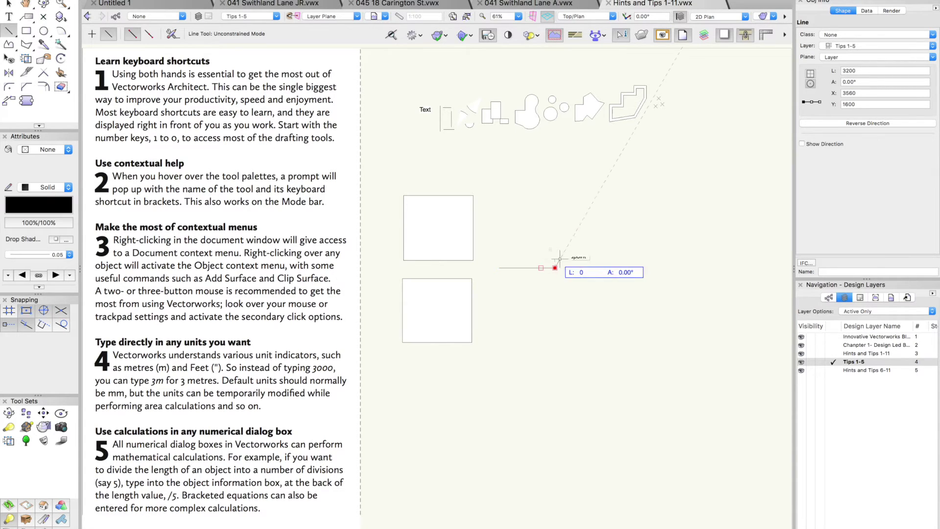
key("Tab")
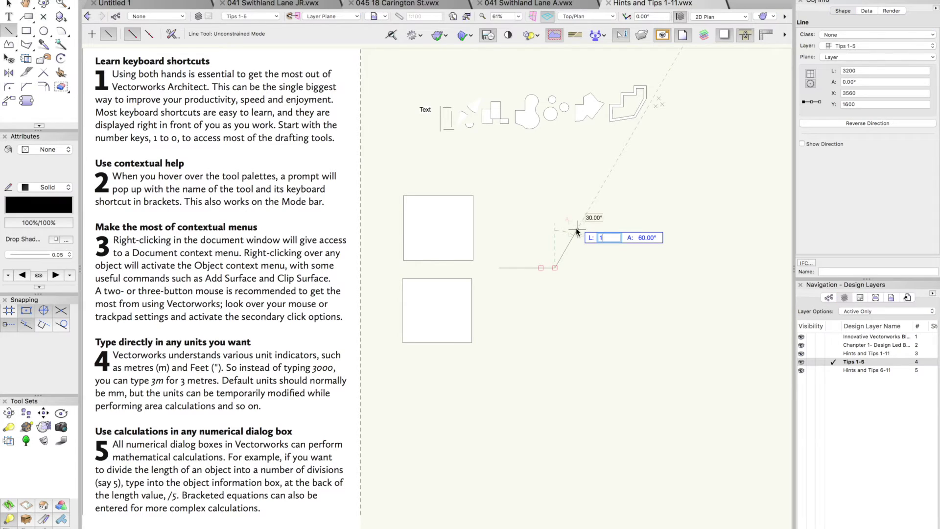
type("10000")
key("Return")
left_click(641, 117)
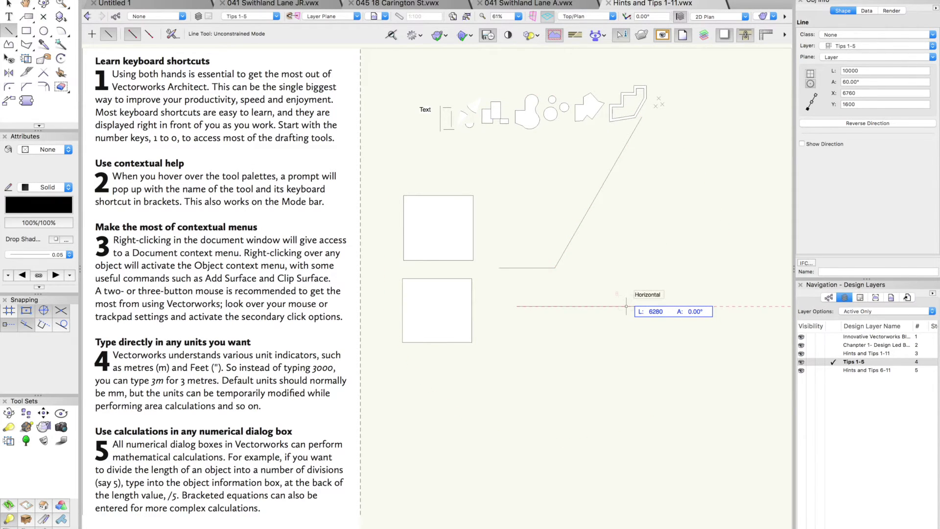
- Add another horizontal line with length entered as 10'6, then deselect it
key("Tab")
type("10'6")
key("Return")
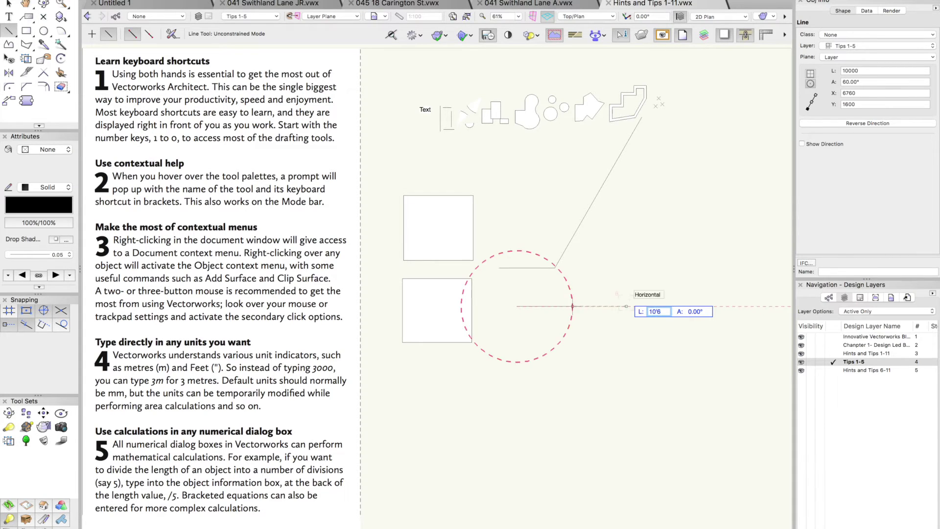
left_click(626, 306)
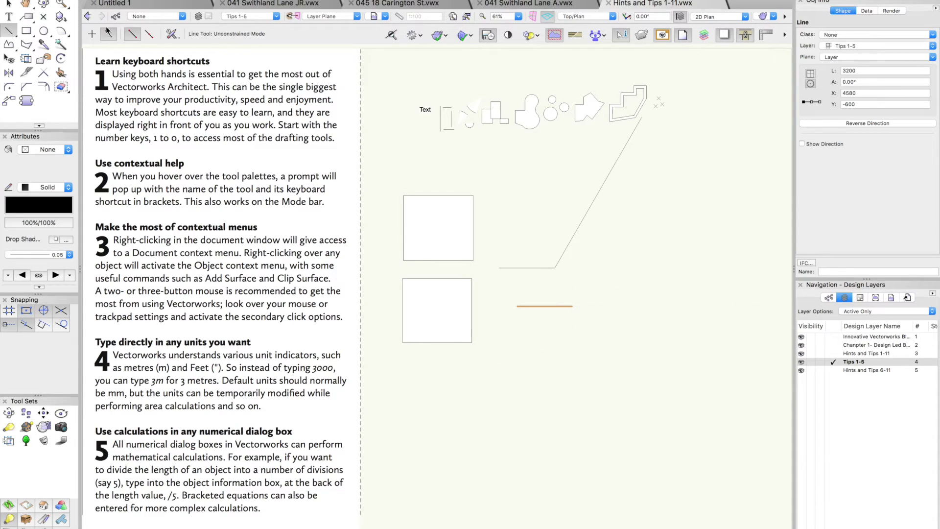
left_click(8, 4)
left_click(513, 395)
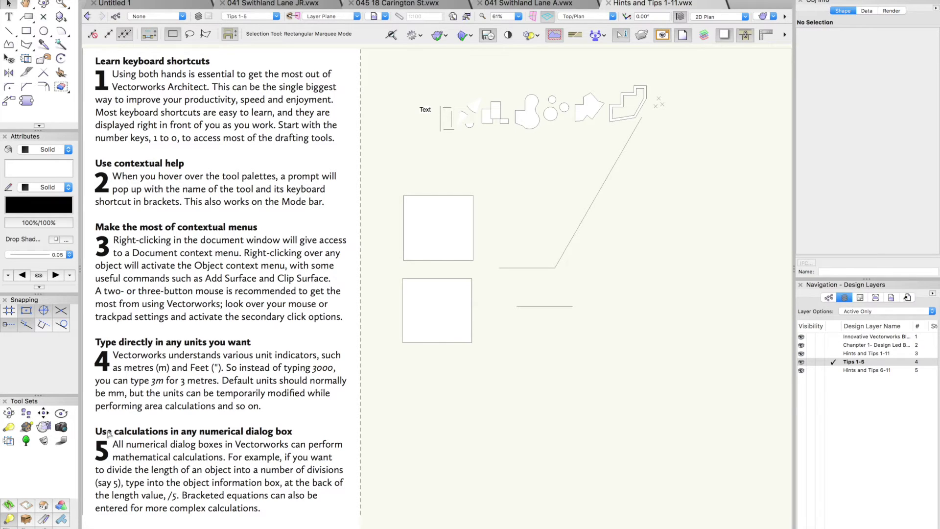
- Zoom in to read the tip 5 text, then return to the wider view
key("c")
left_click_drag(89, 420, 352, 520)
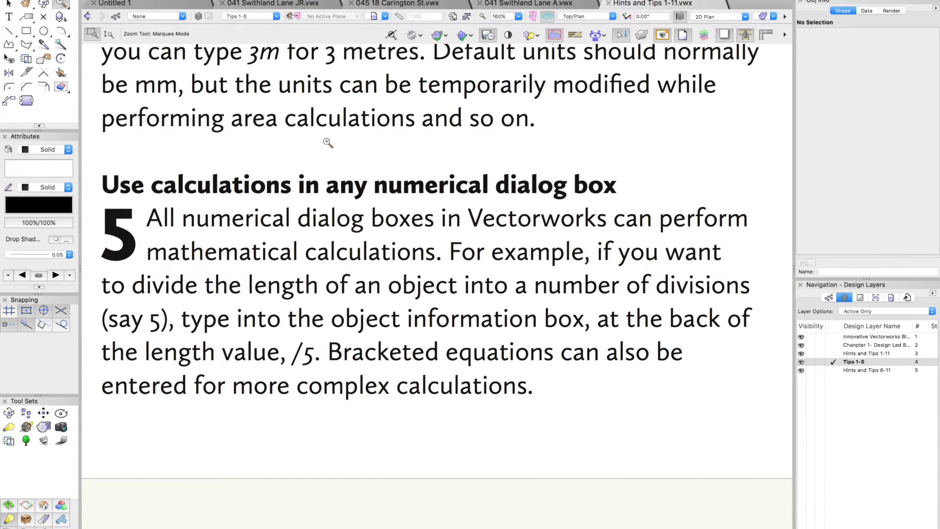
key("super+6")
key("x")
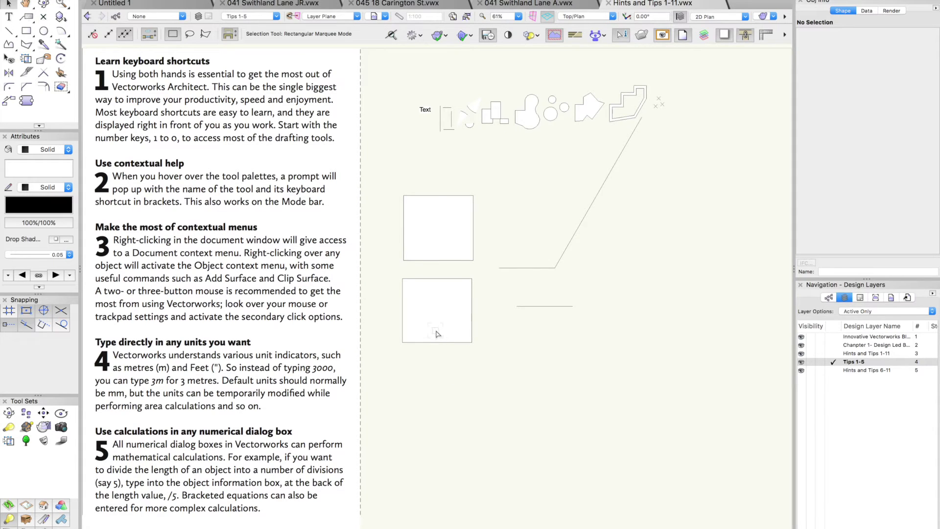
- Widen the lower square to about 8920 and move it up slightly
left_click_drag(428, 327, 558, 440)
middle_click_drag(501, 445, 507, 346)
scroll(508, 346, "up", 3)
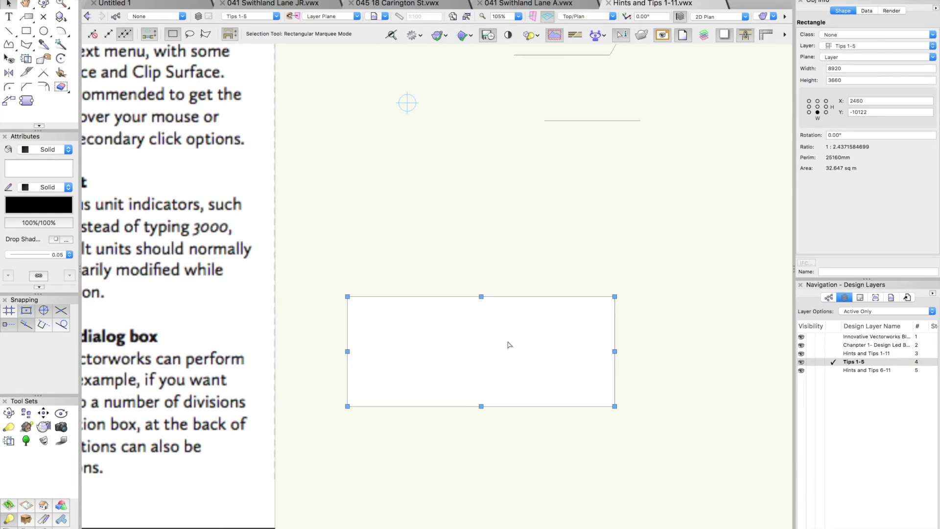
left_click_drag(451, 337, 432, 255)
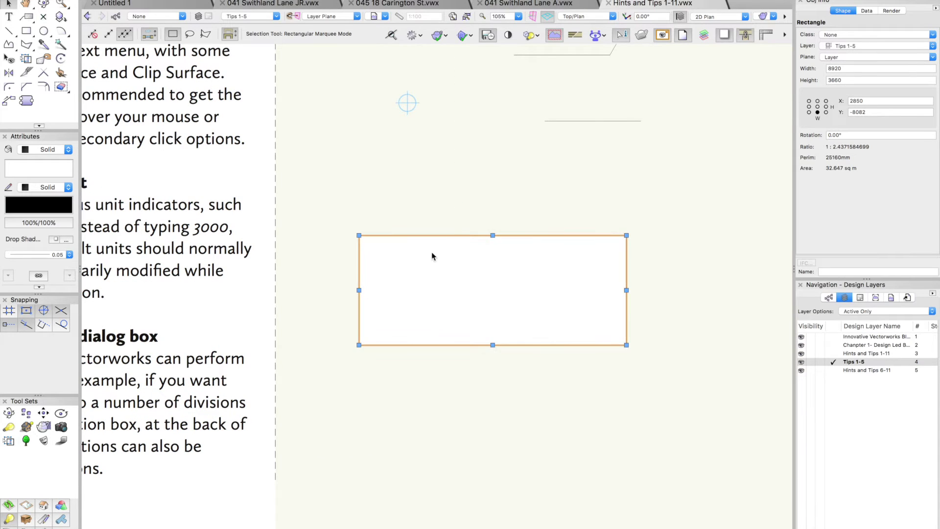
- Enter calculated widths in Object Info: 9m, then /5 to 1800, then *5
left_click(858, 69)
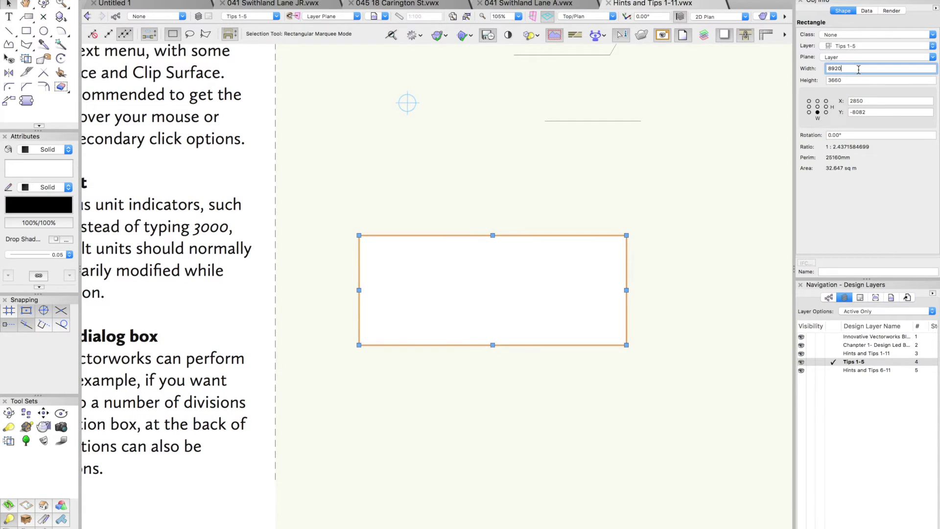
double_click(858, 69)
type("9m")
key("Return")
left_click(857, 68)
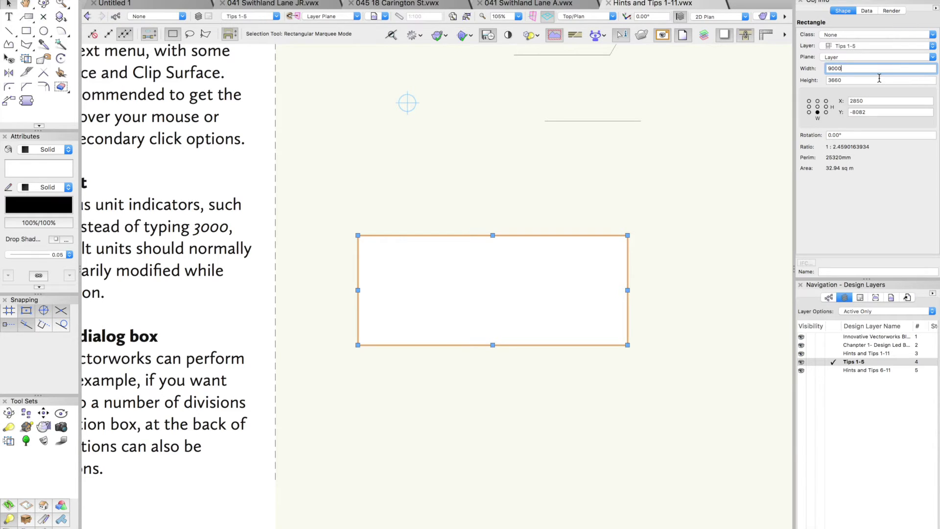
type("/5")
key("Return")
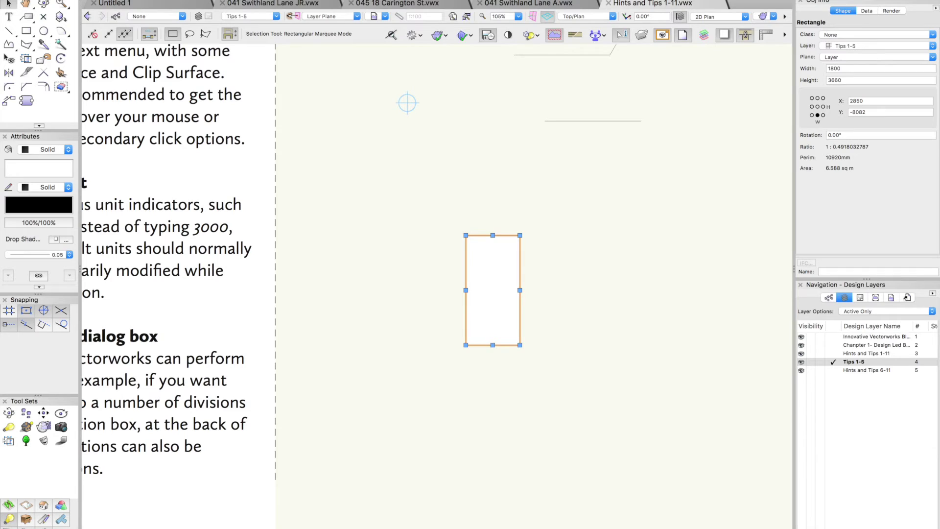
left_click(864, 69)
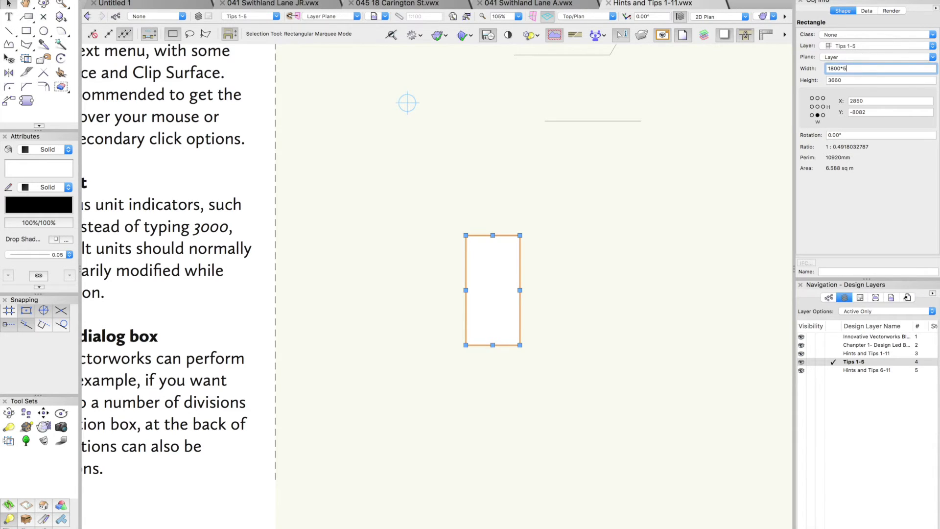
type("*5")
key("Return")
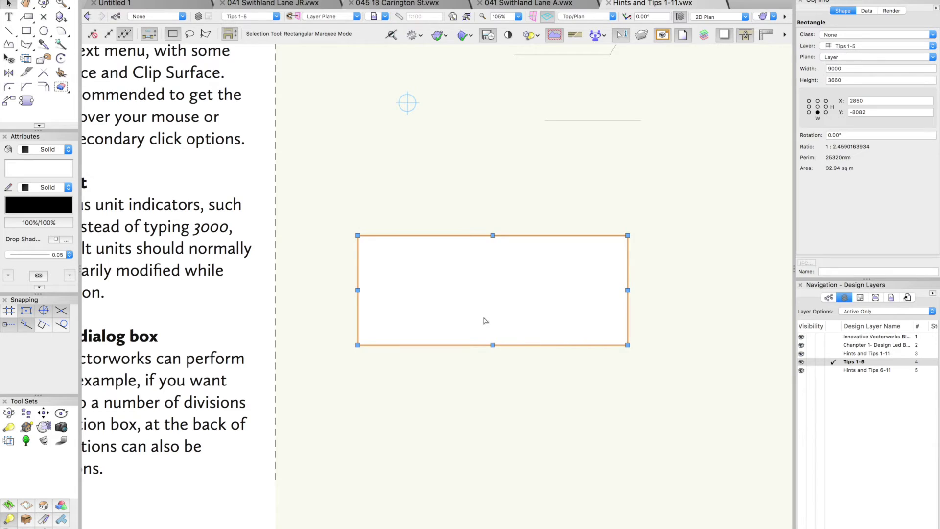
- Anchor at the top-left, divide the width by 5, then stretch the corner to 8870 × 5998
left_click(816, 106)
left_click(808, 101)
left_click(840, 69)
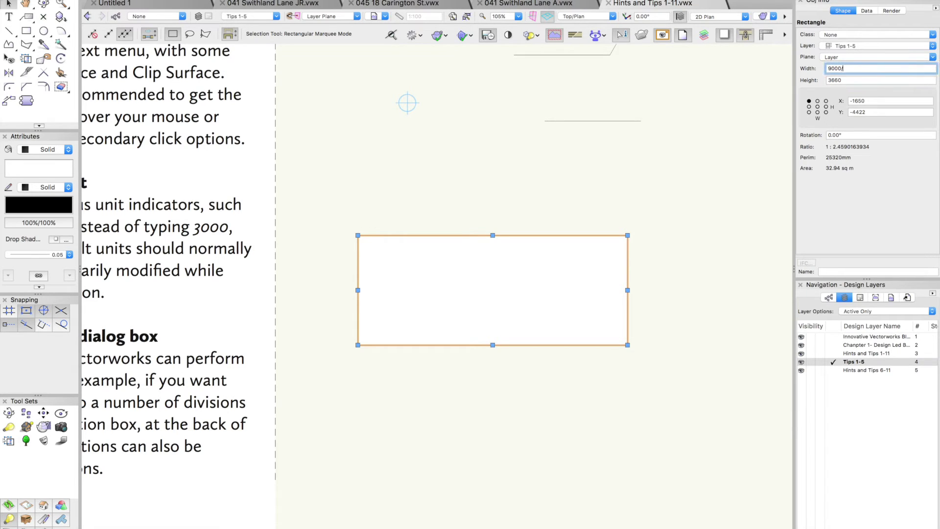
type("/5")
key("Return")
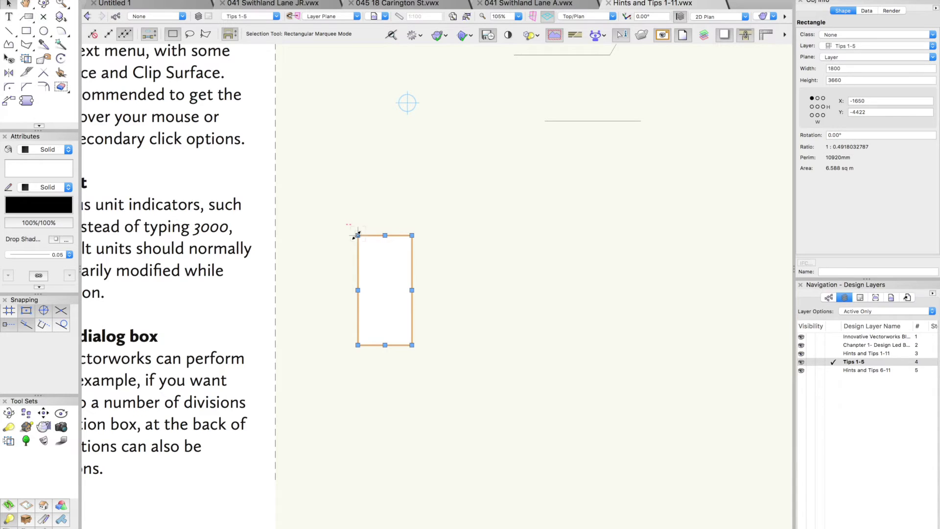
key("super+4")
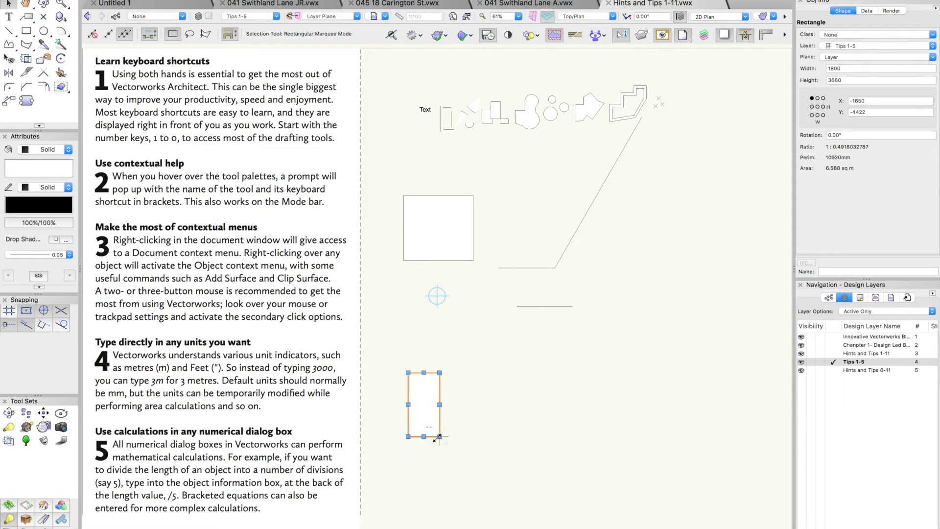
left_click_drag(440, 436, 562, 477)
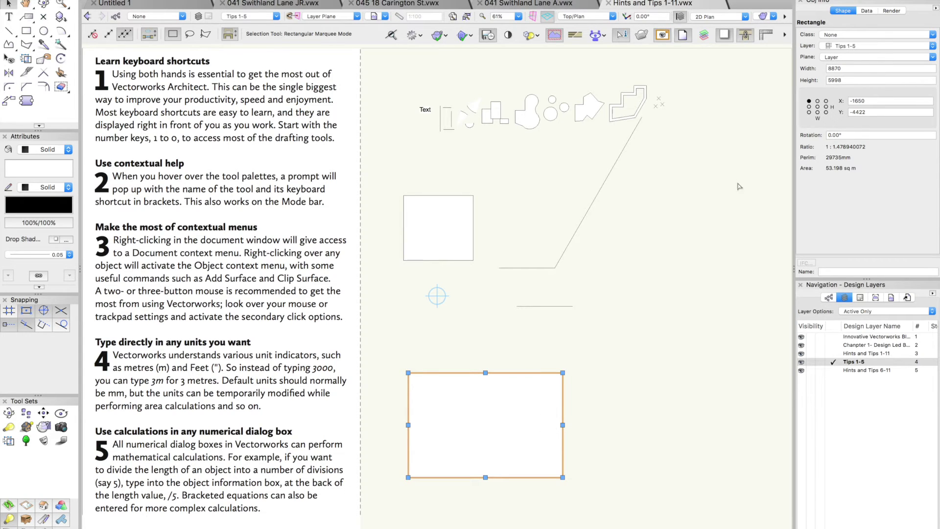
- Set the rectangle width to 6000 and move it up a bit
double_click(832, 69)
type("6")
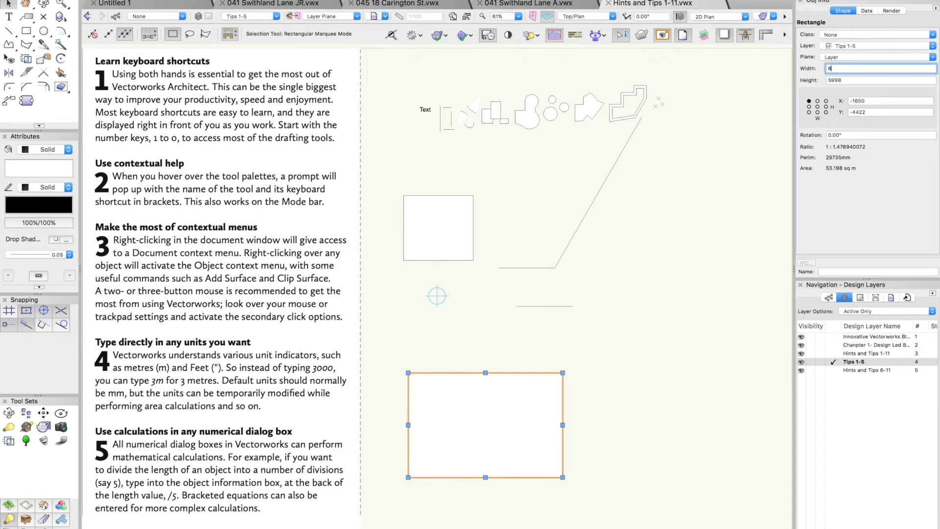
type("000")
key("Return")
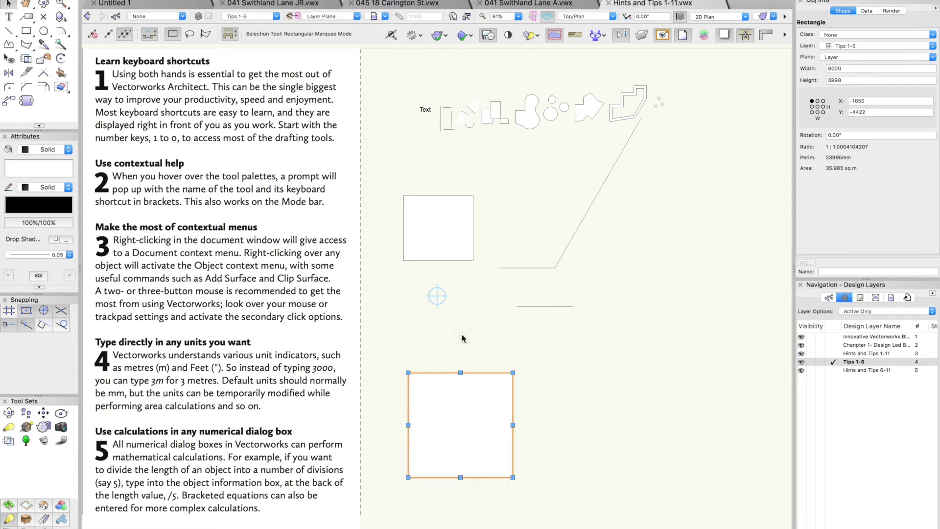
left_click(463, 337)
scroll(478, 294, "down", 5)
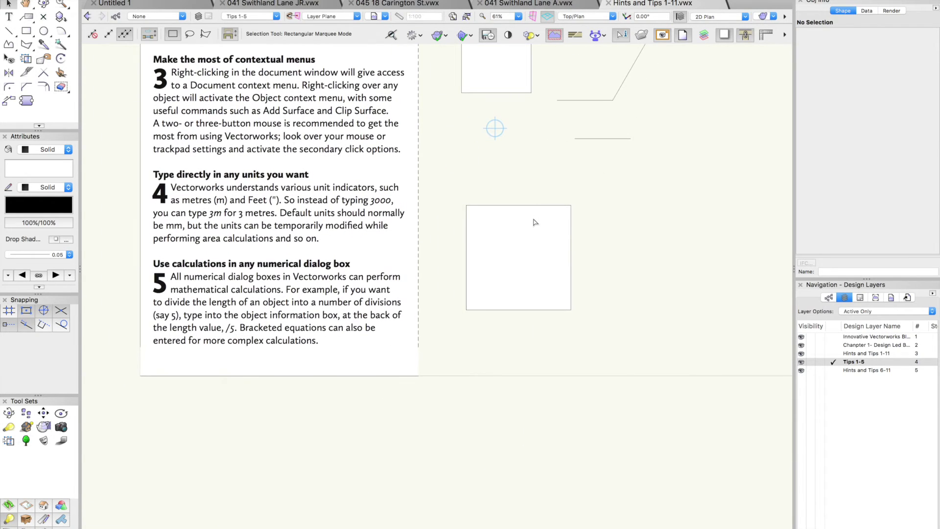
scroll(535, 222, "up", 3)
left_click(506, 227)
left_click_drag(520, 260, 531, 223)
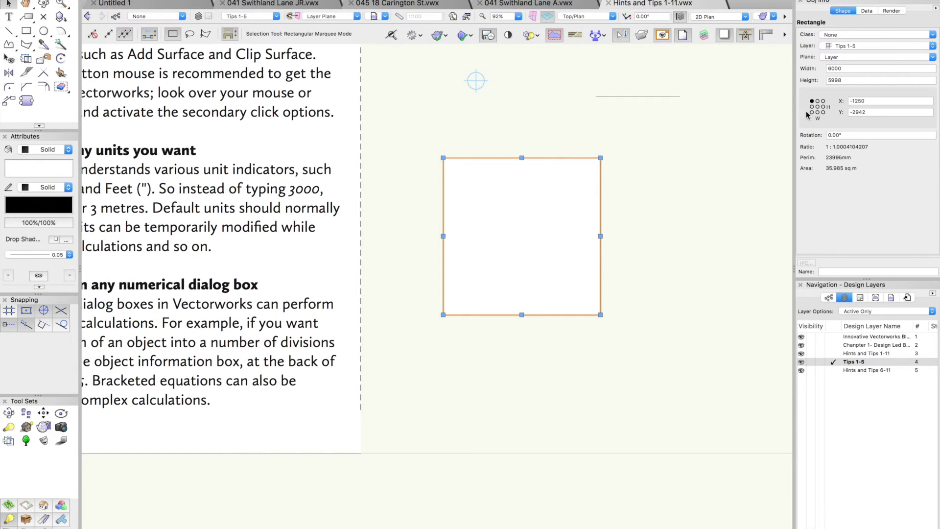
- Set the rectangle height to 27m/6, giving 4500
double_click(854, 80)
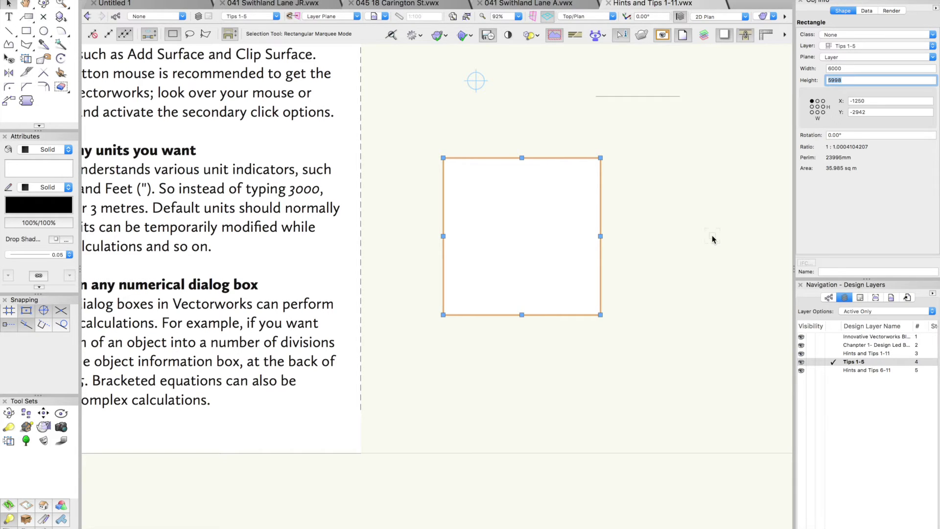
type("27m/6")
key("Return")
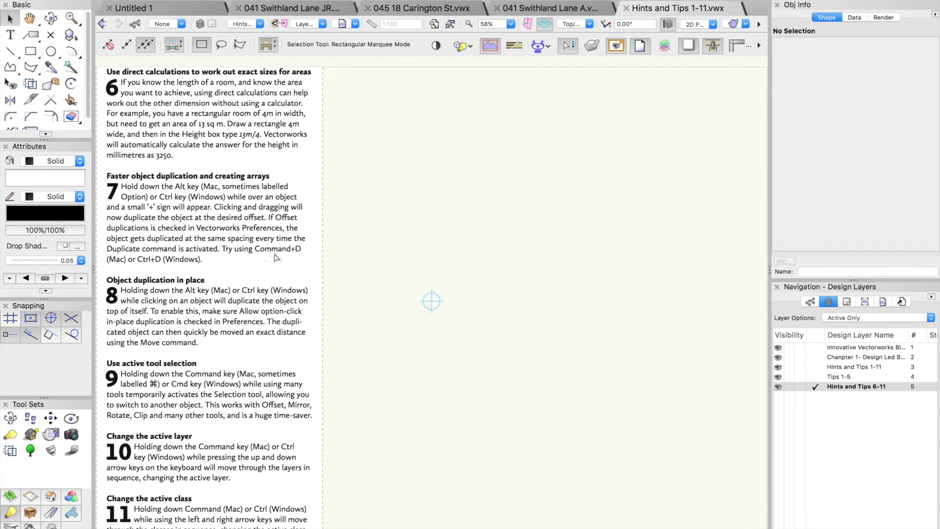
- Zoom in to read the tip 6 and tip 7 text, returning to the full view each time
key("c")
left_click_drag(97, 64, 326, 176)
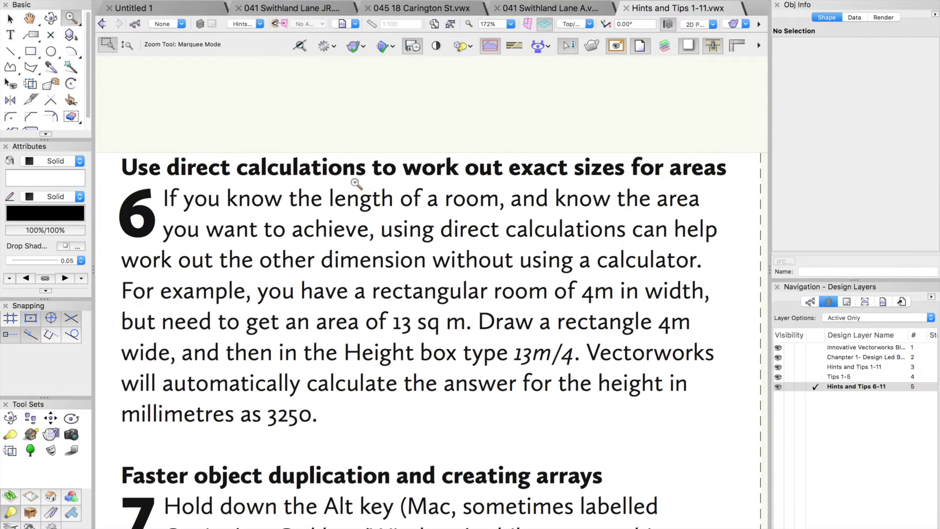
key("super+5")
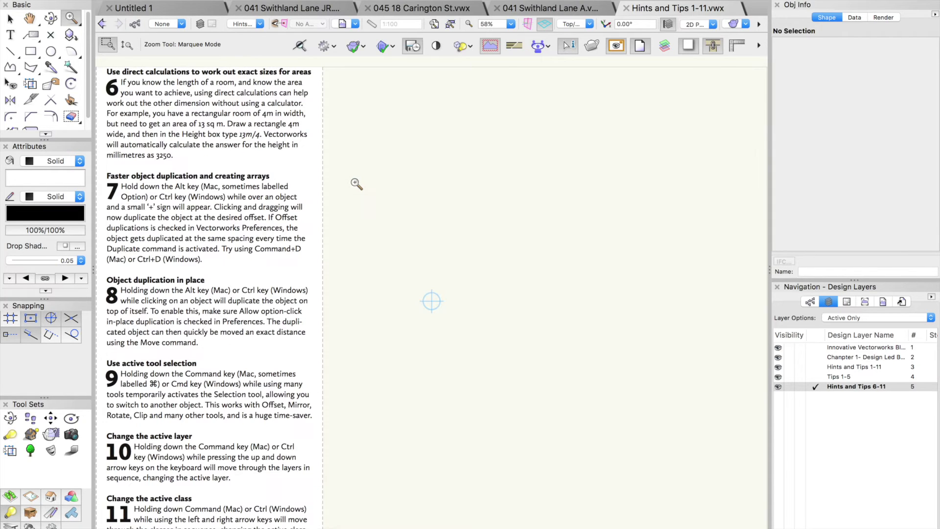
left_click_drag(323, 272, 323, 272)
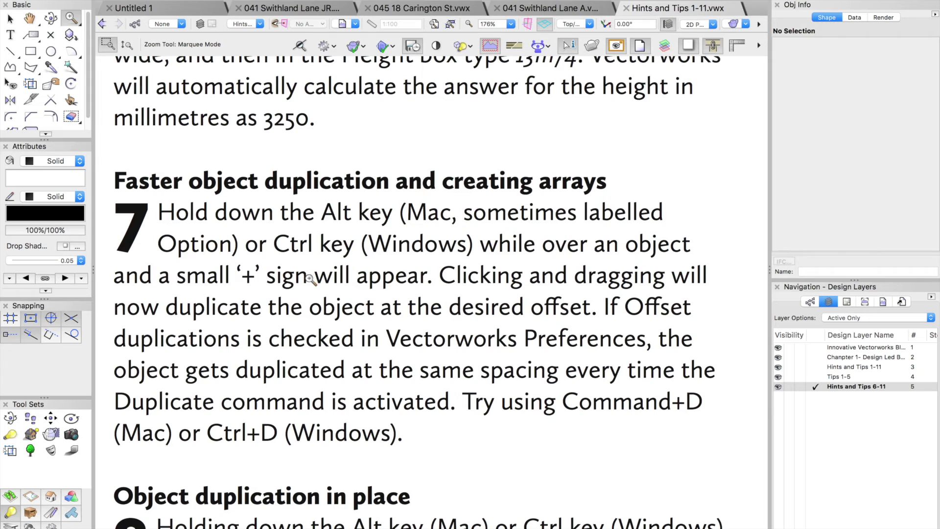
key("super+5")
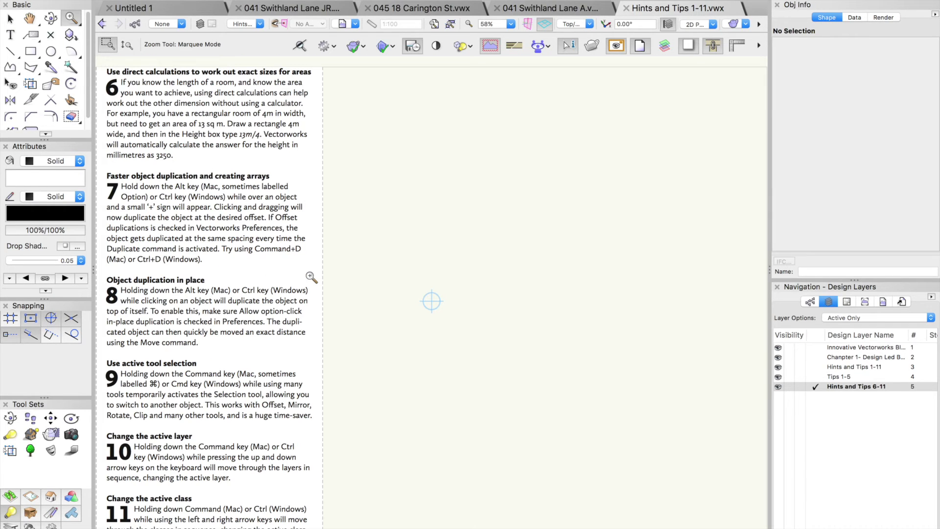
- Draw a small square and duplicate it at even spacing into a row of six
key("x")
key("4")
left_click(376, 193)
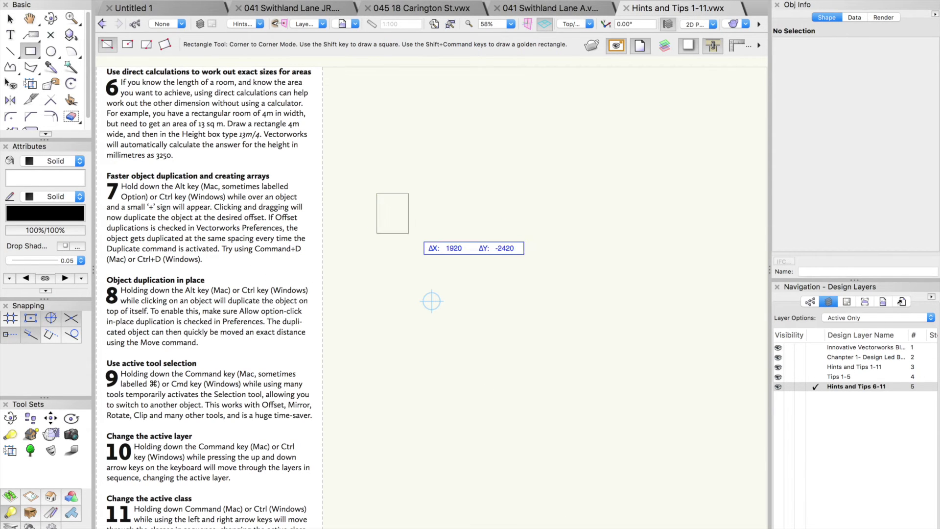
left_click(428, 244)
key("x")
key("x")
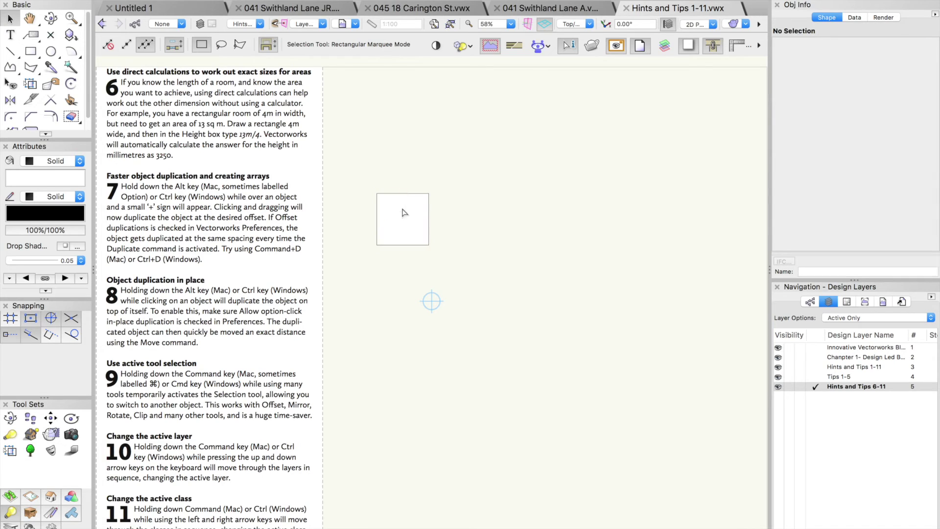
left_click_drag(403, 217, 468, 217, "alt")
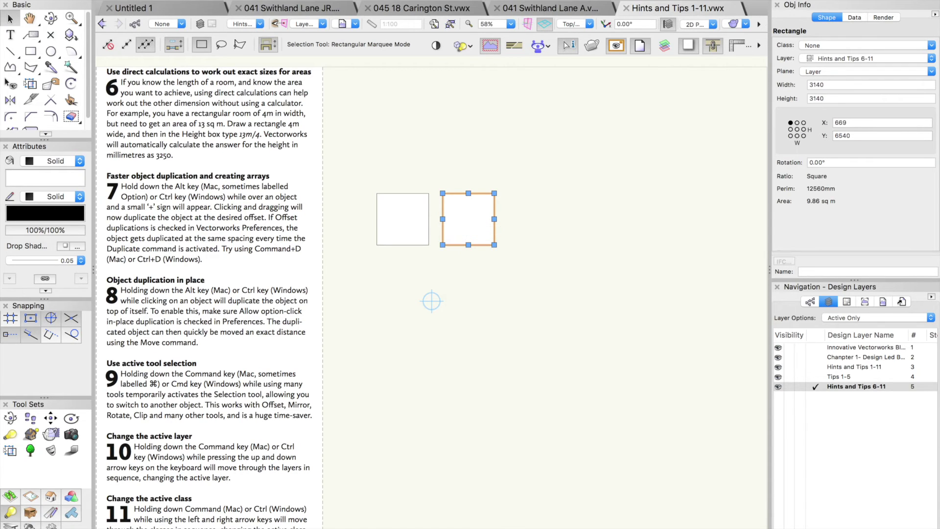
left_click(140, 0)
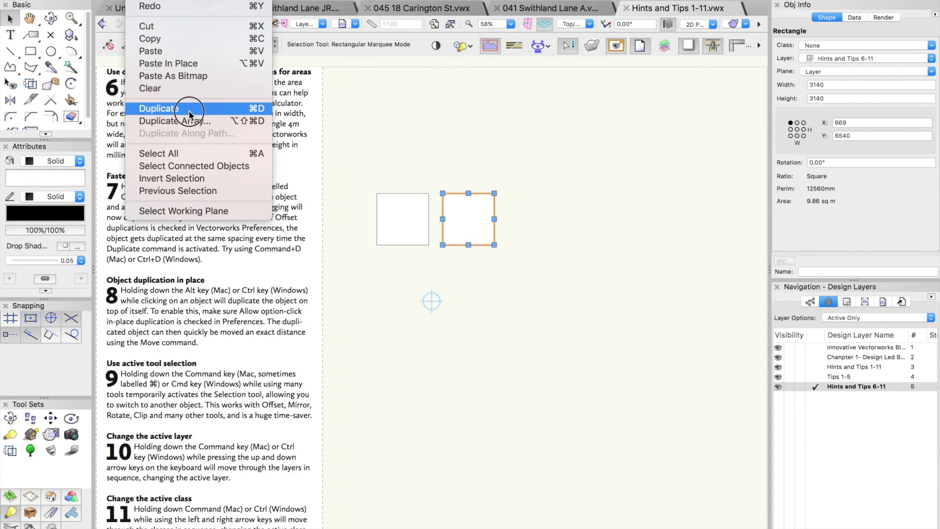
left_click(489, 115)
key("super+d")
key("super+d")
key("super+d")
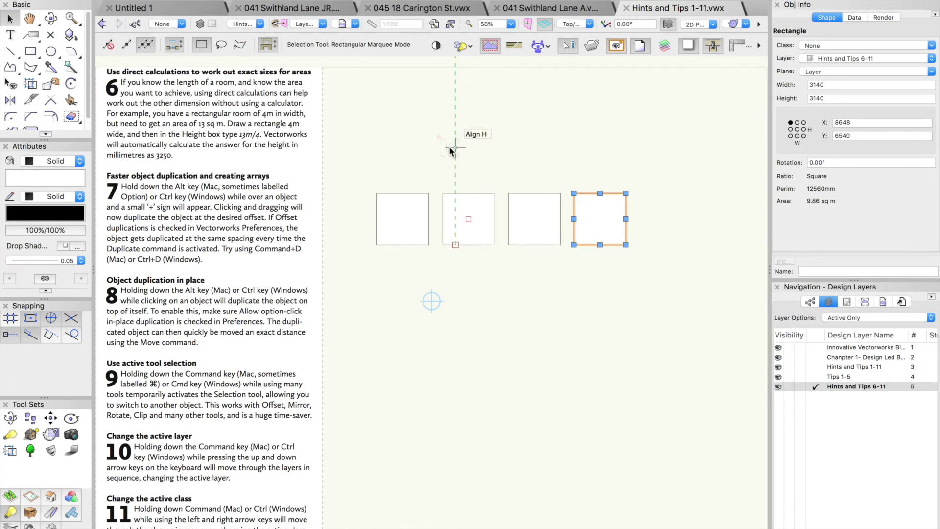
key("super+d")
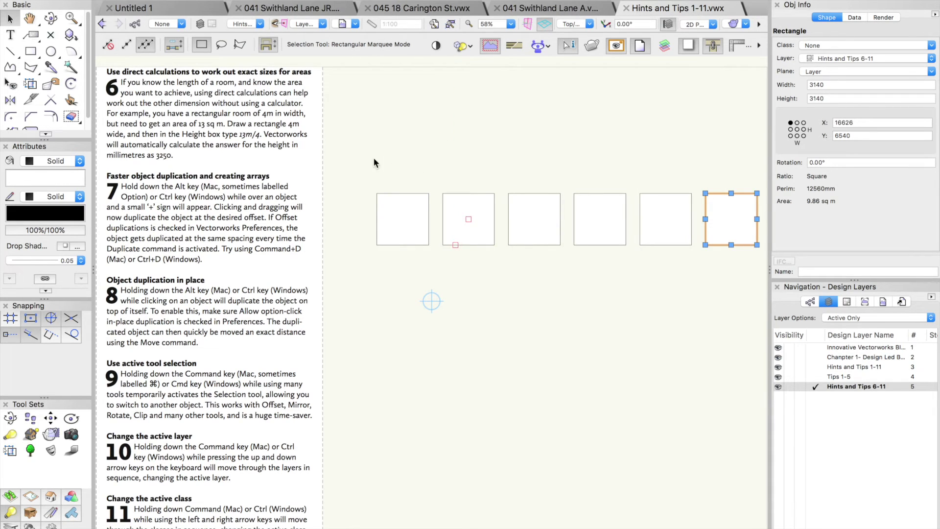
- Copy the row of six downward twice more to make four evenly spaced rows, then open Preferences
left_click_drag(362, 158, 759, 271)
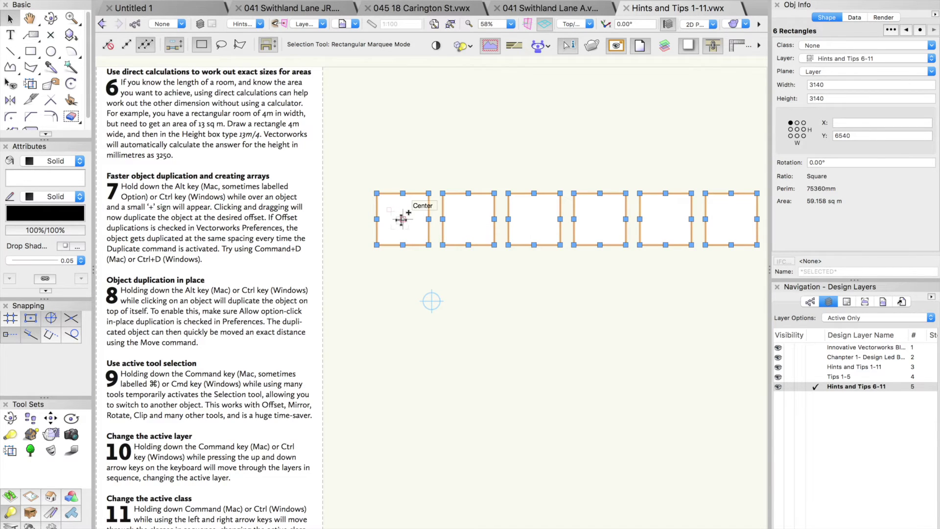
left_click_drag(402, 219, 398, 293)
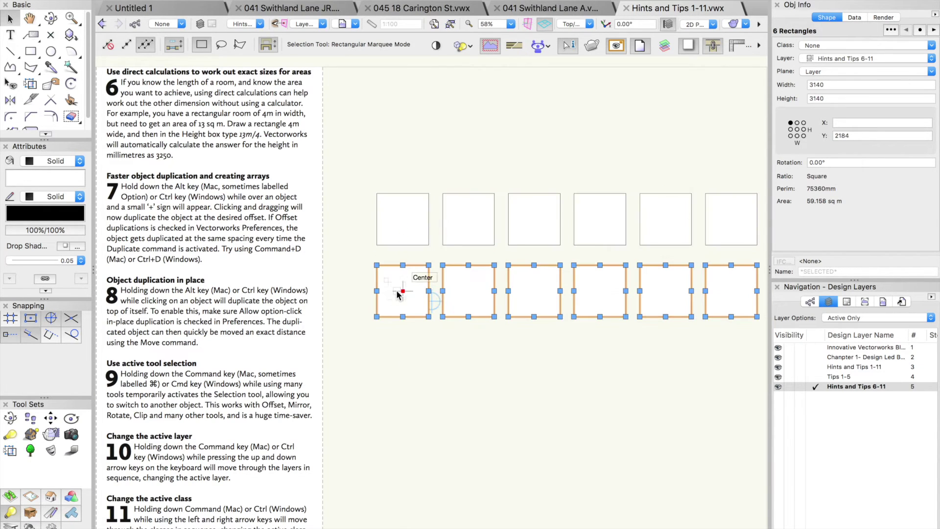
key("ctrl+d")
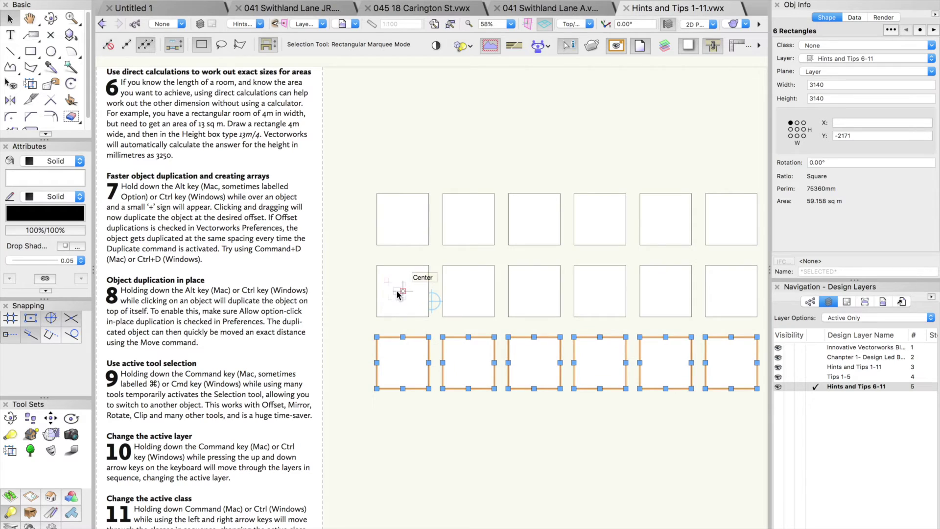
key("ctrl+d")
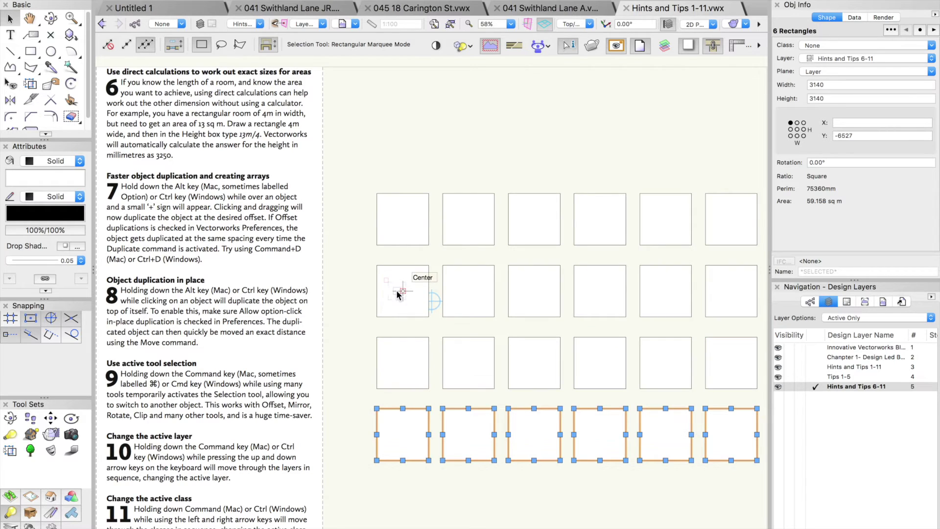
left_click(389, 142)
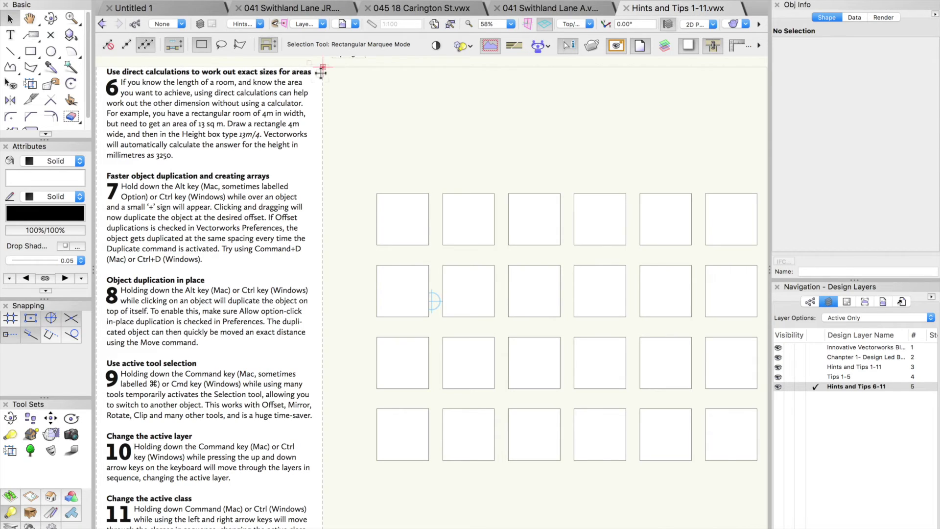
key("ctrl+r")
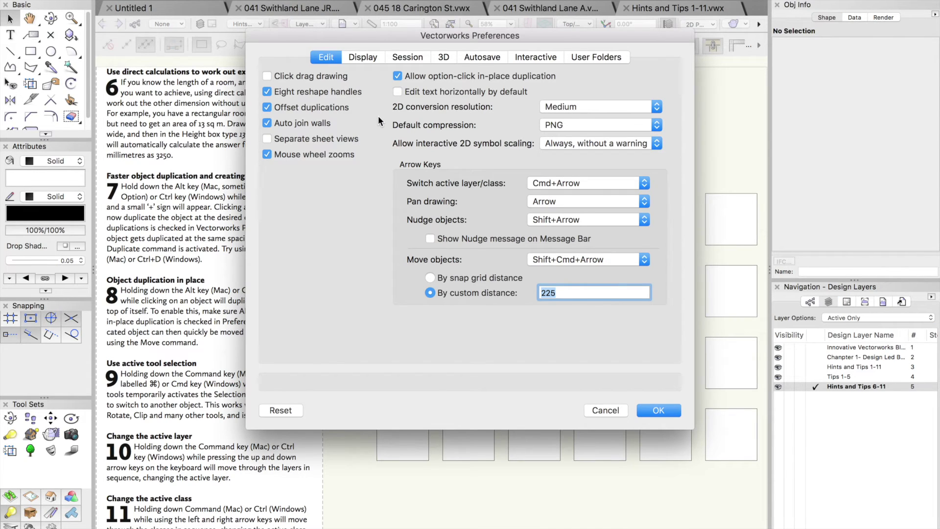
- Toggle Offset duplications off and back on in the Edit preferences, leaving it checked, and confirm
left_click(268, 109)
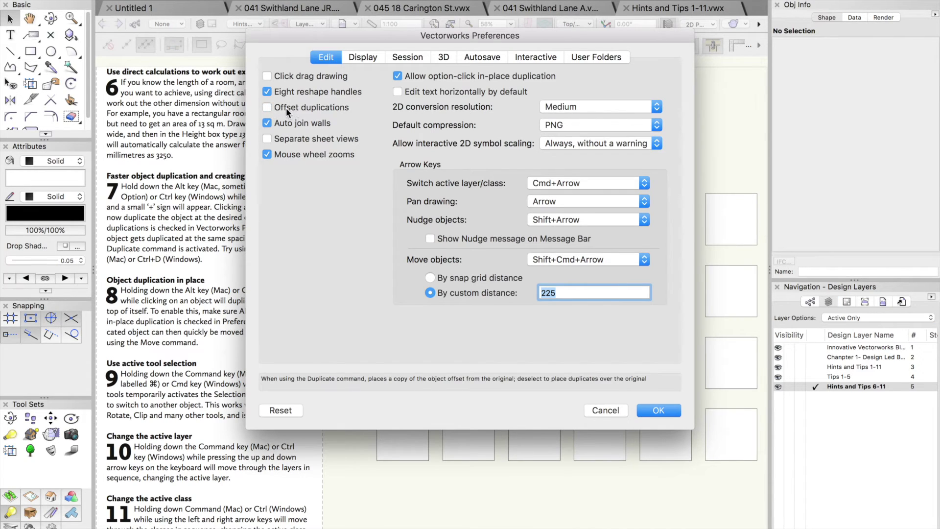
left_click(267, 107)
left_click_drag(321, 42, 361, 69)
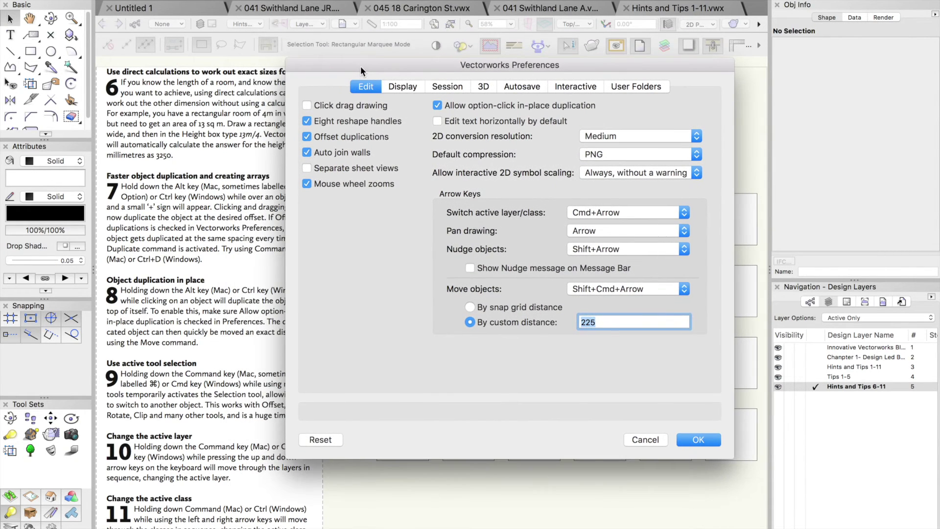
left_click(307, 138)
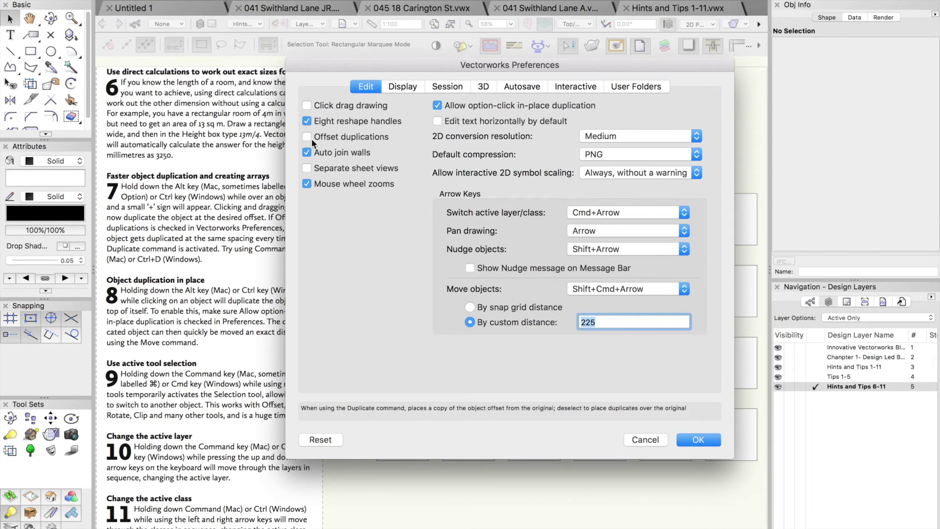
left_click(307, 138)
left_click(689, 437)
- Select all 24 squares in the grid and delete them
scroll(366, 171, "down", 2)
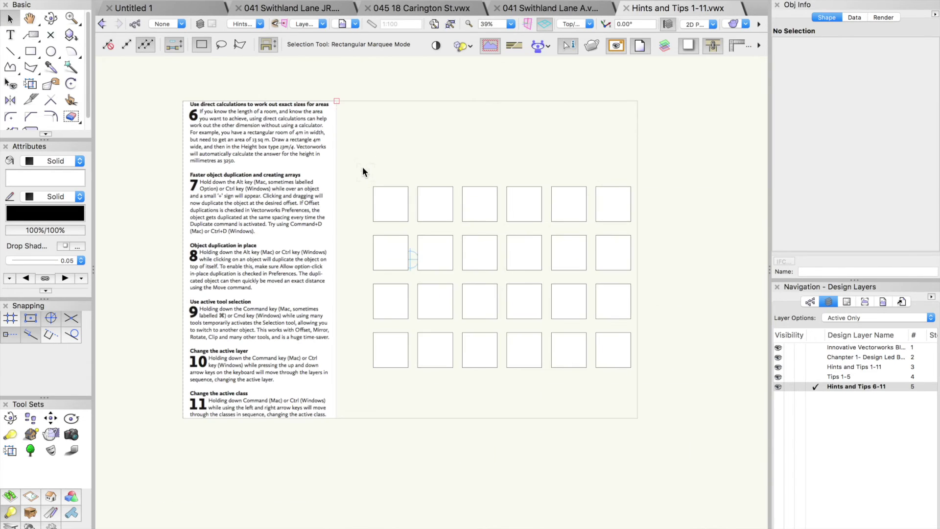
left_click_drag(362, 167, 653, 386)
key("Delete")
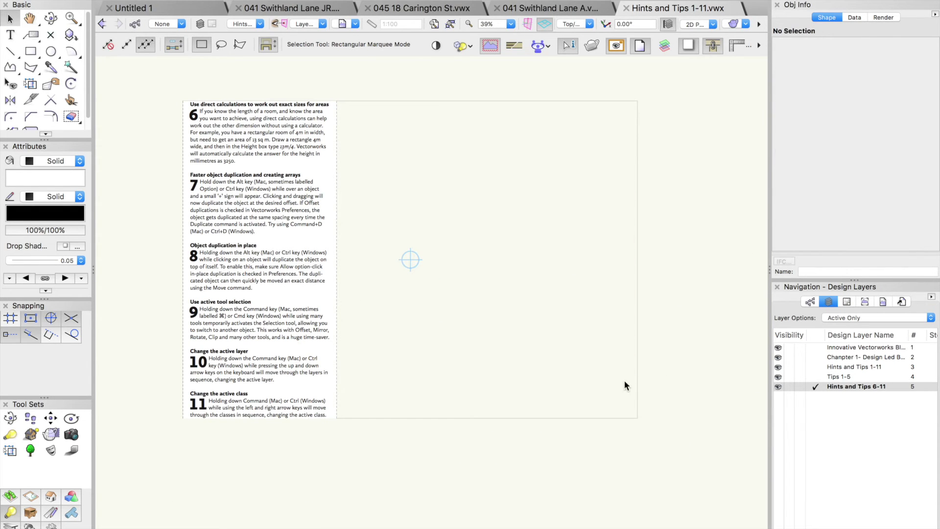
scroll(378, 148, "up", 2)
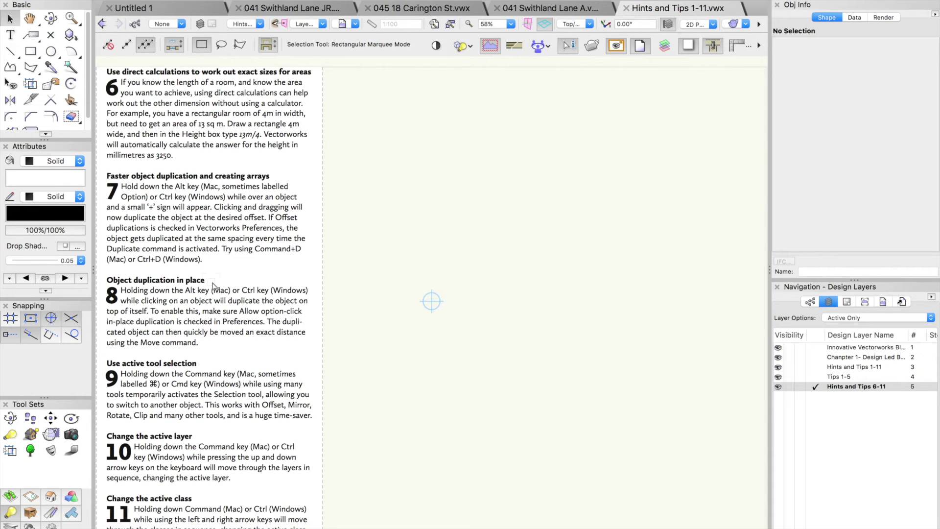
- Zoom in on the text of tips 7 to 9
key("c")
left_click_drag(104, 261, 321, 369)
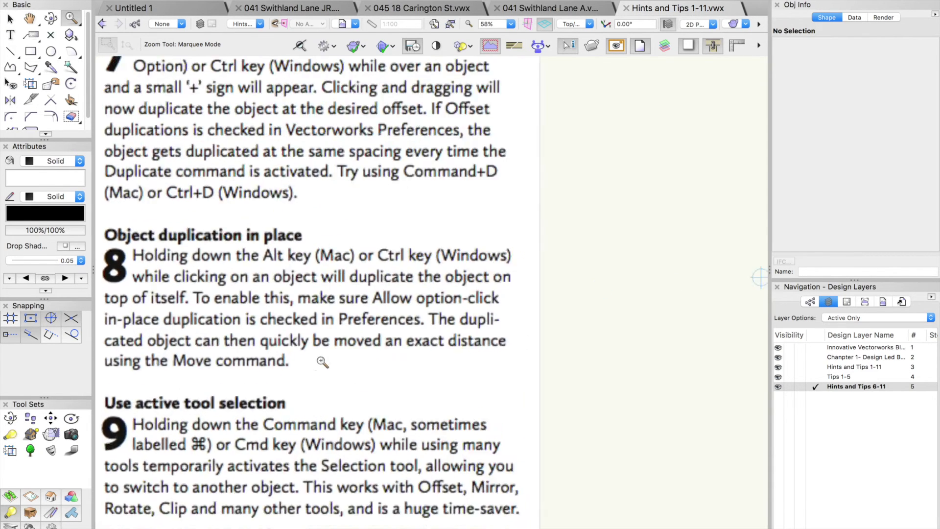
key("x")
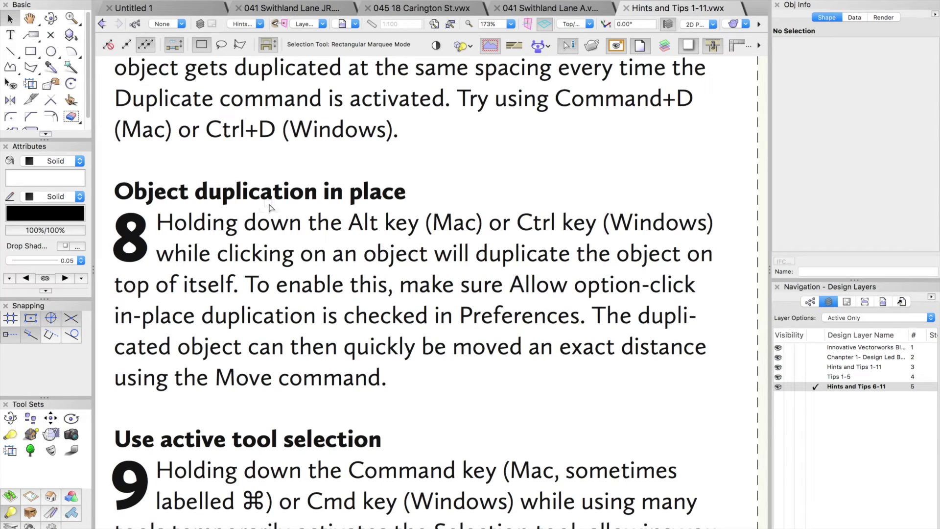
- Draw a 4240 mm square beside the tips text, move it higher, and close Preferences unchanged
key("ctrl+minus")
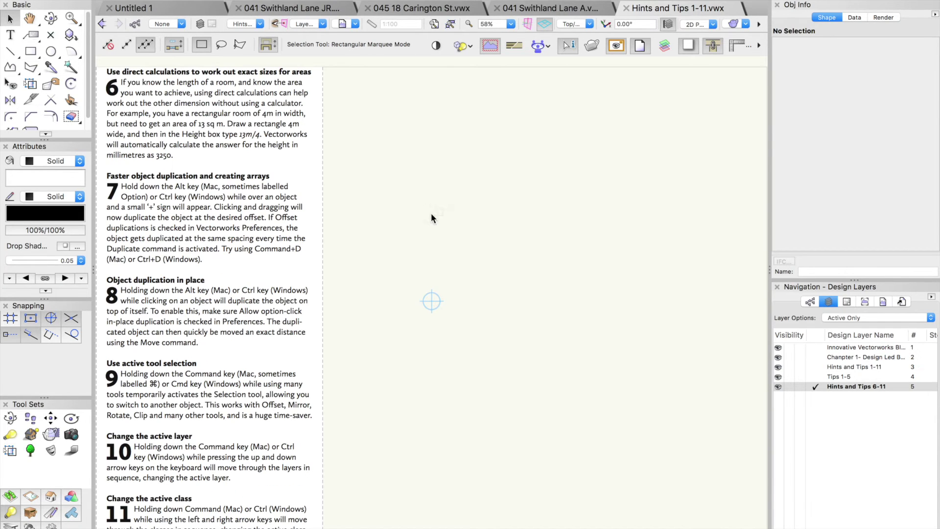
key("4")
left_click(385, 231)
left_click(454, 301)
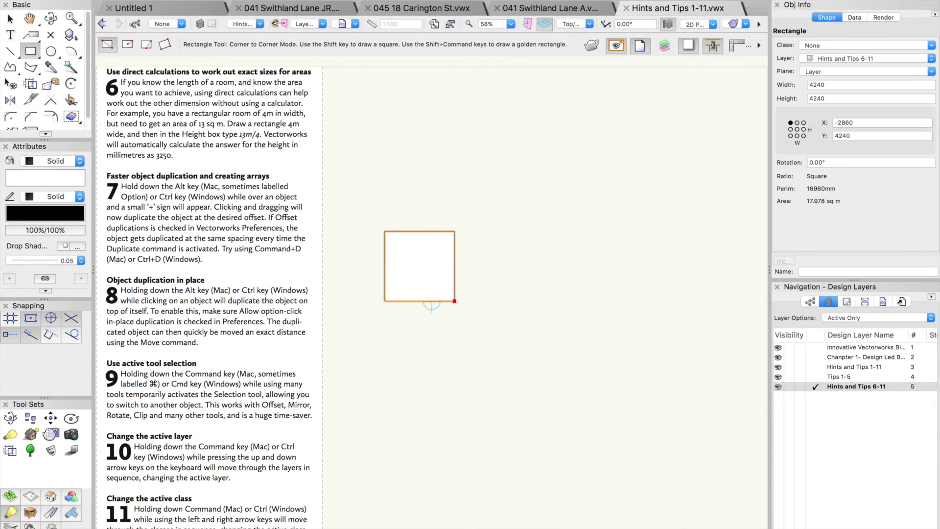
key("x")
left_click_drag(417, 252, 415, 191)
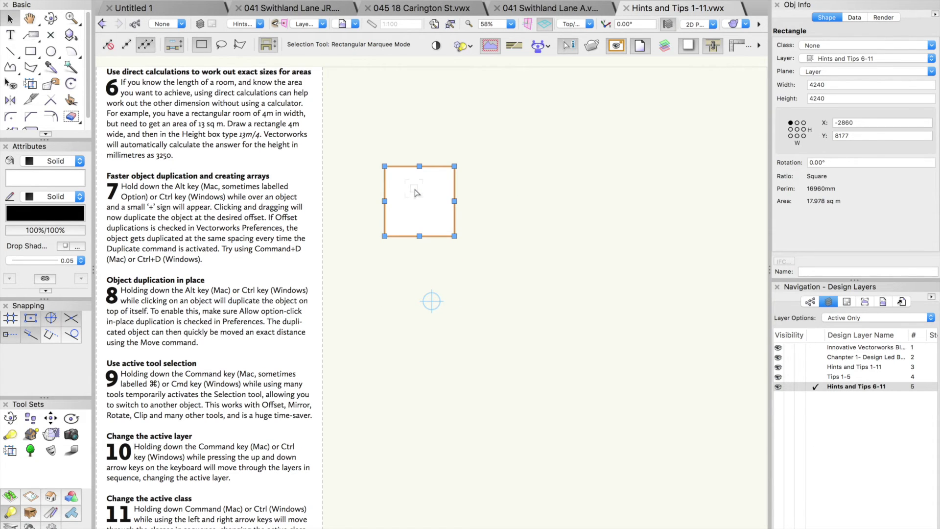
key("super+comma")
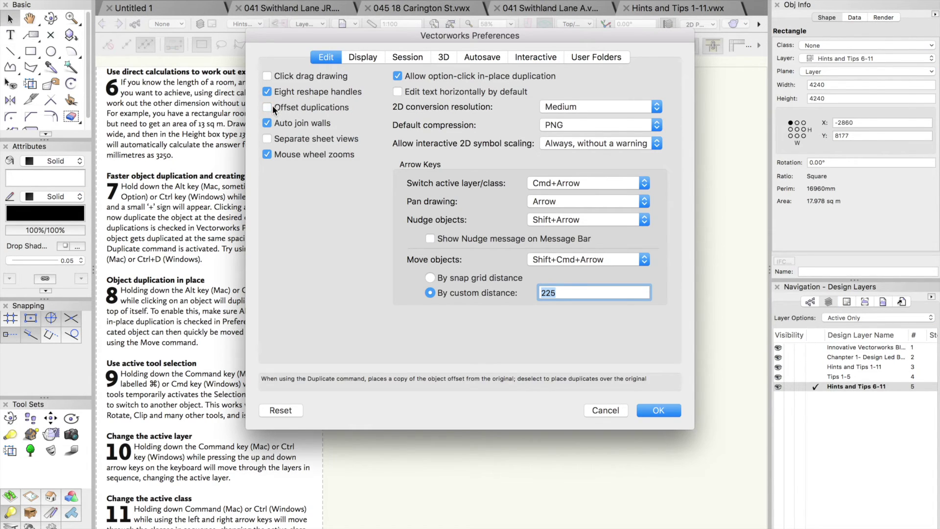
left_click(658, 409)
- Copy the square 6000 mm to the right and repeat to build a row of four
left_click(424, 136)
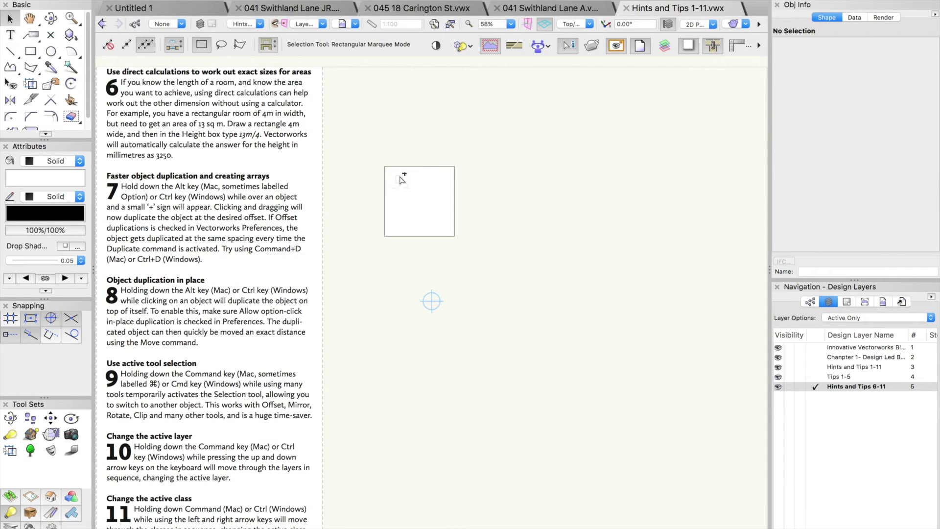
left_click_drag(398, 177, 425, 167, "alt")
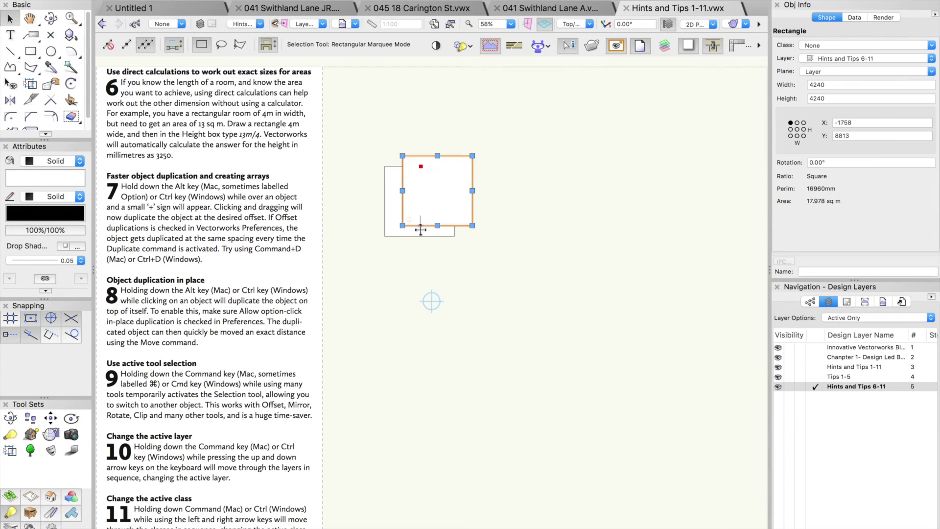
key("super+z")
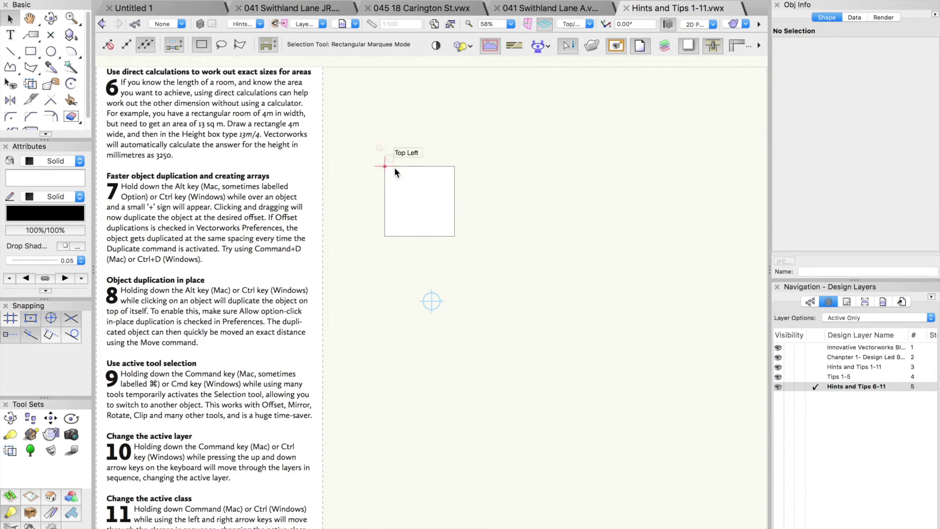
left_click(413, 197)
left_click_drag(413, 197, 518, 204)
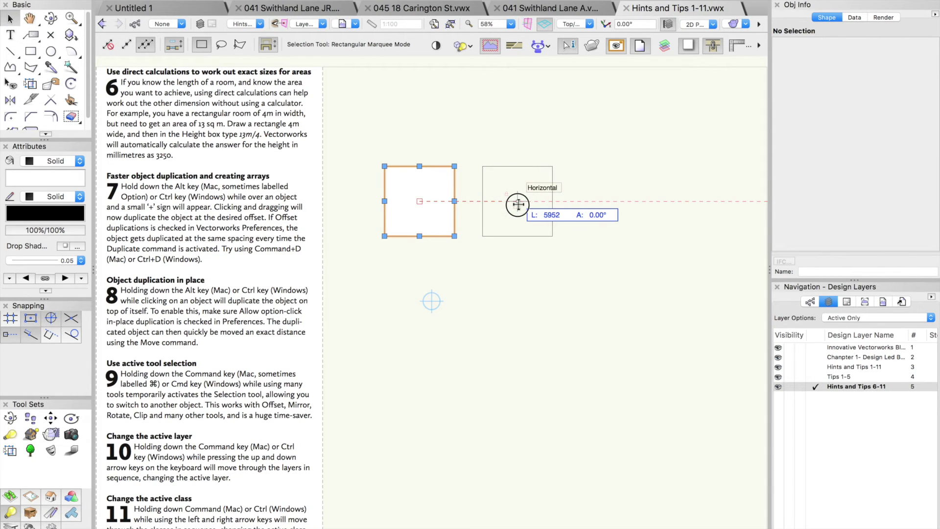
type("6m")
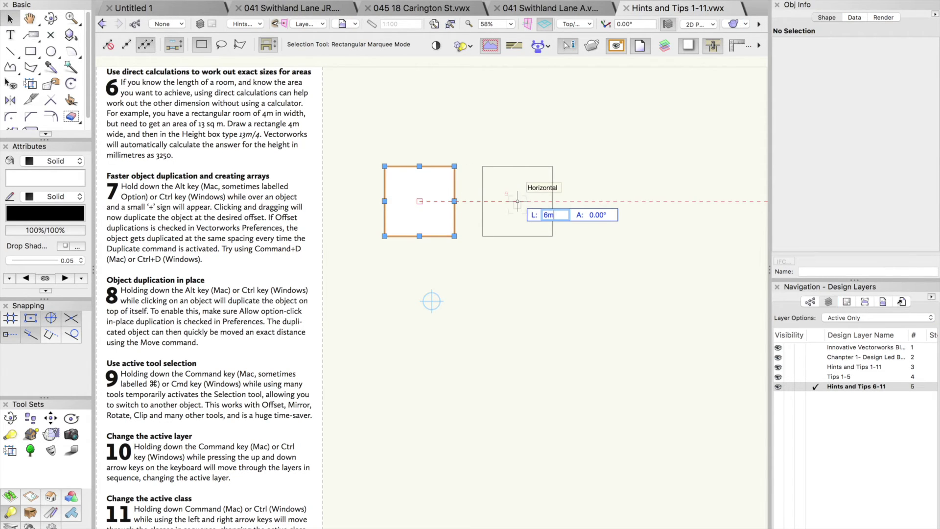
key("Return")
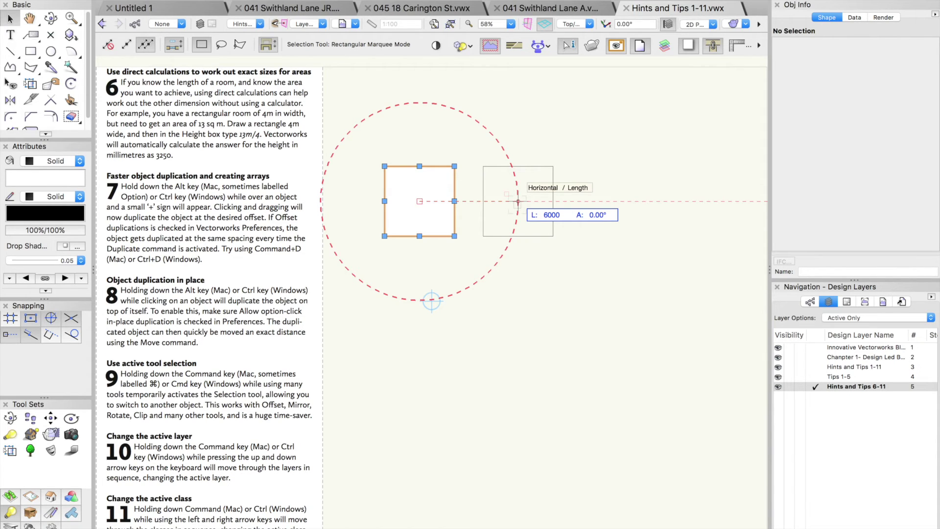
left_click(518, 204)
key("alt")
left_click_drag(518, 204, 520, 204, "alt")
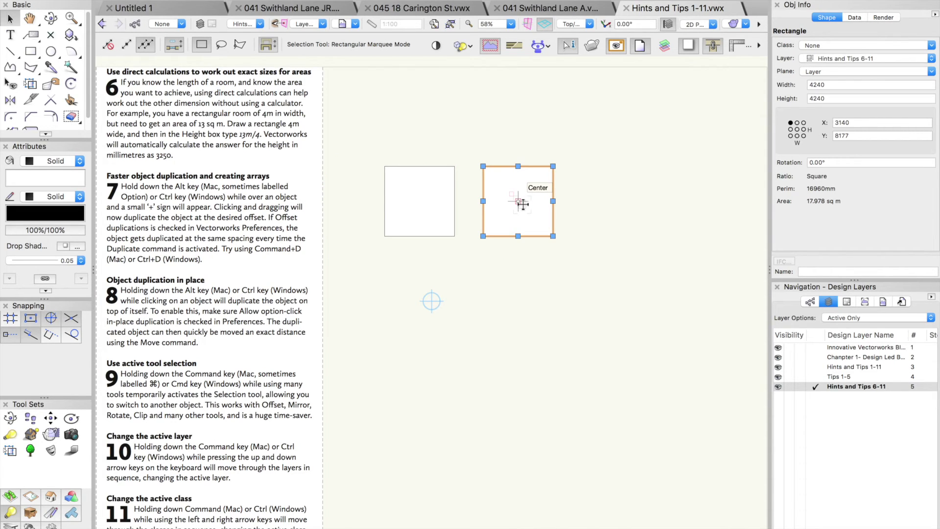
key("super+d")
key("super+d")
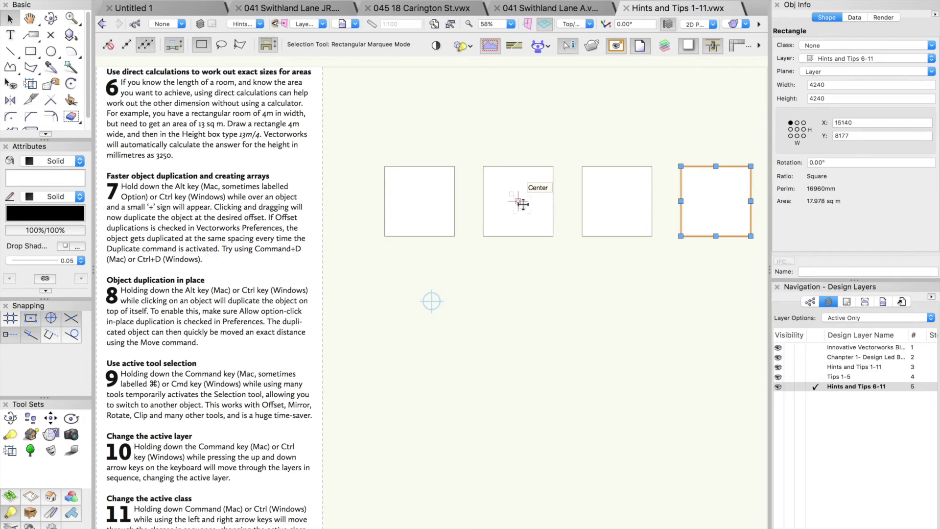
- Copy the original square straight down and repeat twice for a column of four
left_click(427, 160)
left_click_drag(419, 201, 420, 299)
key("ctrl+d")
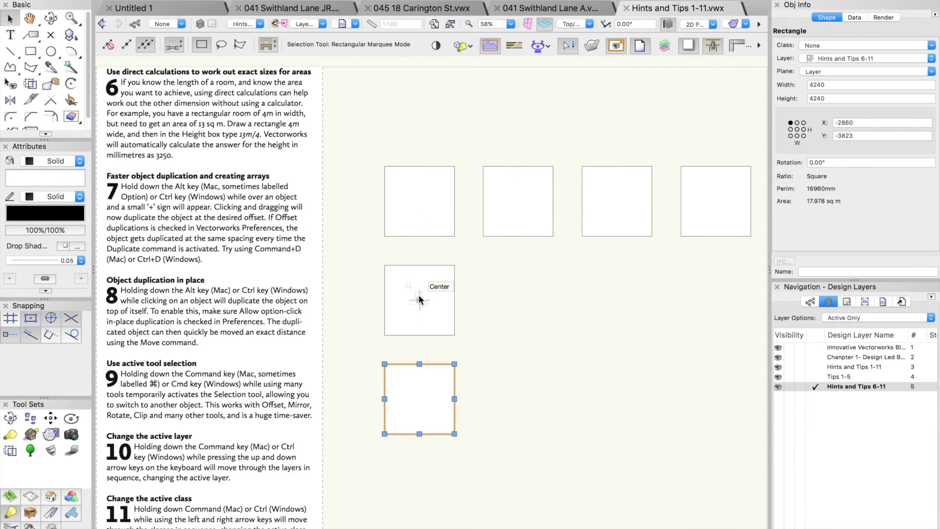
key("ctrl+d")
left_click(507, 308)
- Delete the three copied squares in the row and the three in the column
scroll(447, 272, "down", 3)
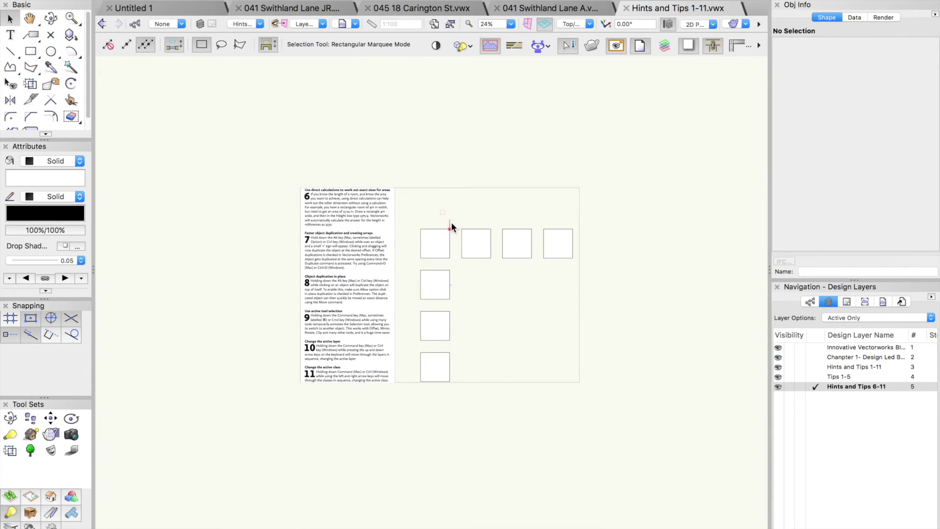
left_click_drag(450, 211, 590, 295)
key("Delete")
left_click_drag(399, 261, 497, 384)
key("Delete")
scroll(445, 271, "up", 3)
- Open Duplicate Array for the remaining square from its context menu, then cancel it
left_click(424, 199)
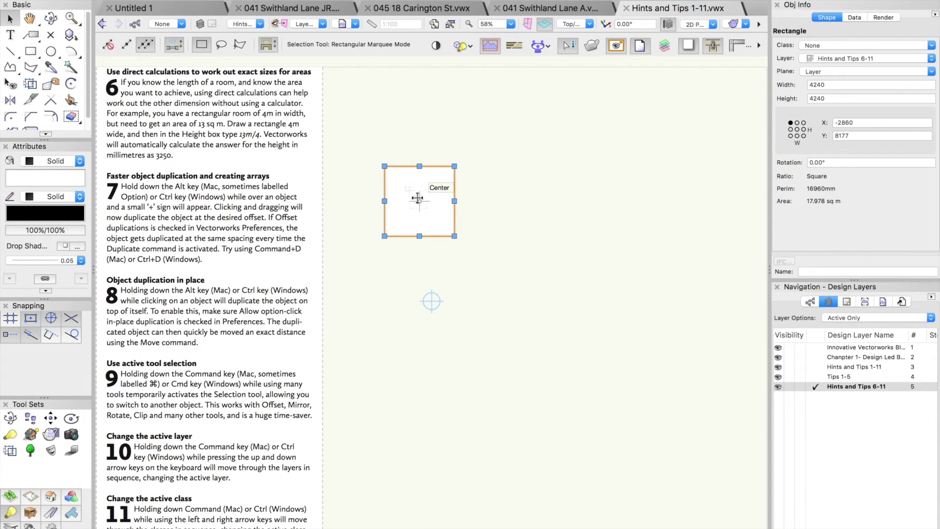
right_click(414, 192)
scroll(448, 501, "down", 5)
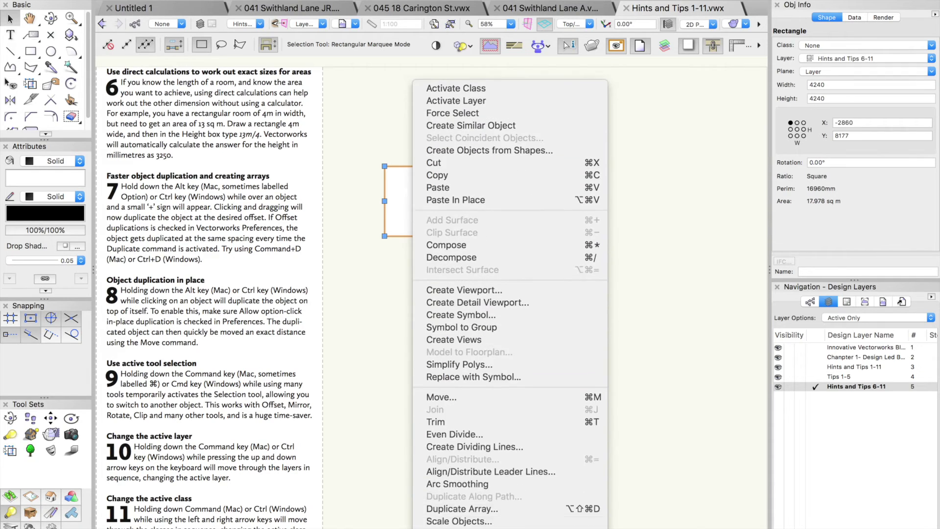
left_click(467, 362)
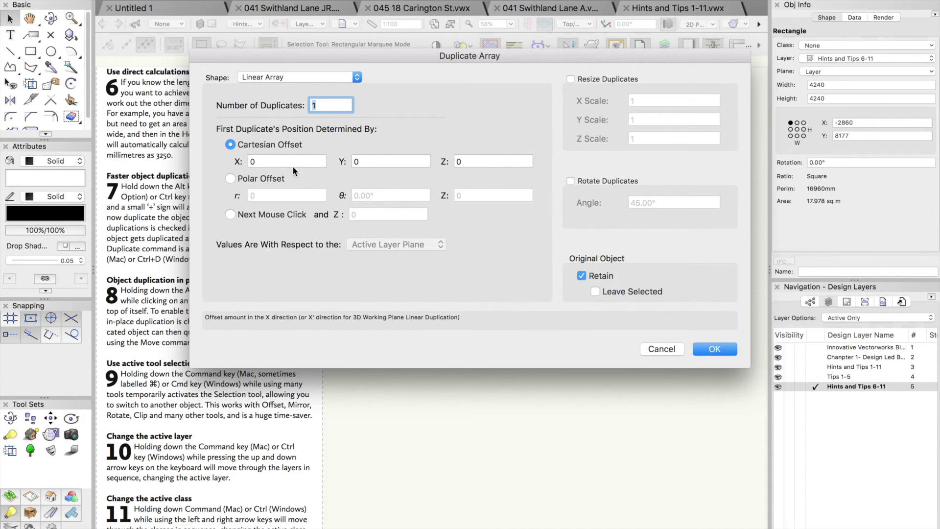
left_click(656, 348)
- Copy the square to the right and repeat Duplicate twice to make a row of four
left_click(554, 331)
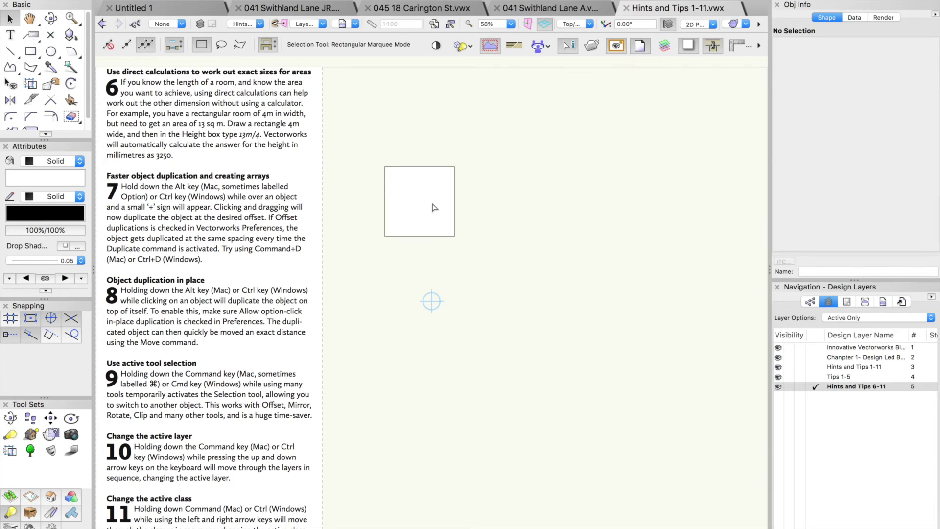
left_click_drag(421, 201, 518, 201, "alt")
key("super+d")
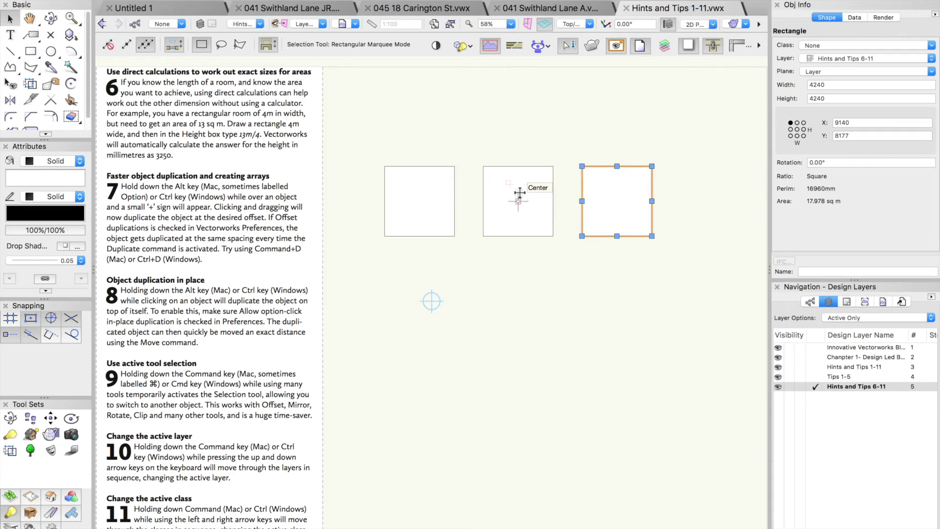
key("super+d")
left_click(501, 143)
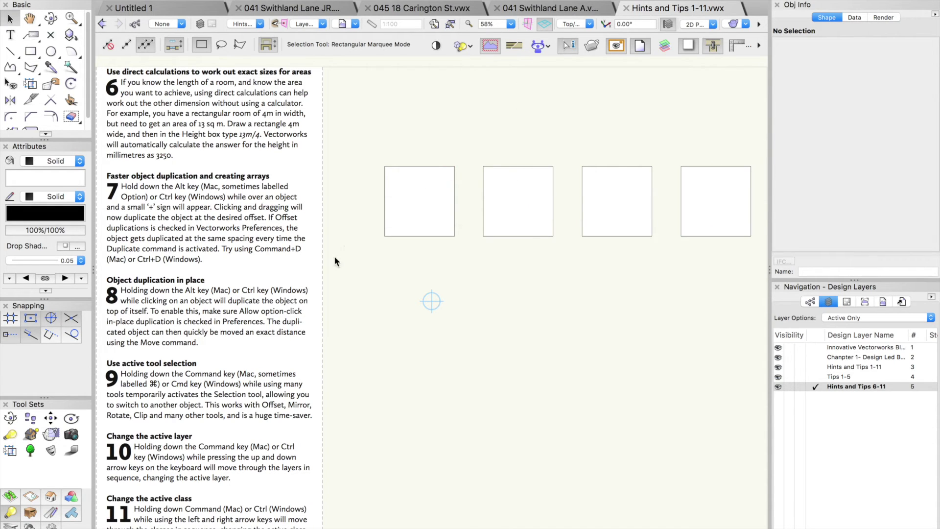
- Zoom in to read tips 9 and 10, then zoom back out to show everything
key("c")
left_click_drag(103, 349, 411, 446)
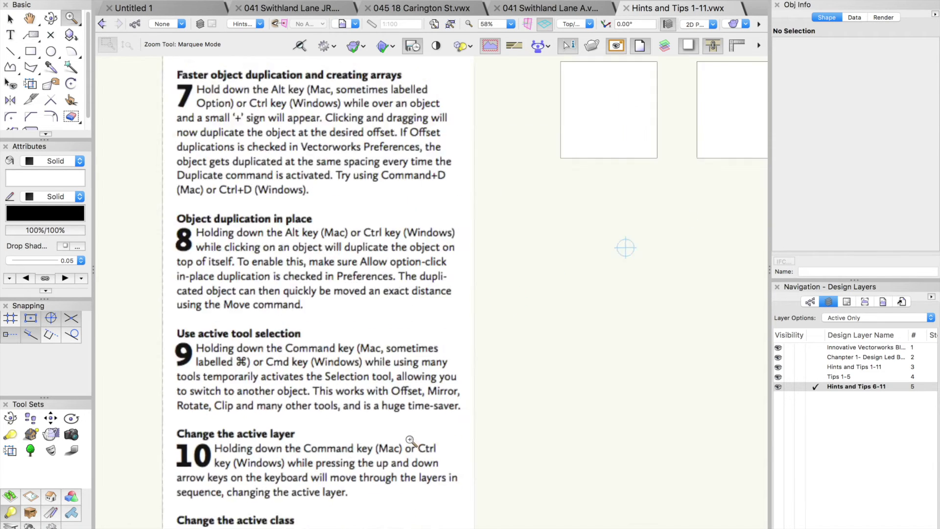
key("x")
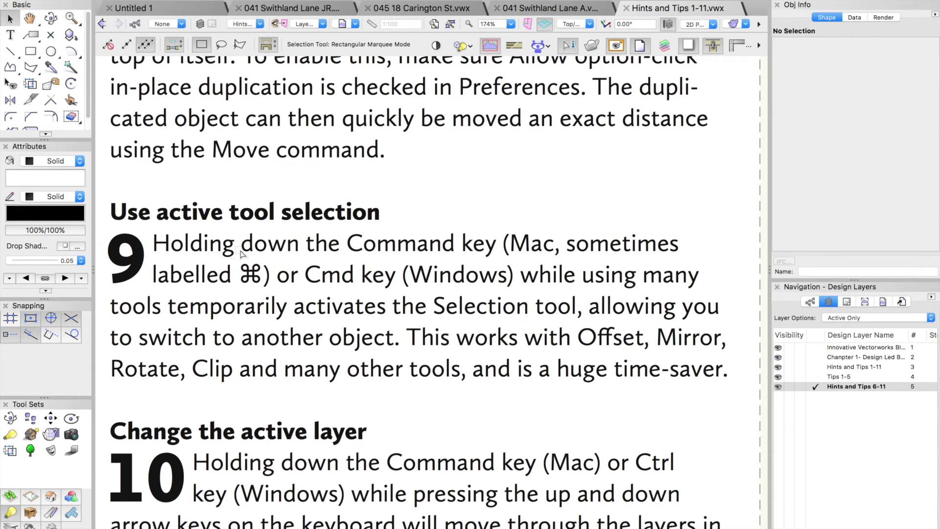
key("super+5")
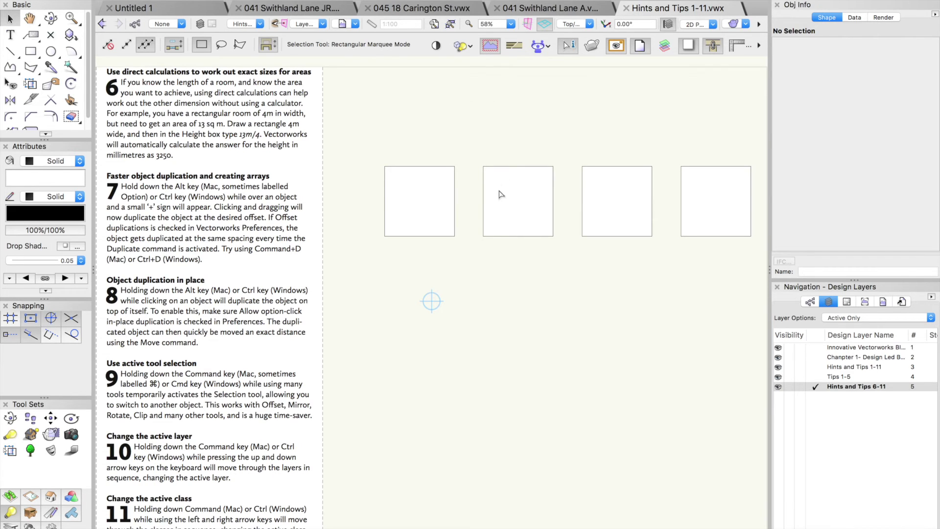
- Drag three squares into a triangle: one centred on top, two lower left and right
left_click_drag(419, 203, 419, 303)
left_click_drag(608, 214, 587, 307)
left_click_drag(716, 209, 484, 201)
left_click(448, 128)
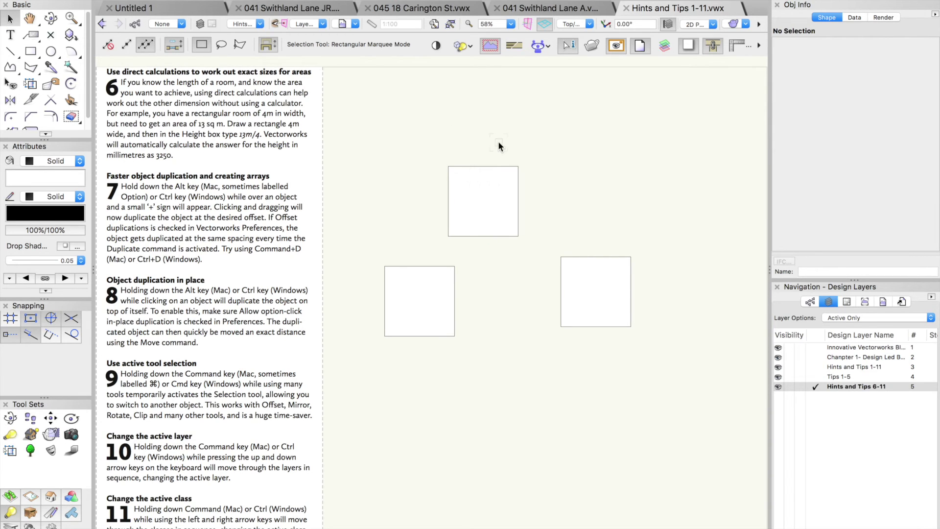
left_click_drag(479, 235, 498, 229)
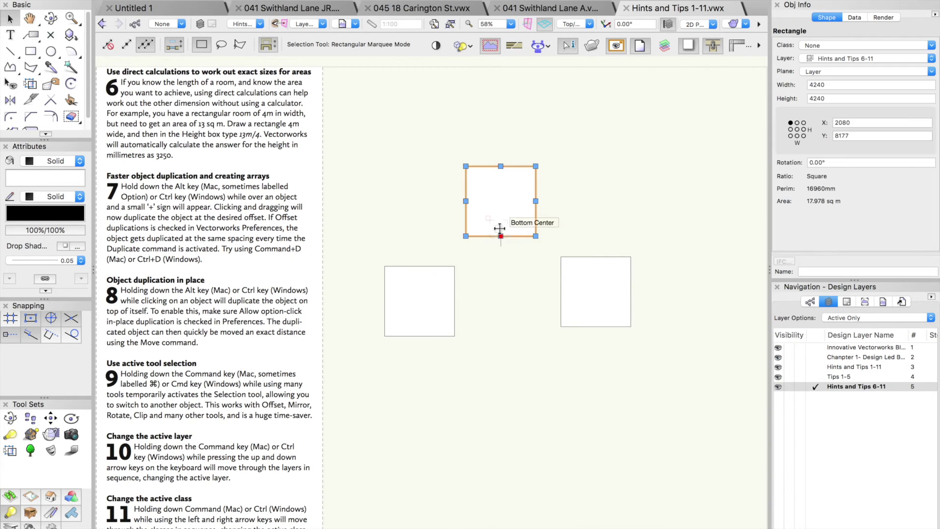
left_click(466, 139)
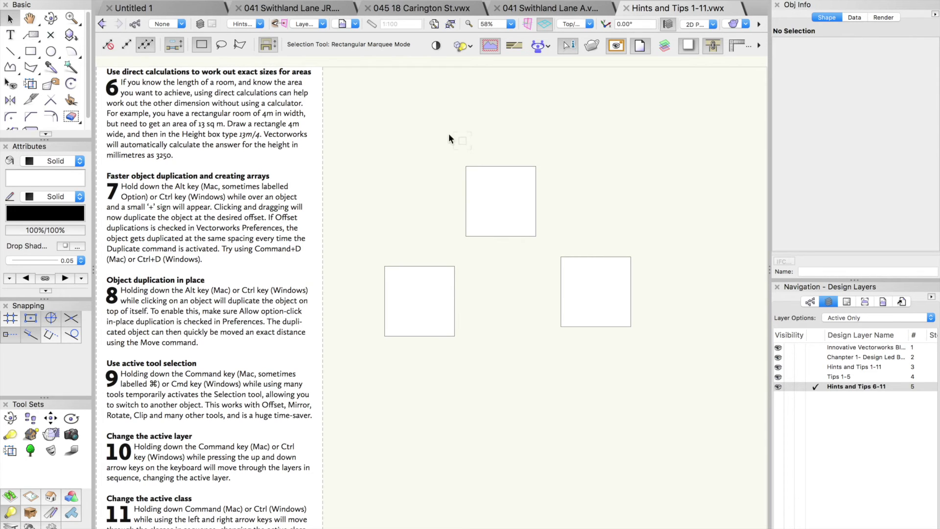
scroll(35, 82, "down", 2)
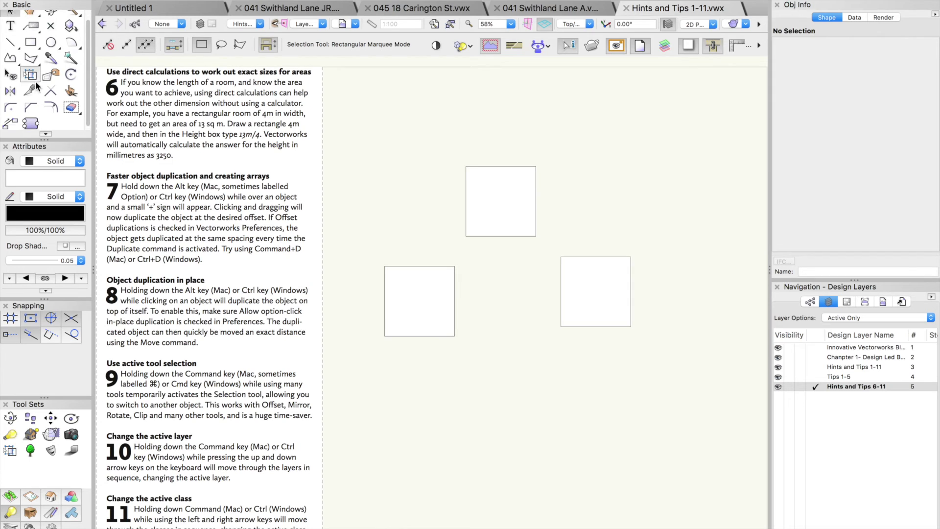
left_click(76, 78)
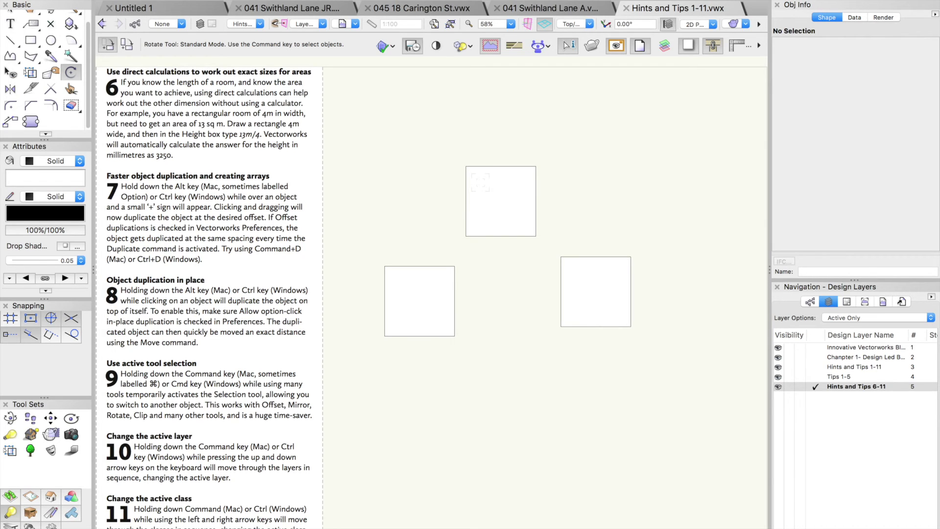
- Rotate the top square 45° about its top-left corner into a diamond
key("super")
left_click(480, 187, "super")
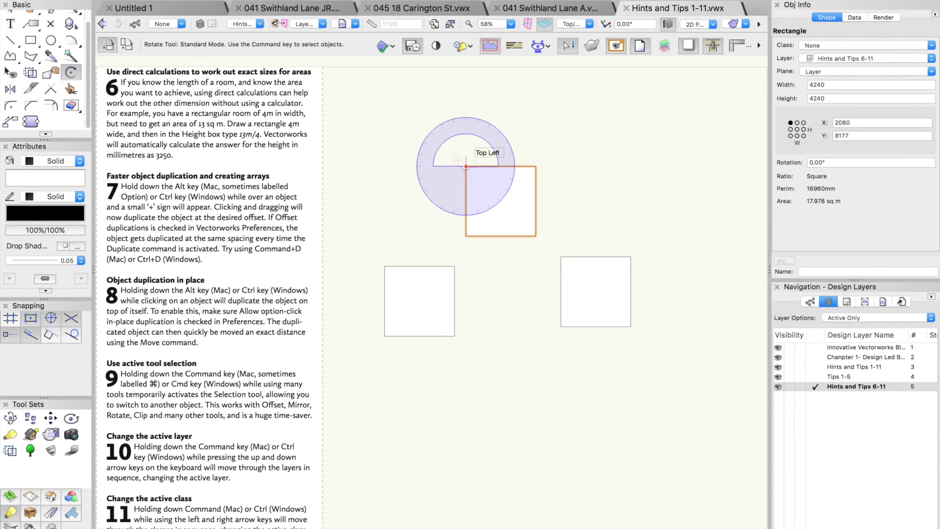
left_click(465, 166)
left_click(501, 166)
left_click(496, 137)
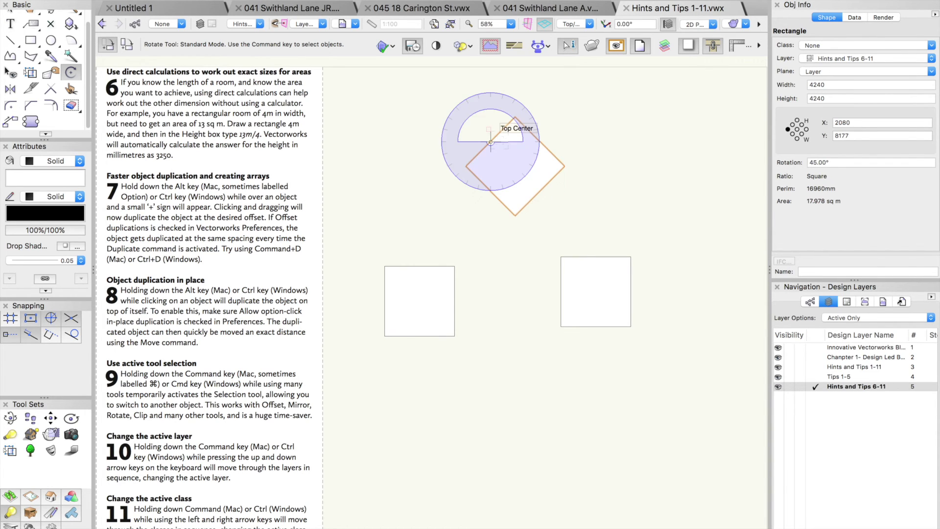
- Rotate the lower-left square 30° about its top-left corner
left_click(417, 290, "super")
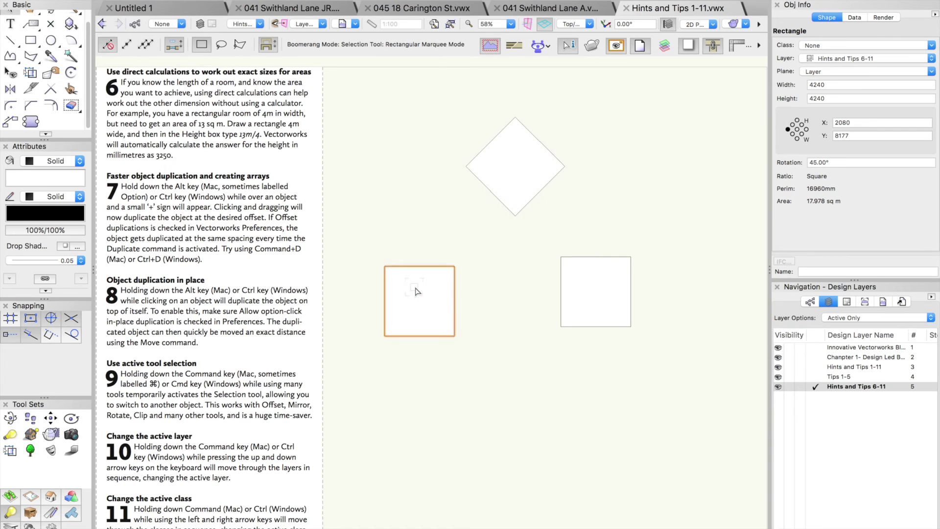
left_click(385, 266)
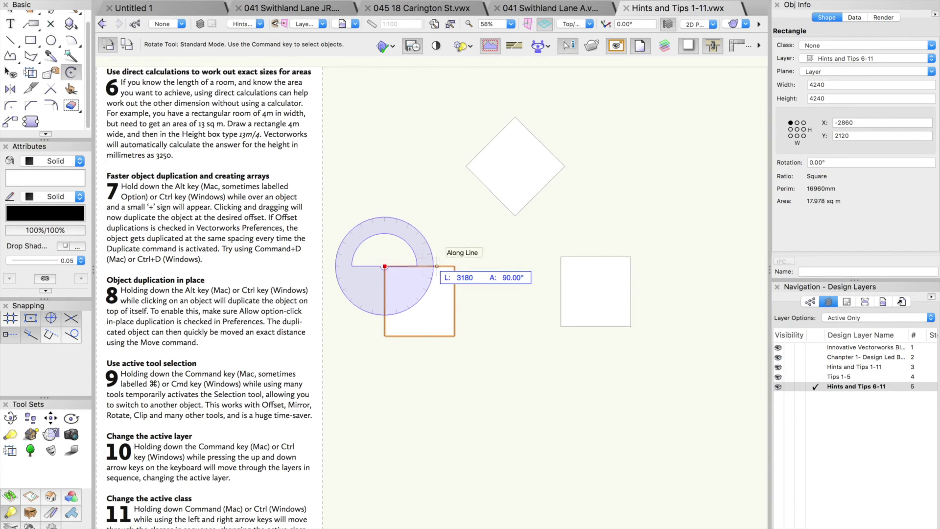
left_click(426, 266)
left_click(430, 241)
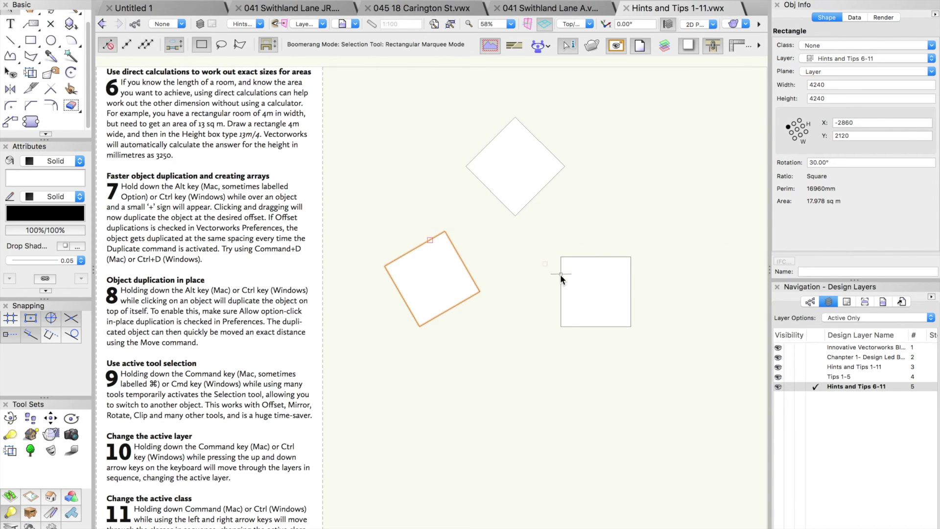
- Rotate the lower-right square 60° about its top-left corner
left_click(598, 279, "super")
left_click(561, 257)
left_click(607, 256)
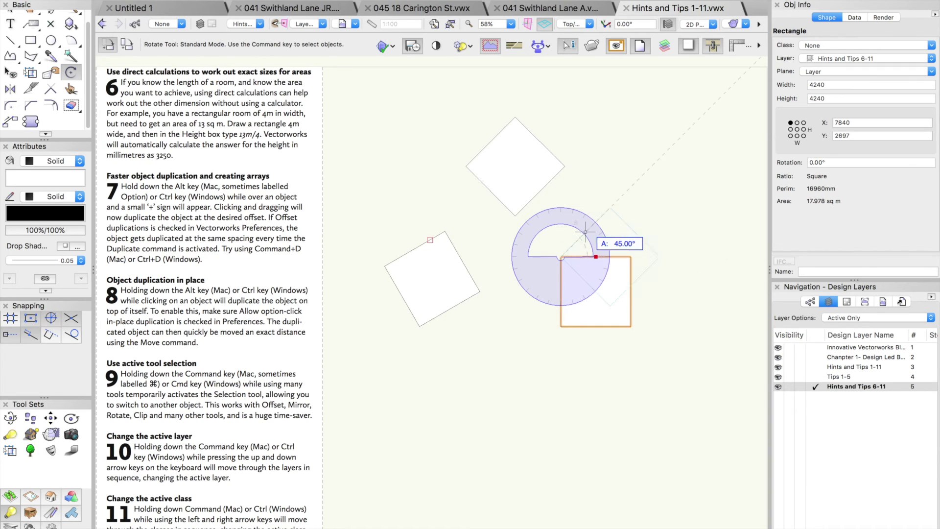
left_click(587, 216)
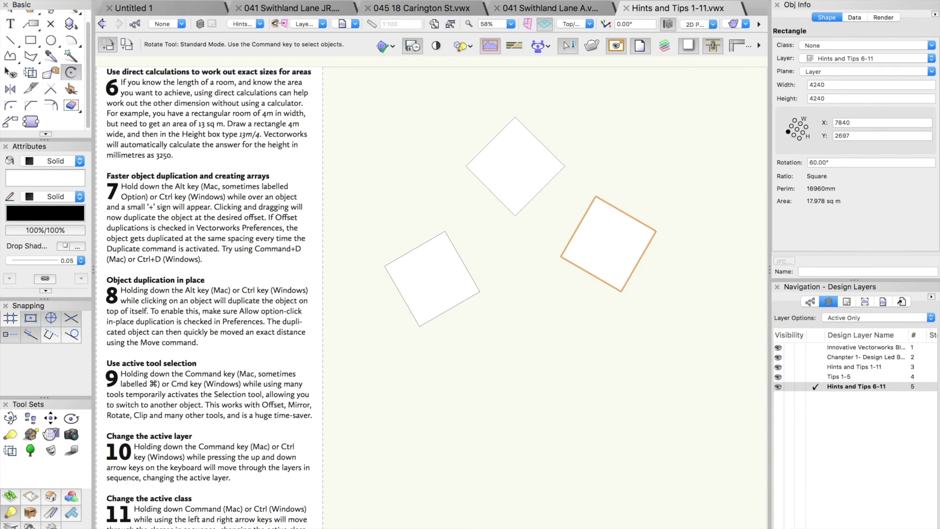
scroll(11, 18, "up", 1)
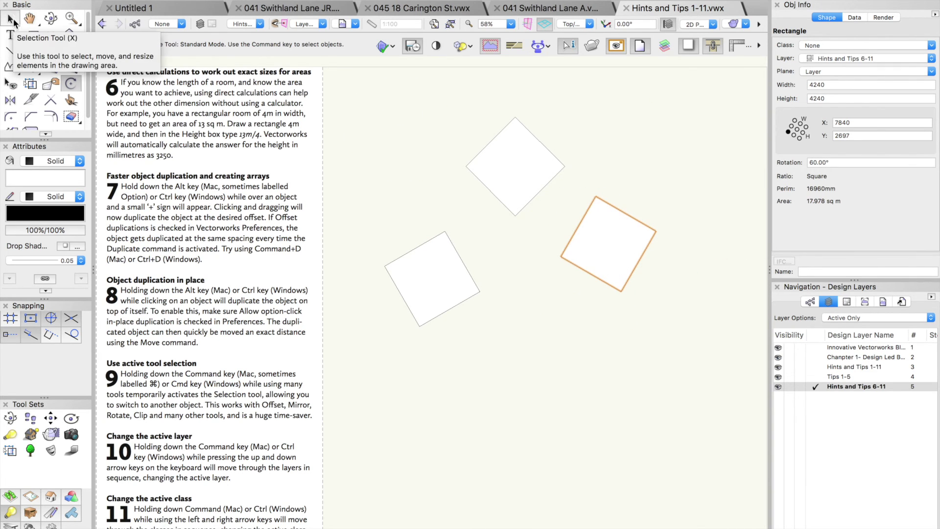
left_click_drag(72, 140, 73, 151)
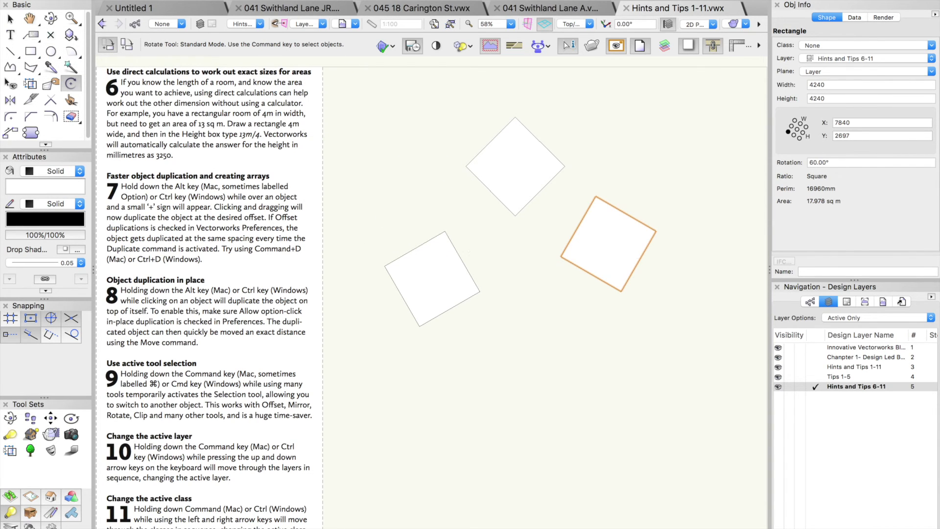
key("x")
key("x")
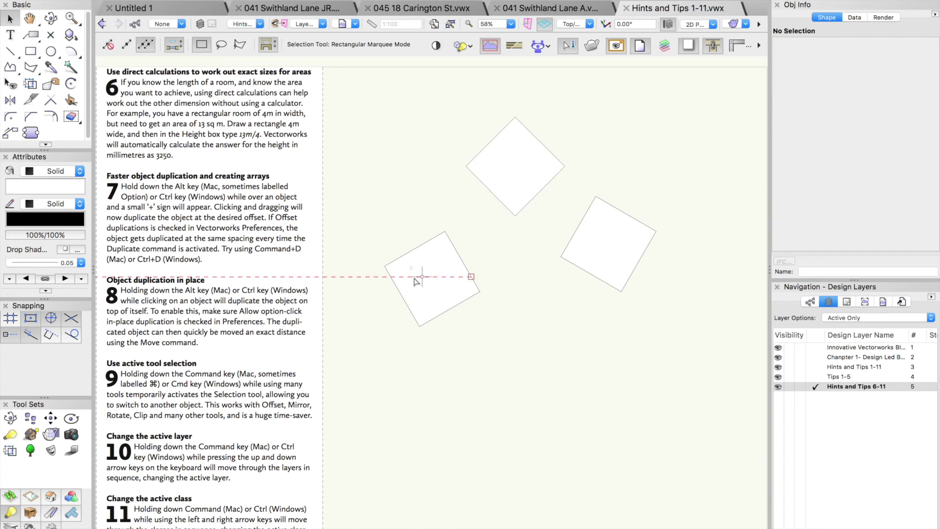
- Set the Offset tool distance to 300, undoing a first too-small trial offset
left_click(416, 278)
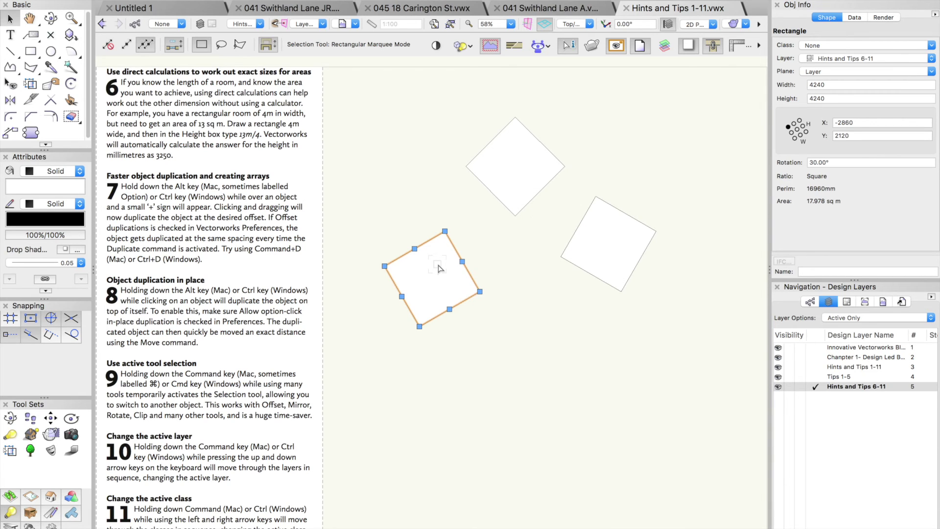
key("minus")
key("minus")
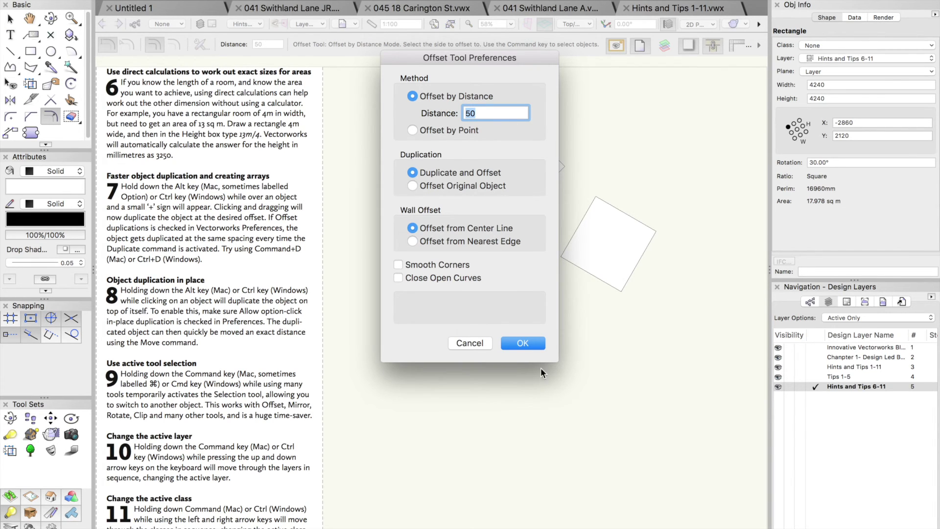
left_click(523, 343)
left_click(441, 277)
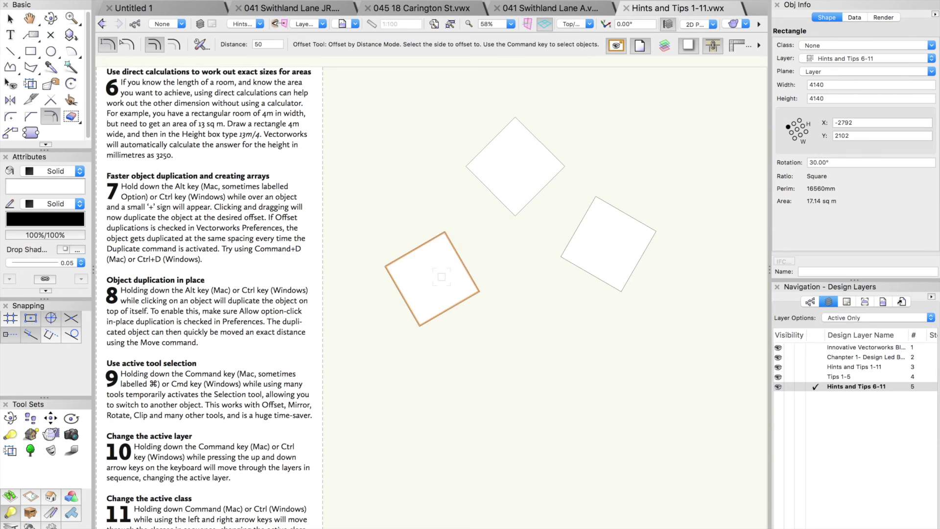
key("super+z")
key("minus")
key("minus")
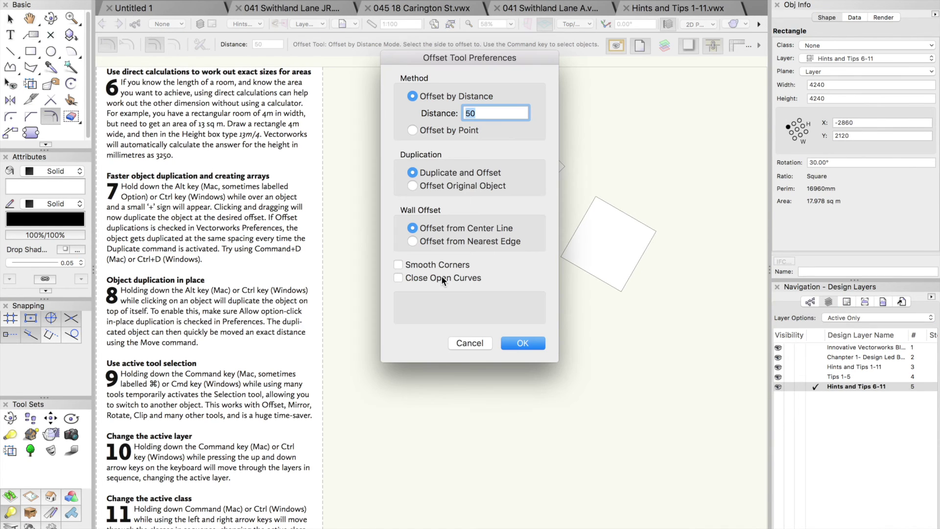
type("30")
key("BackSpace")
type("00")
key("Return")
- Create 300 inward offset copies inside the lower-left, top and lower-right squares
left_click(435, 257)
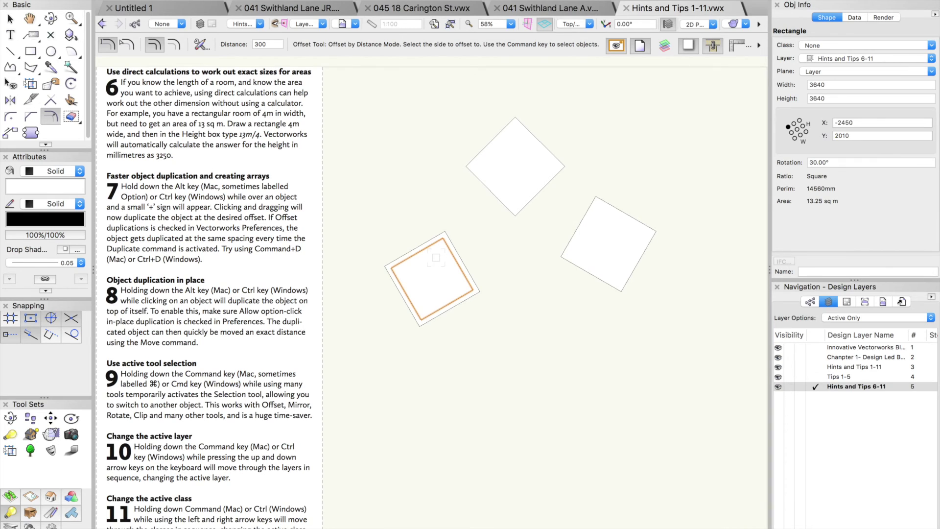
left_click(506, 181, "super")
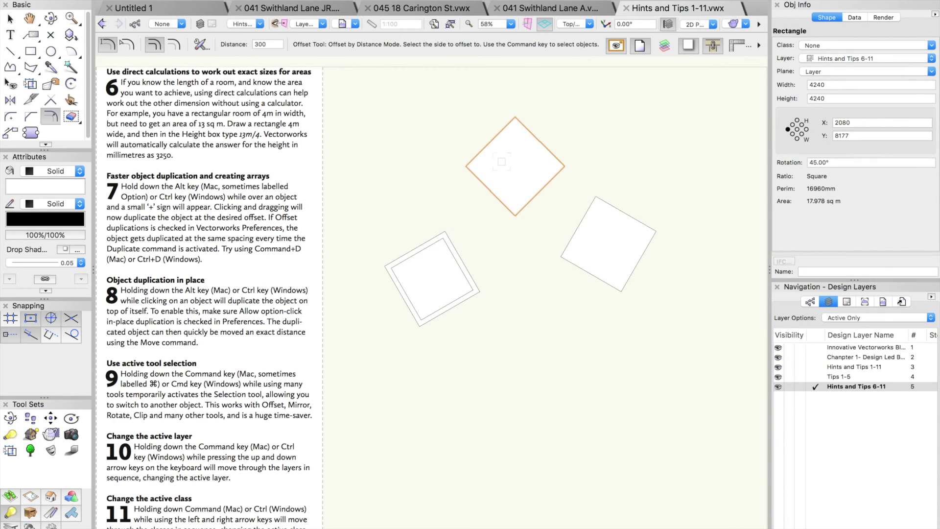
left_click(504, 177)
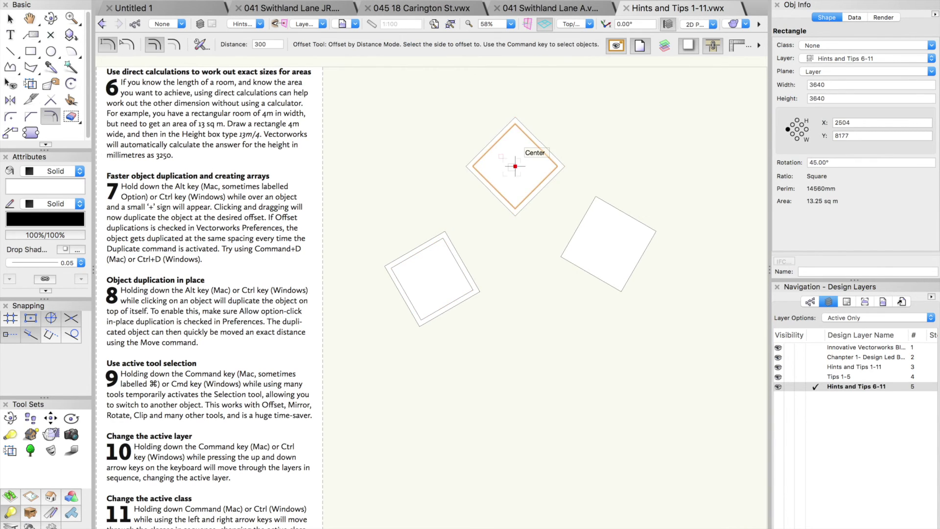
left_click(606, 245, "super")
left_click(606, 245)
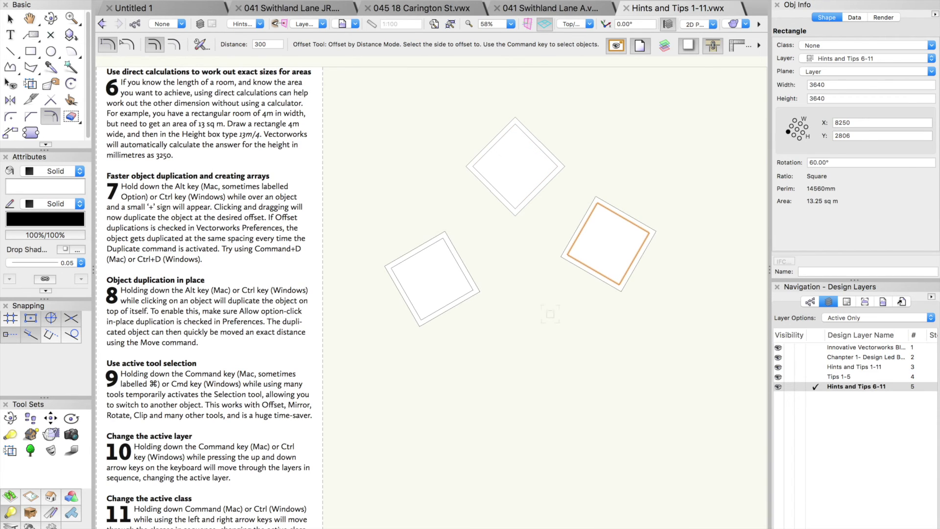
key("x")
left_click(482, 292)
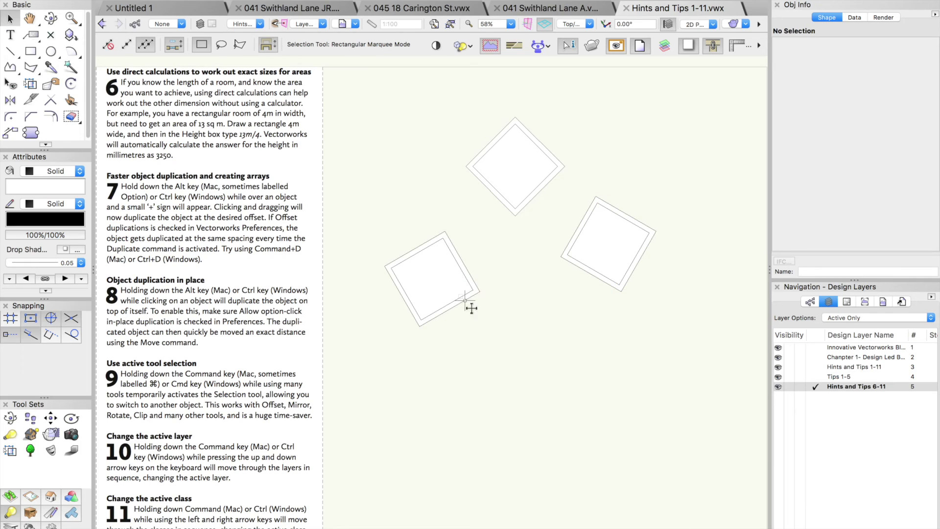
- Mirror-duplicate the lower-left nested square downward across a horizontal axis at its corner
left_click_drag(366, 220, 504, 343)
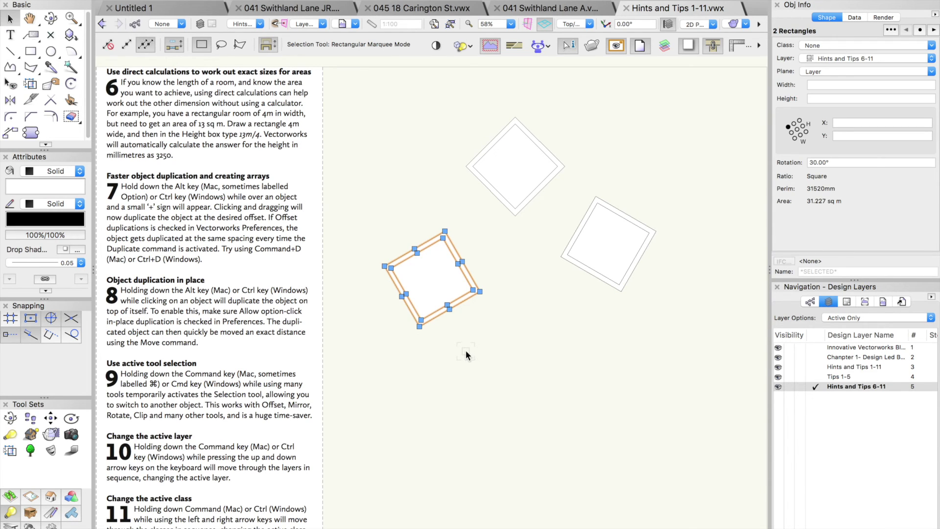
key("5")
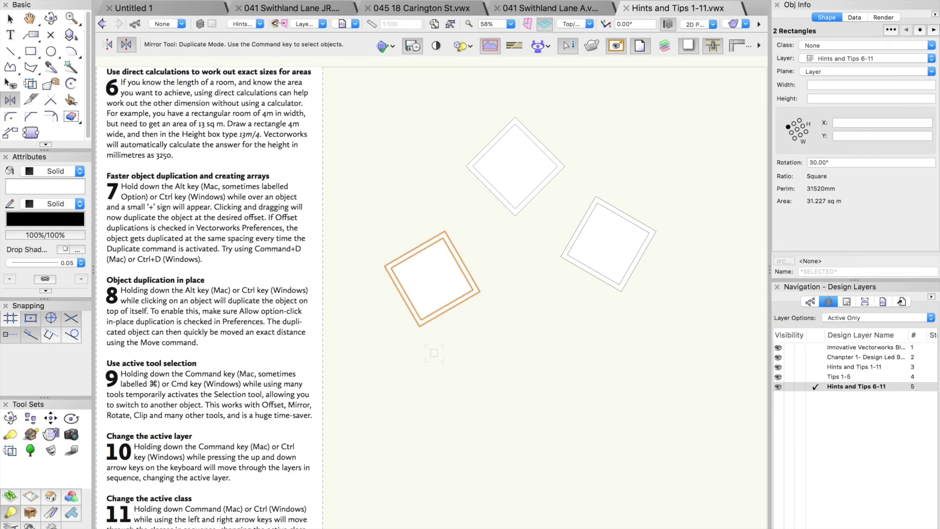
left_click(417, 339)
left_click(472, 339)
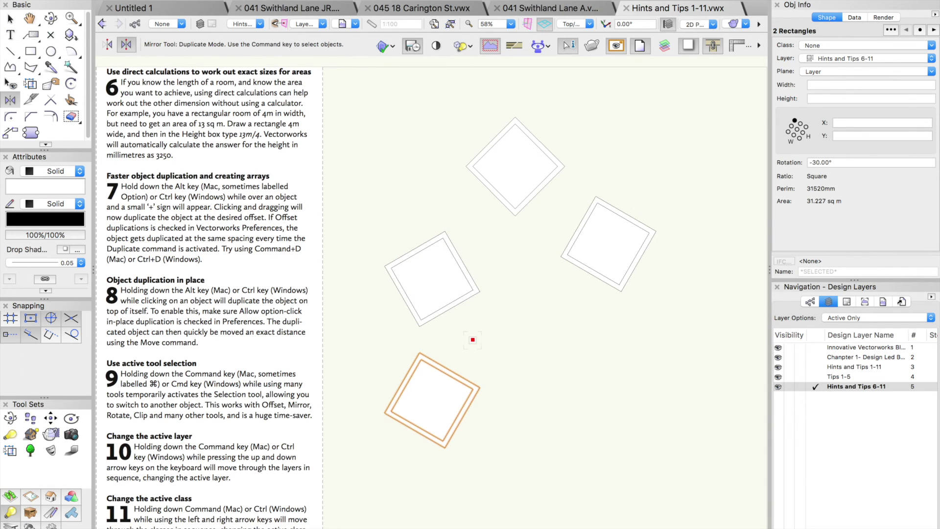
key("x")
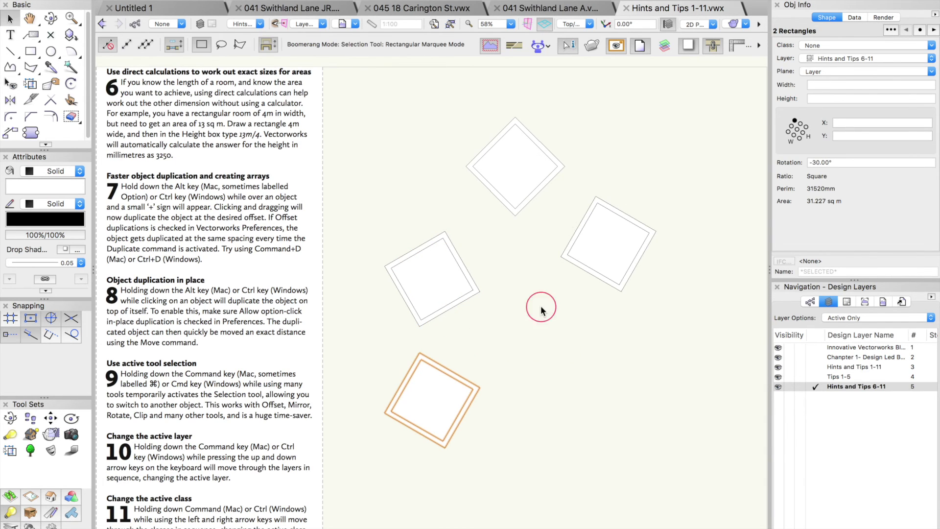
- Mirror-duplicate the right-hand square below and the top square beside it, then deselect
left_click_drag(541, 310, 694, 166, "super")
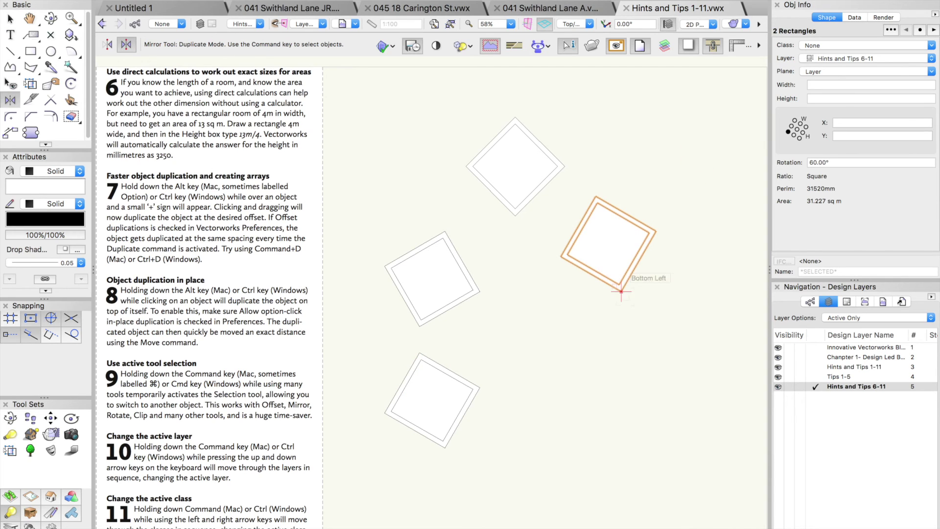
left_click(612, 307)
left_click(649, 308)
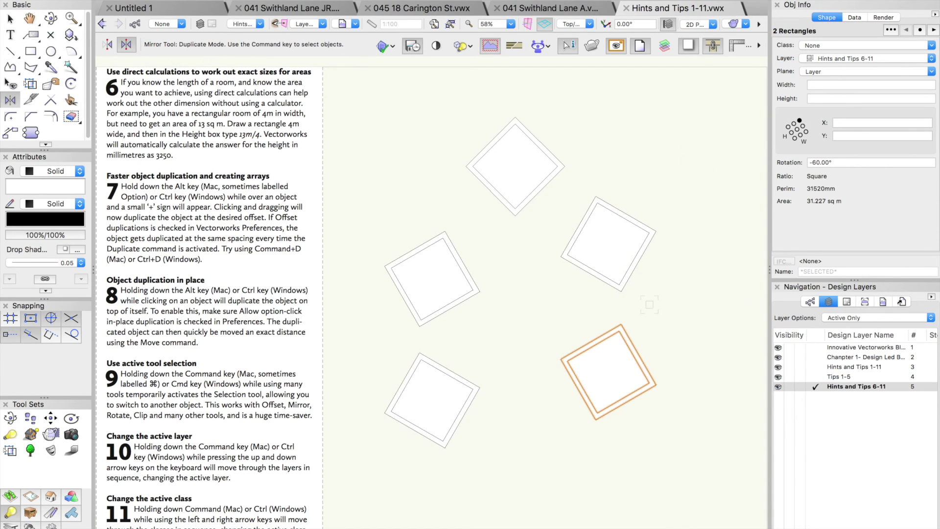
left_click_drag(445, 108, 566, 227, "super")
left_click(564, 166)
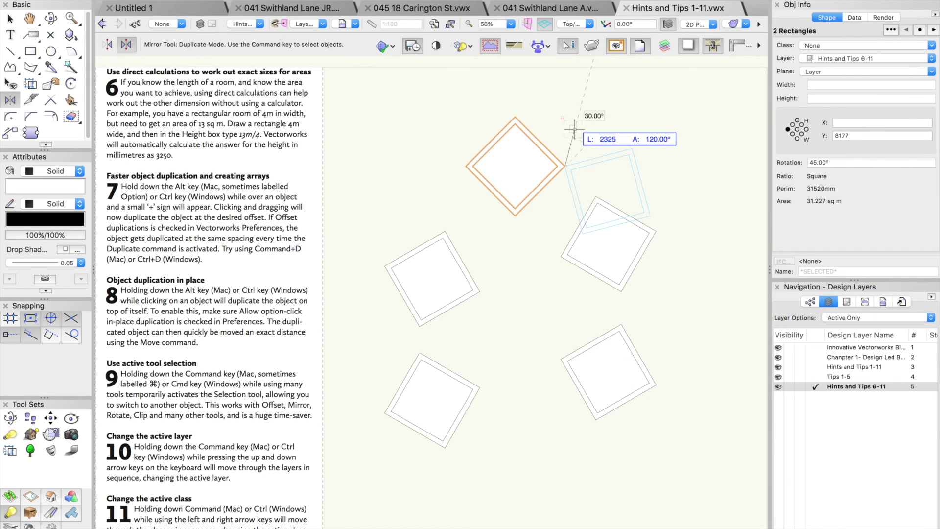
left_click(574, 129)
key("x")
left_click(356, 101)
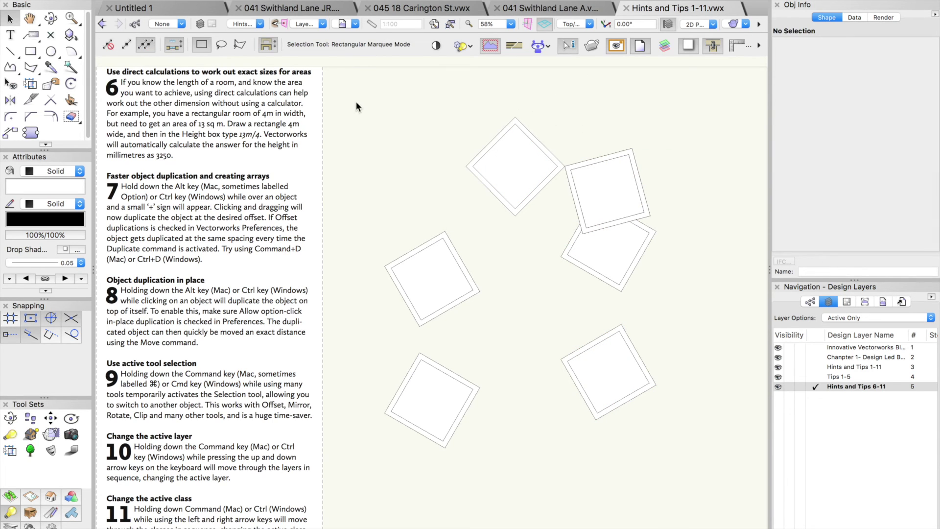
- Zoom in to read tip 9, then zoom back out to the whole page
key("c")
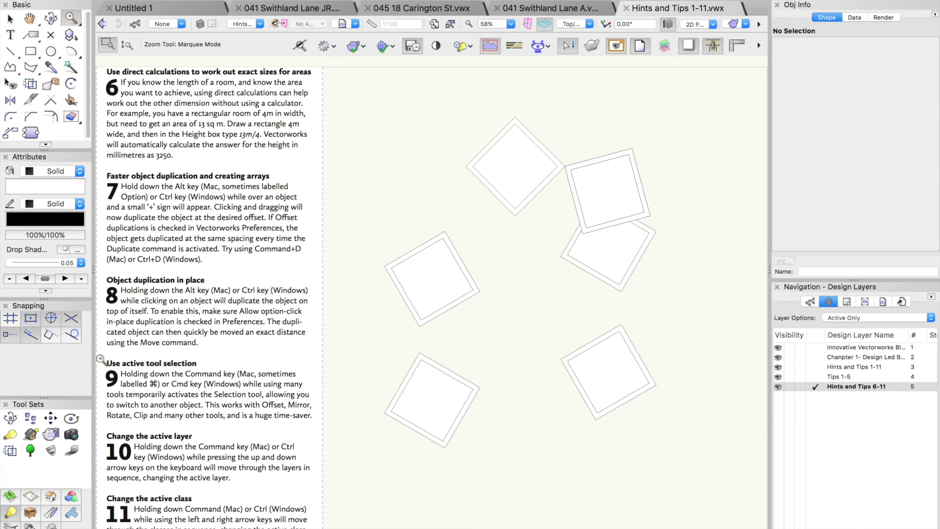
left_click_drag(99, 354, 306, 437)
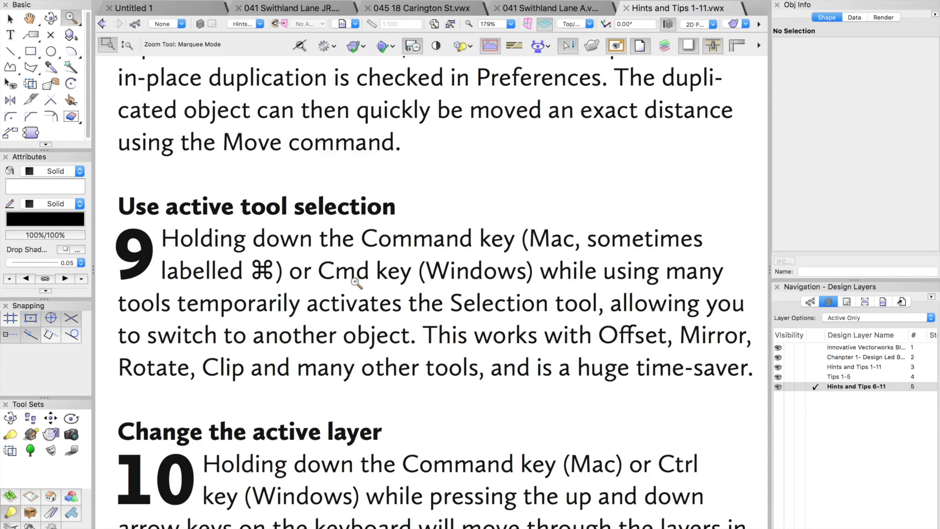
key("super+4")
key("x")
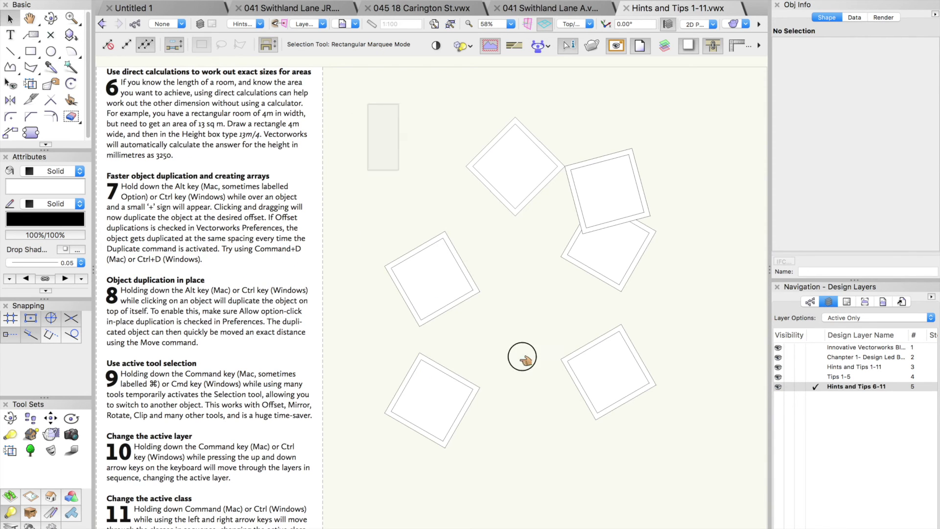
- Delete all the squares, then pan and zoom in on tips 10 and 11
key("super+a")
key("Delete")
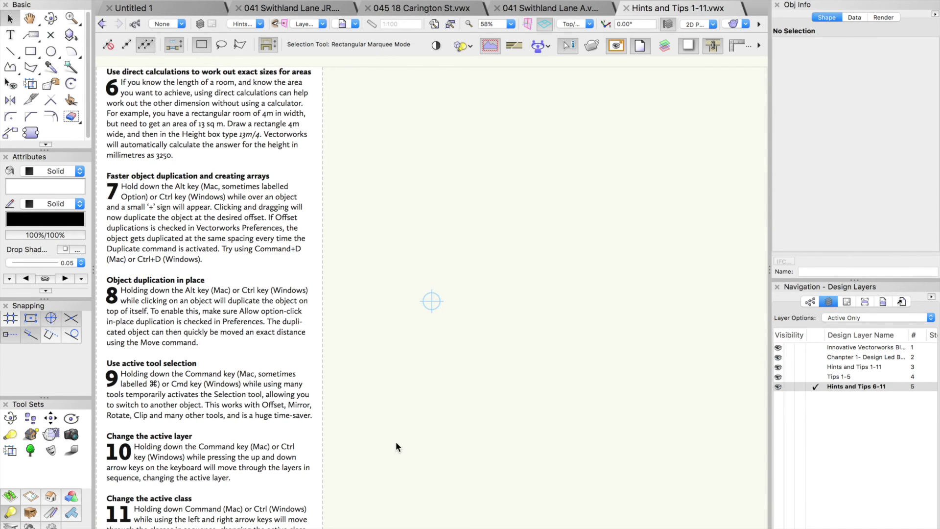
key("space")
left_click_drag(157, 425, 225, 332)
key("z")
left_click_drag(163, 332, 385, 450)
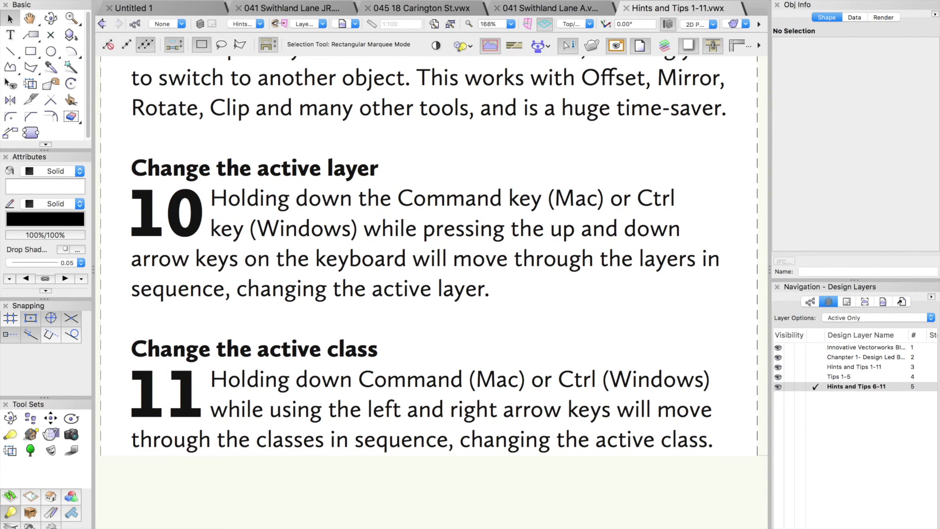
left_click(319, 1)
left_click(353, 2)
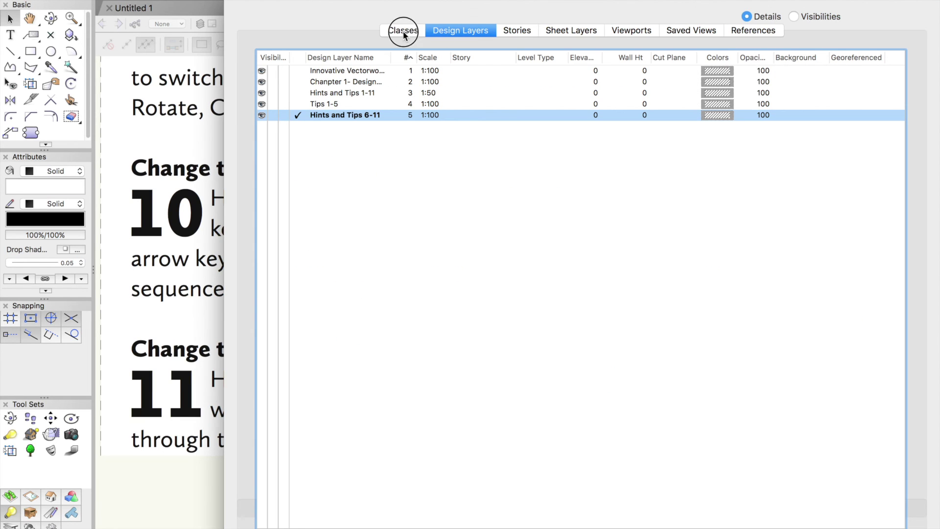
left_click(404, 31)
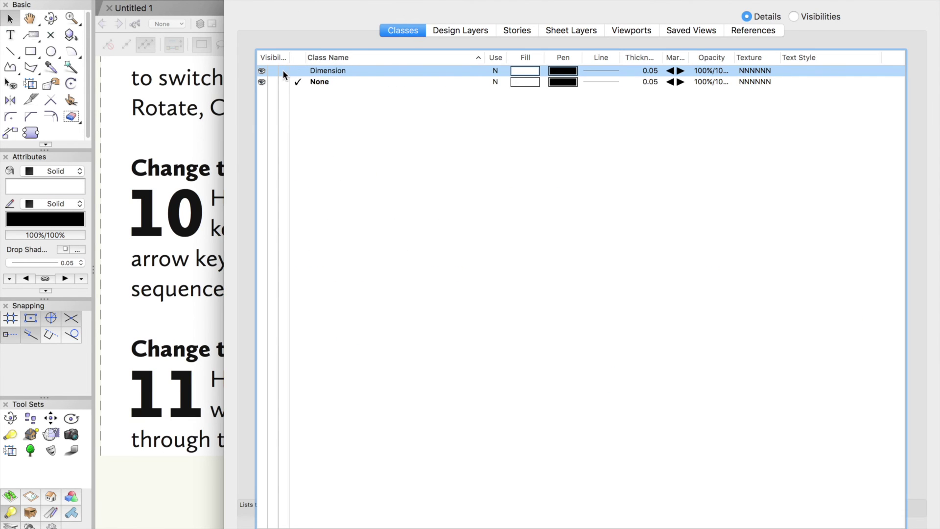
left_click(471, 31)
left_click(297, 70)
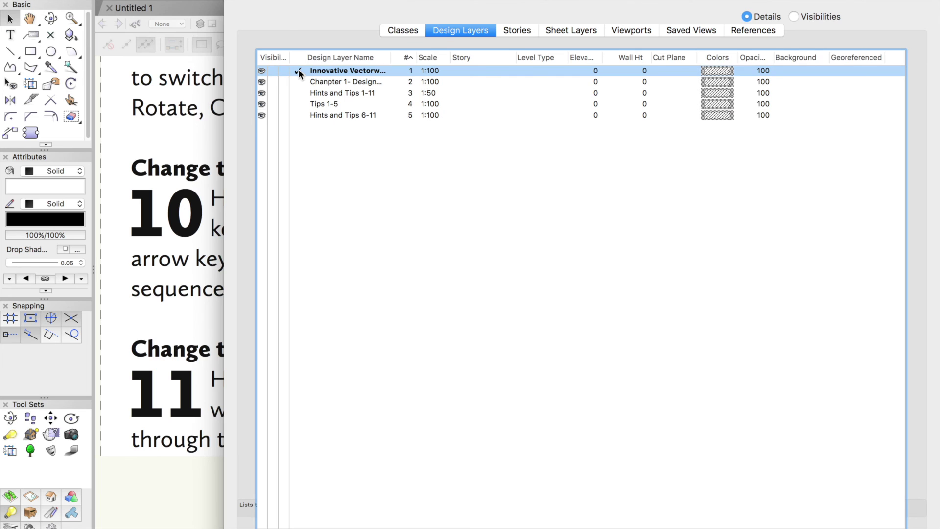
key("Escape")
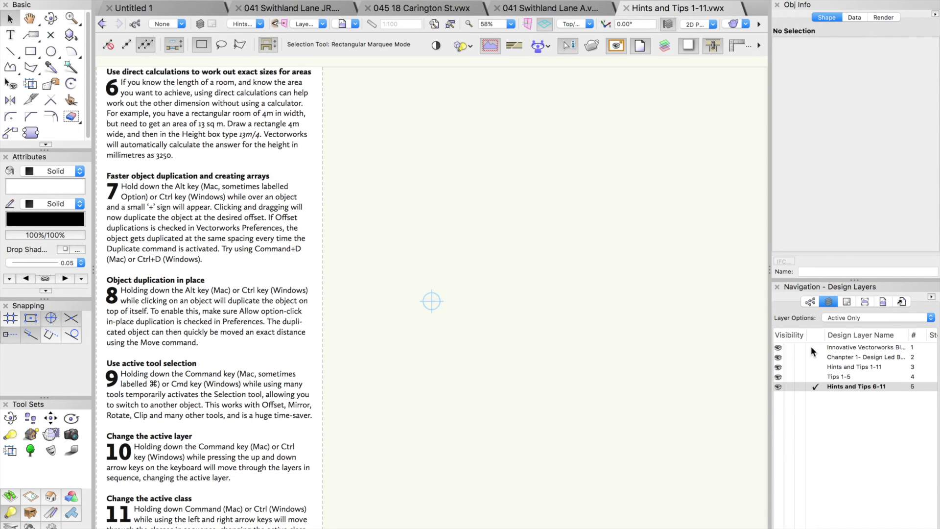
left_click(811, 346)
- Cycle the active design layer through Chapter 1, Hints and Tips 6-11, Tips 1-5 and Hints and Tips 1-11
left_click(816, 357)
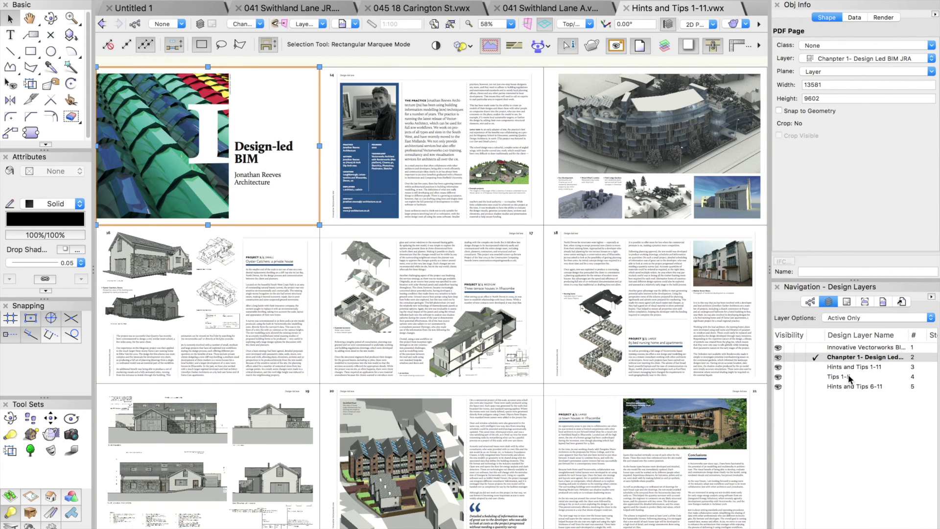
left_click(818, 386)
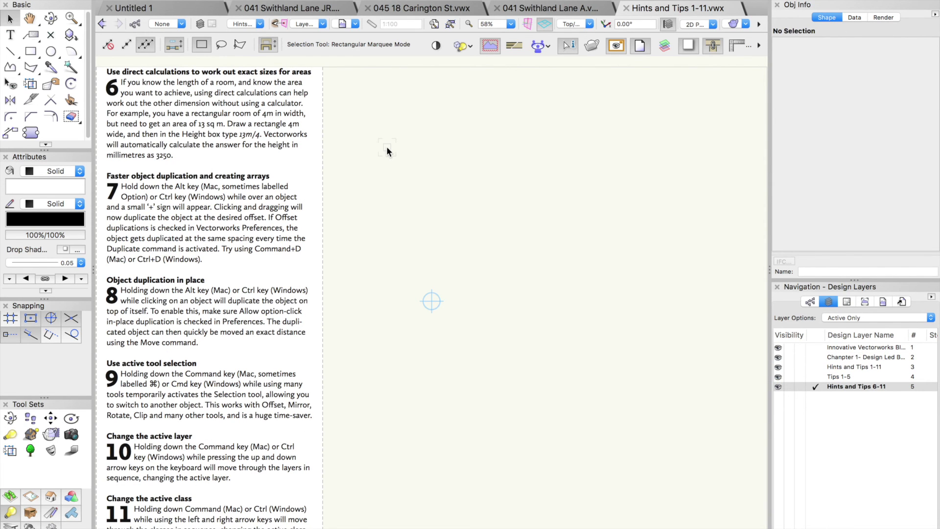
key("super+Up")
key("super+Up")
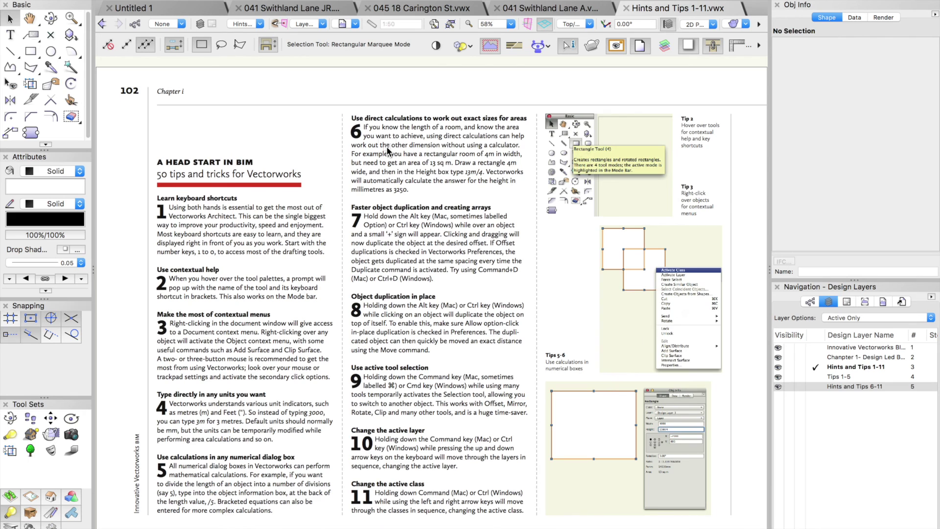
key("super+Up")
key("super+Up")
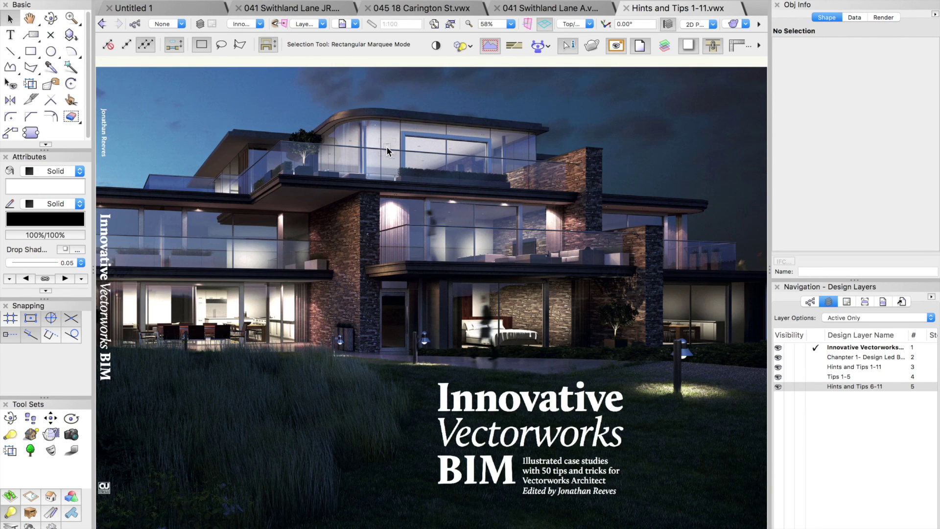
key("super+Down")
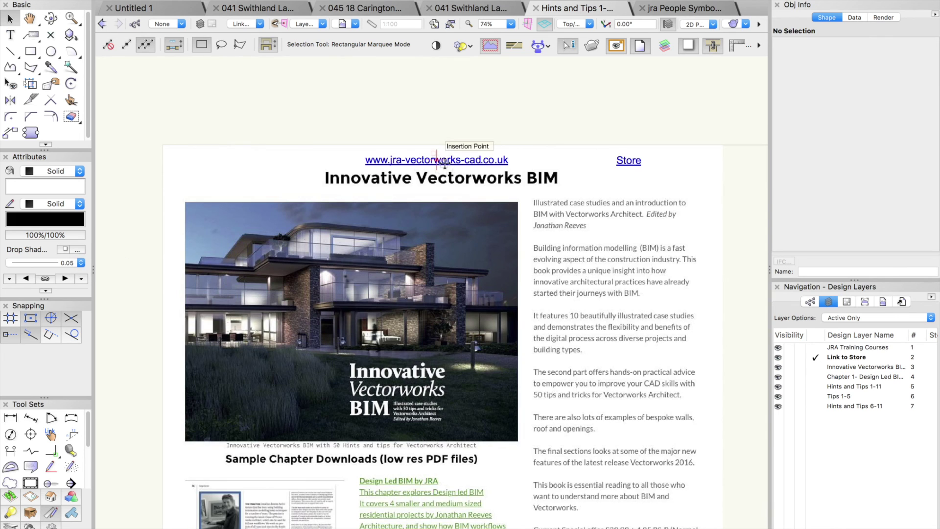
scroll(445, 163, "up", 2)
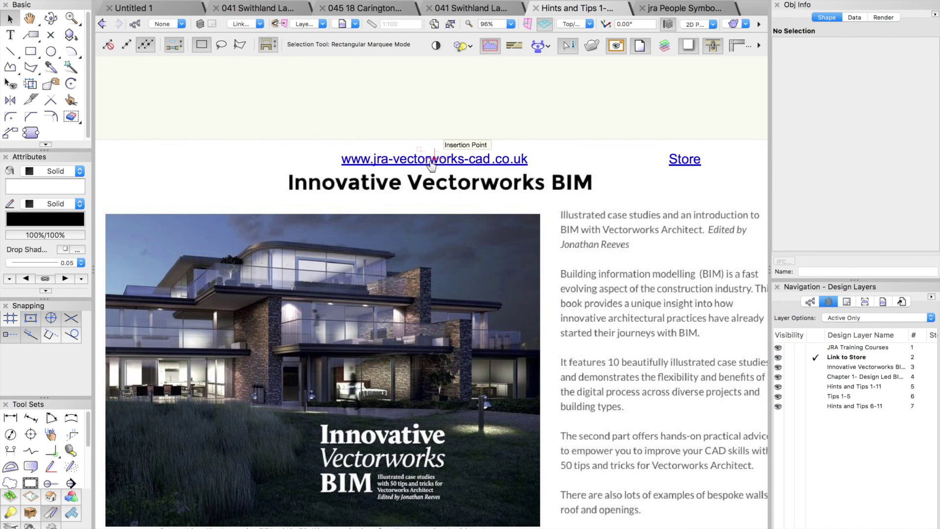
left_click(430, 161)
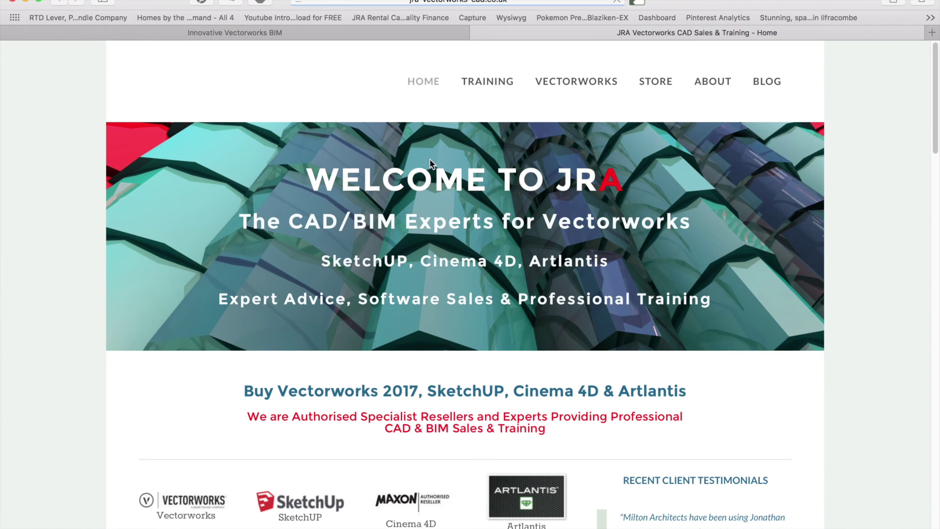
- Go to the JRA website's STORE page and scroll through it
scroll(438, 216, "down", 10)
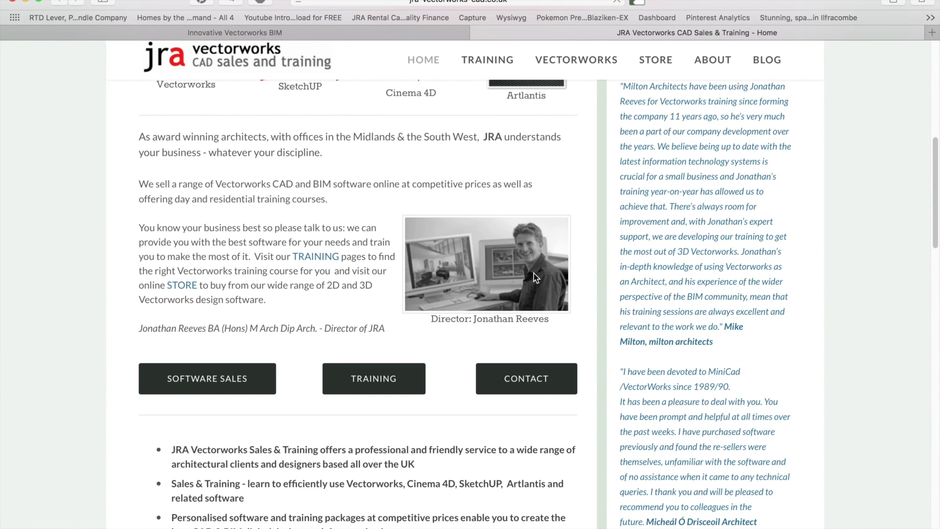
scroll(533, 273, "up", 10)
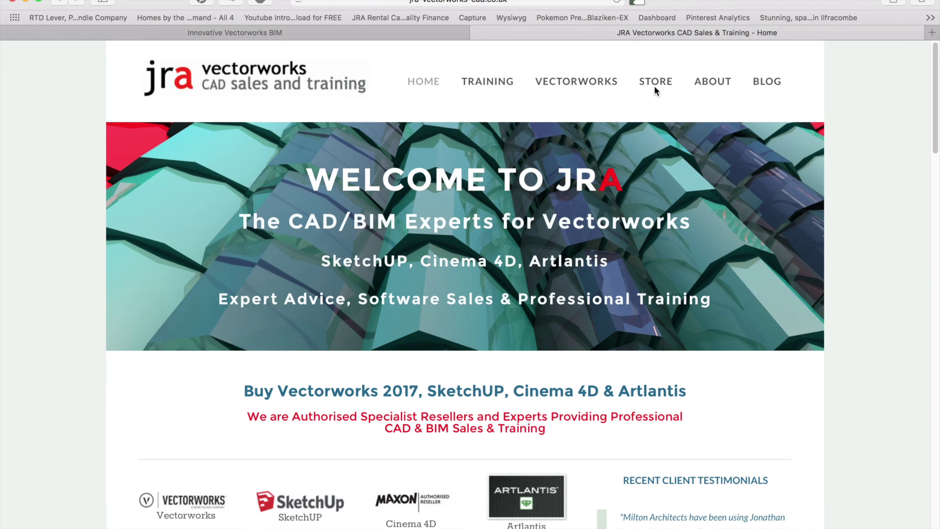
left_click(658, 83)
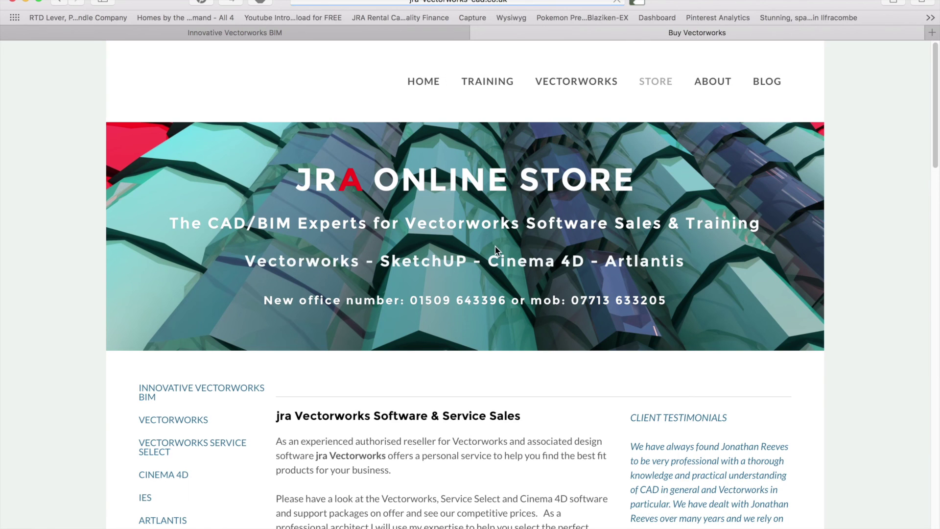
scroll(493, 244, "down", 3)
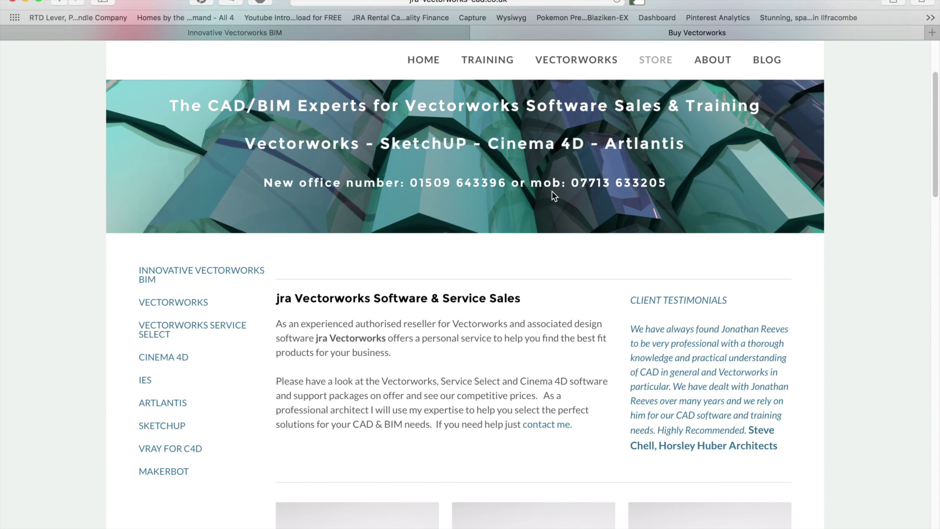
scroll(551, 192, "down", 7)
scroll(315, 220, "up", 10)
- Browse the Innovative Vectorworks BIM book listings, then go to the HOME page
left_click(174, 391)
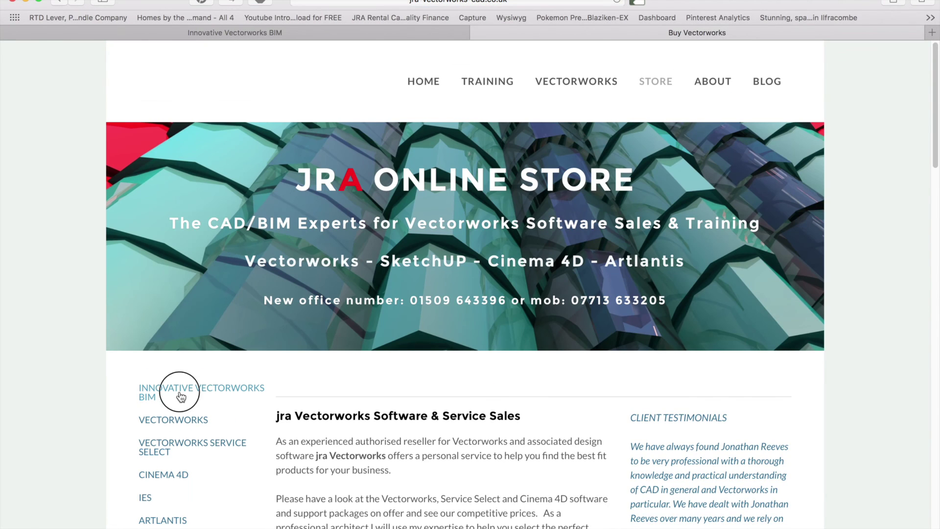
scroll(532, 274, "down", 5)
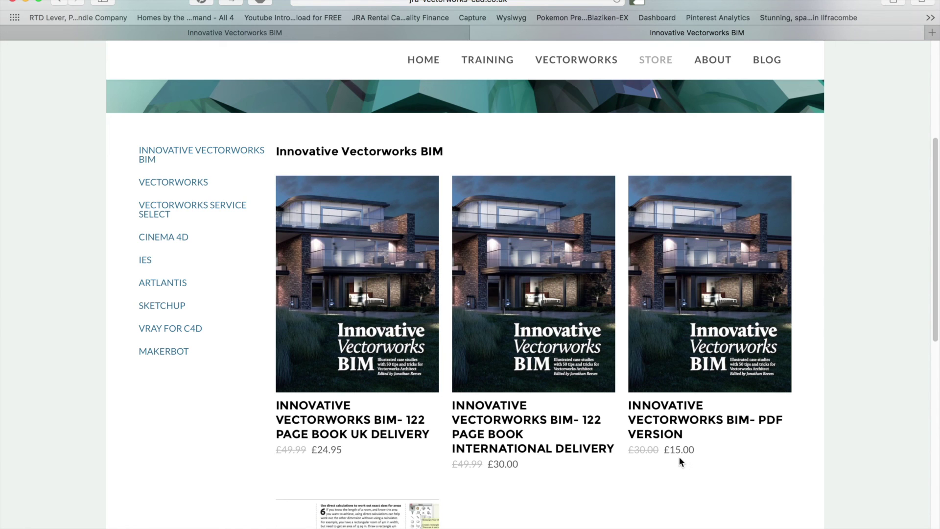
scroll(676, 458, "down", 1)
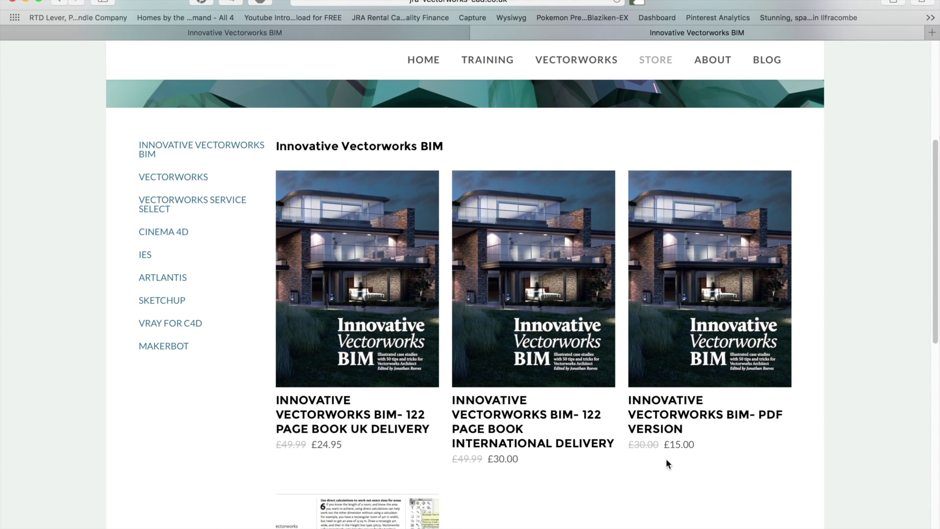
scroll(669, 454, "down", 5)
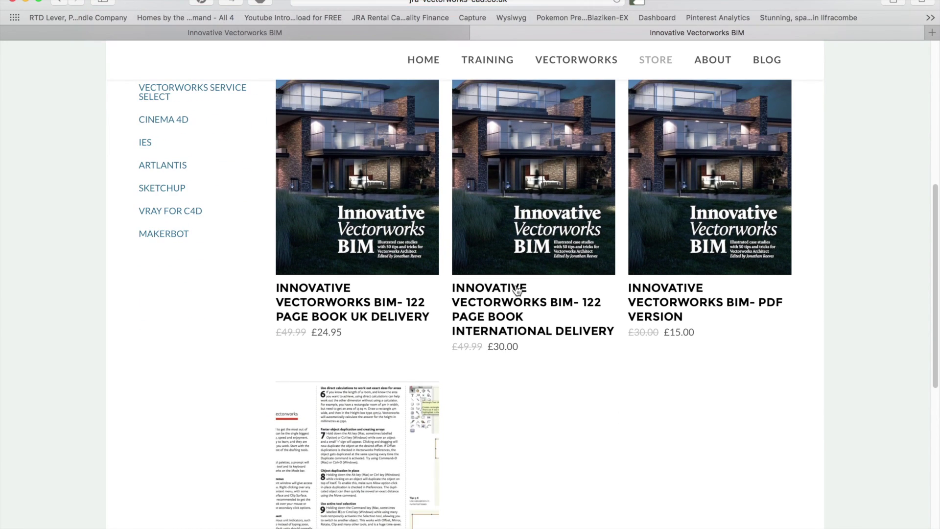
scroll(513, 345, "down", 9)
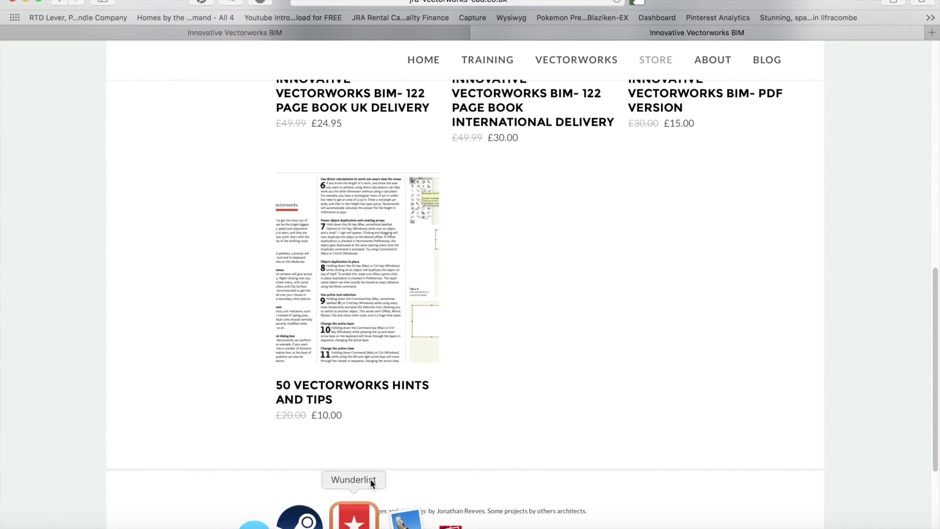
scroll(431, 389, "up", 17)
scroll(431, 389, "up", 4)
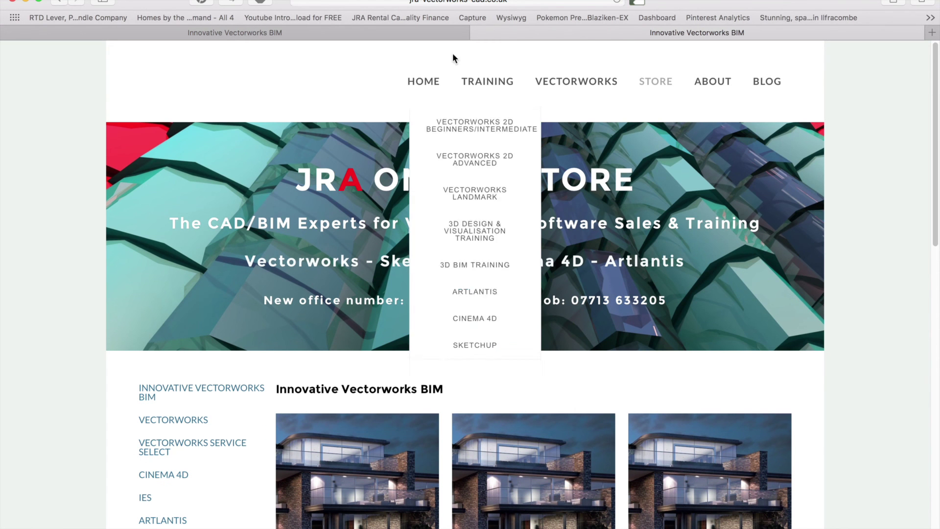
left_click(424, 80)
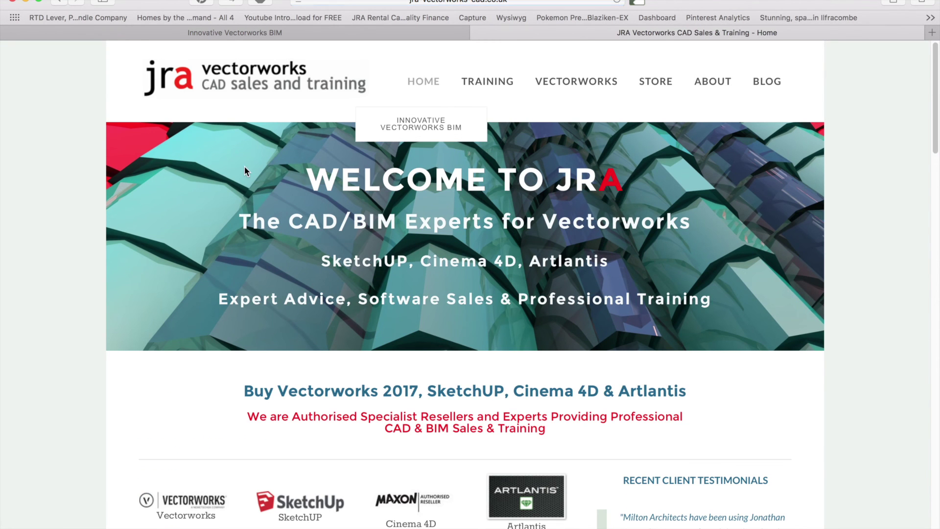